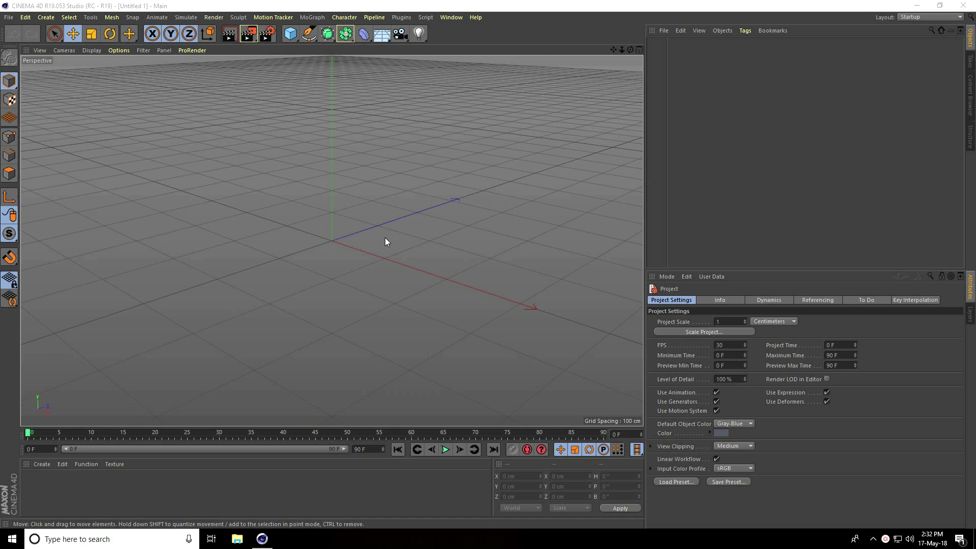
# Add a MoText object and change its text to 'W'
pyautogui.click(313, 18)
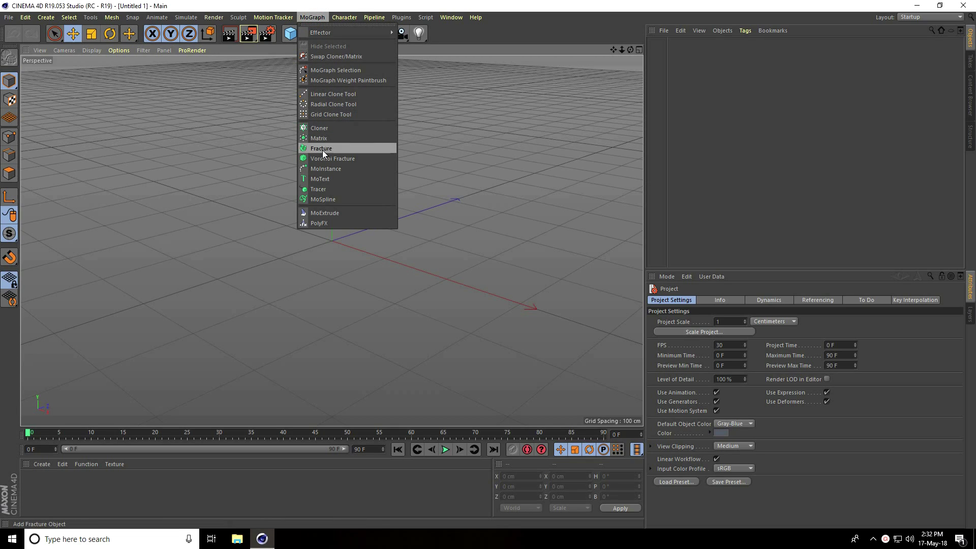
pyautogui.click(336, 179)
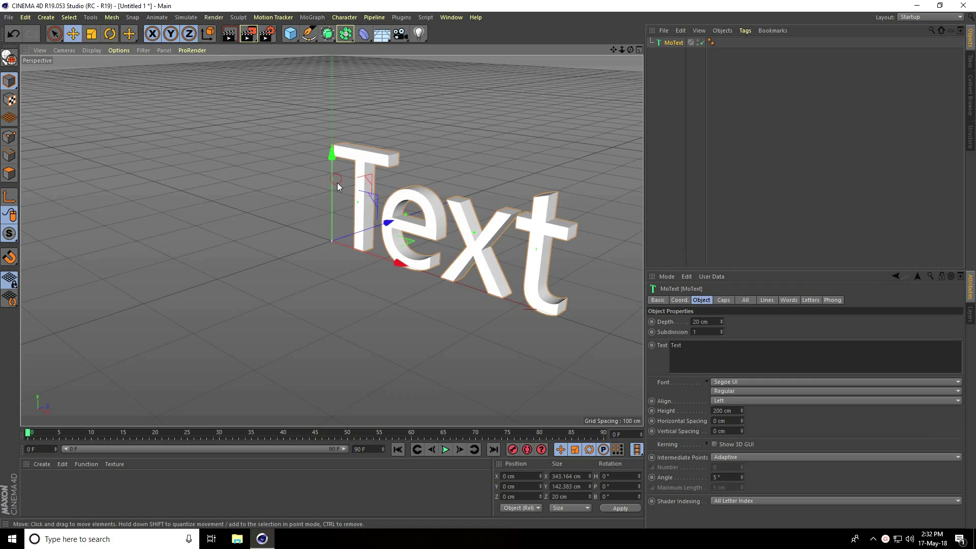
pyautogui.doubleClick(693, 349)
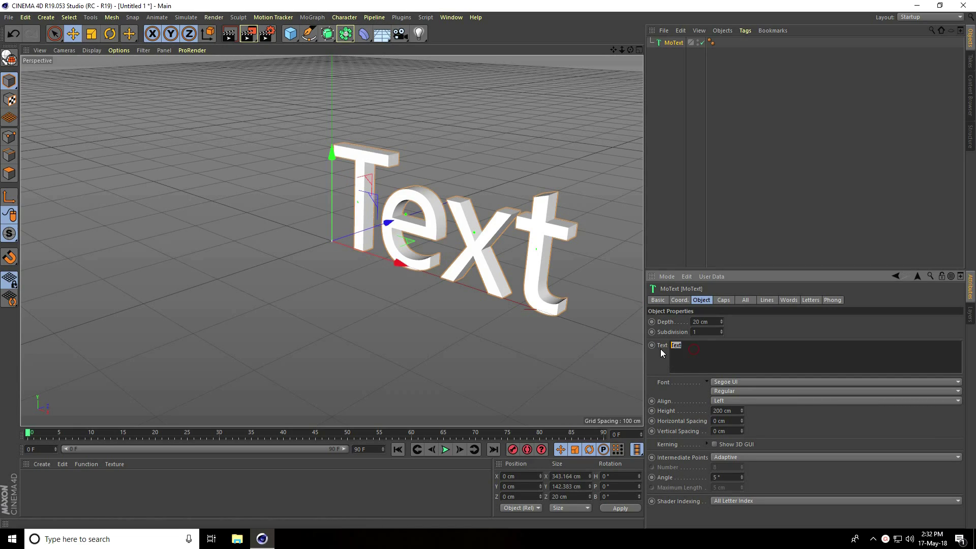
pyautogui.write('W')
# Centre the W, set the font to Arial Black and depth to 0 cm, then make it editable
pyautogui.click(725, 401)
pyautogui.click(725, 421)
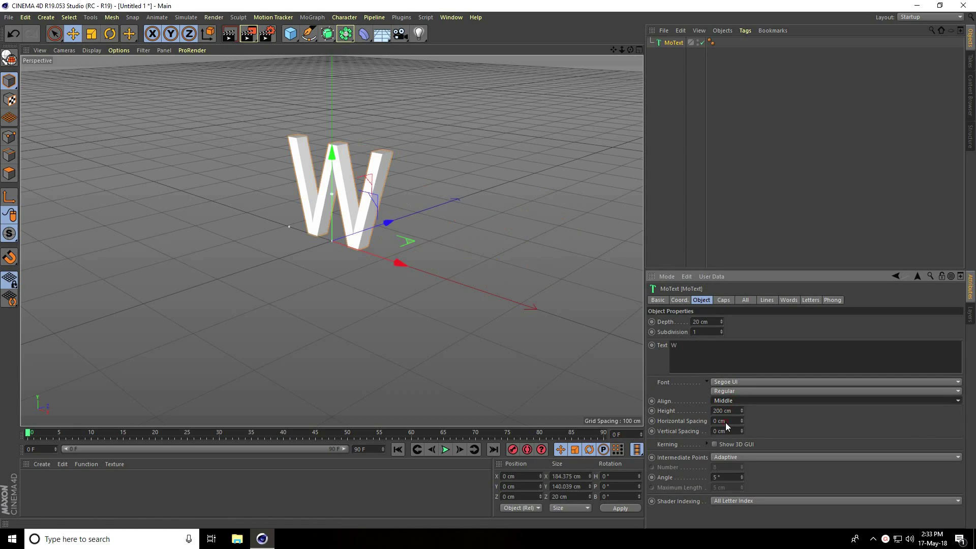
pyautogui.click(726, 382)
pyautogui.scroll(10, 726, 381)
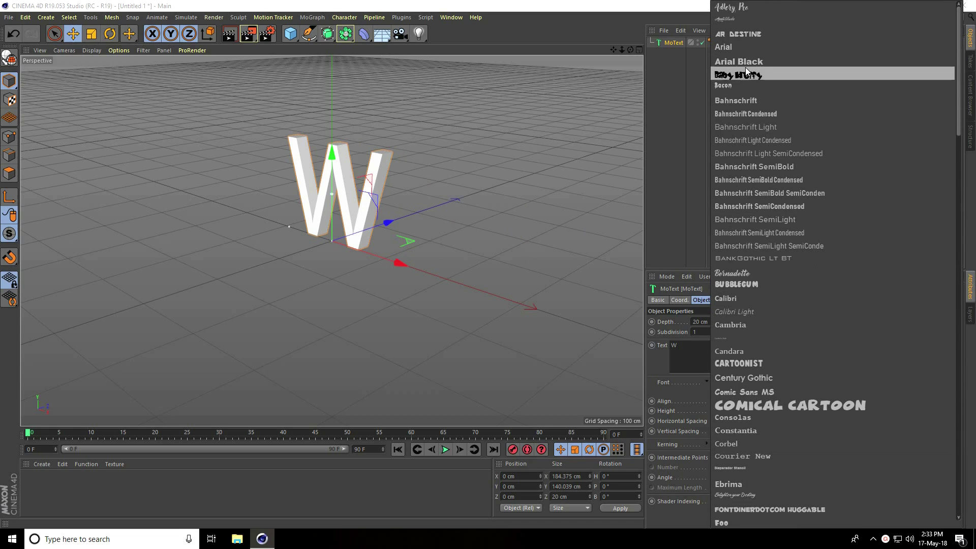
pyautogui.click(763, 60)
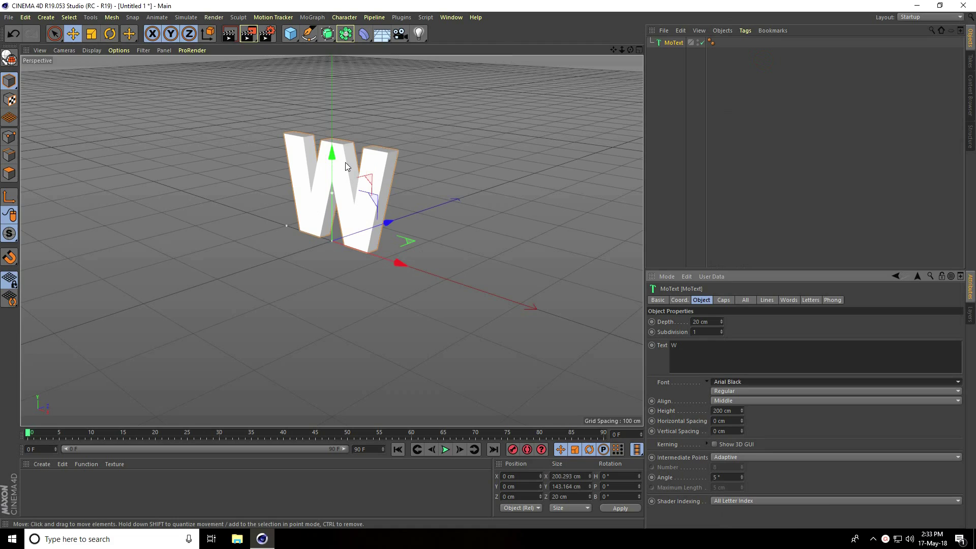
pyautogui.scroll(5, 400, 132)
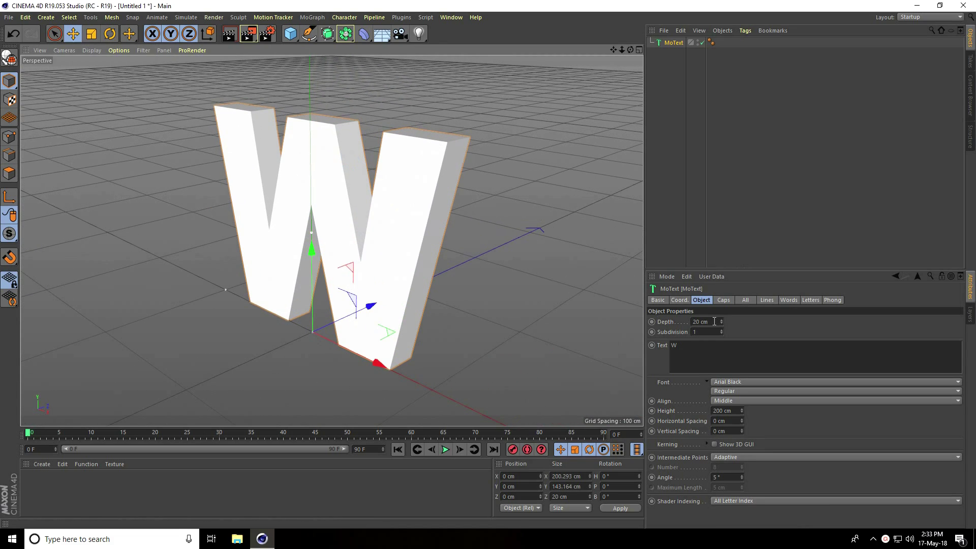
pyautogui.moveTo(716, 321); pyautogui.dragTo(655, 322)
pyautogui.press('Return')
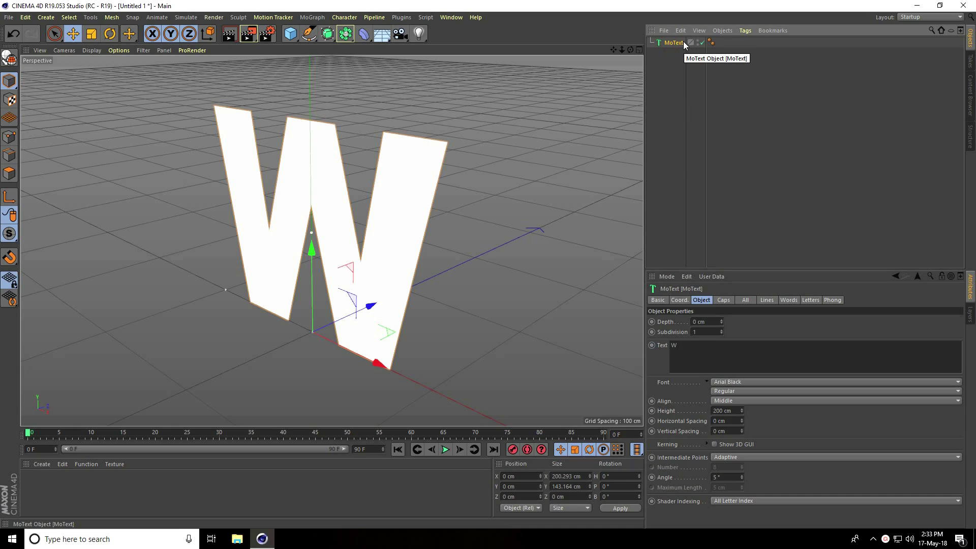
pyautogui.click(10, 58)
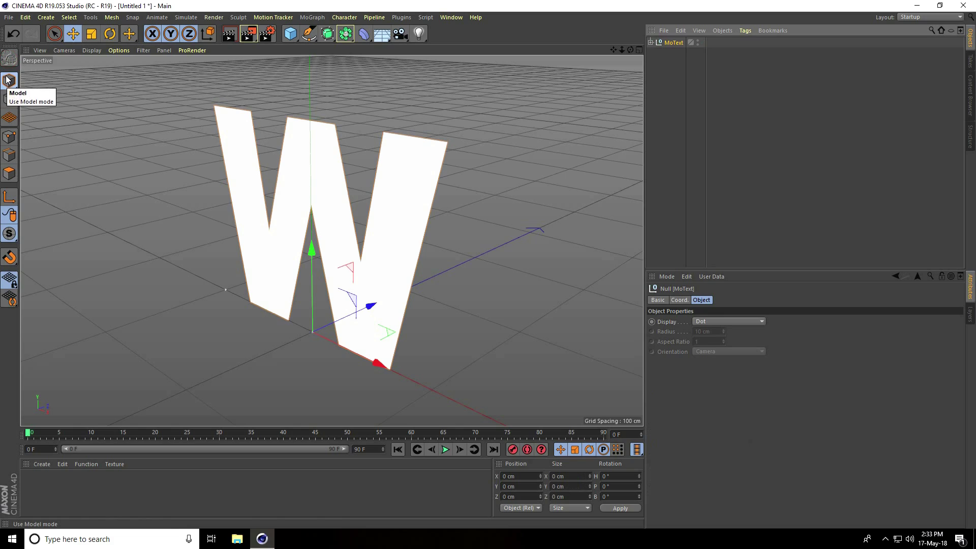
# Connect all MoText children into one polygon object and turn Use Color off
pyautogui.rightClick(671, 43)
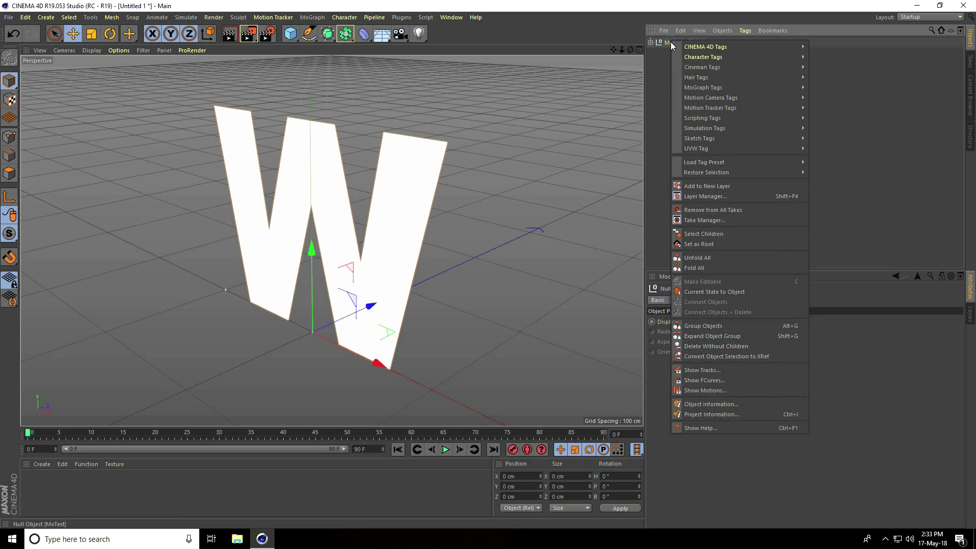
pyautogui.click(699, 233)
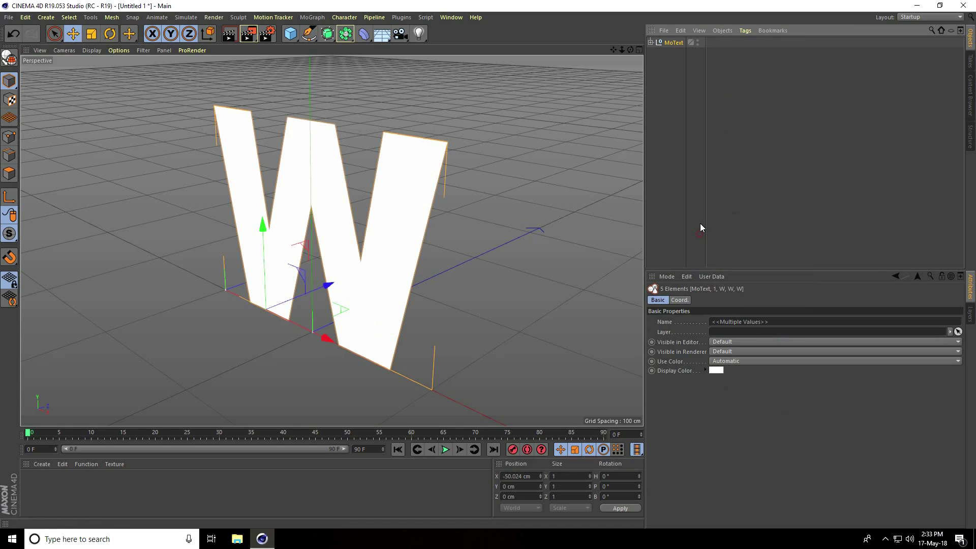
pyautogui.rightClick(663, 48)
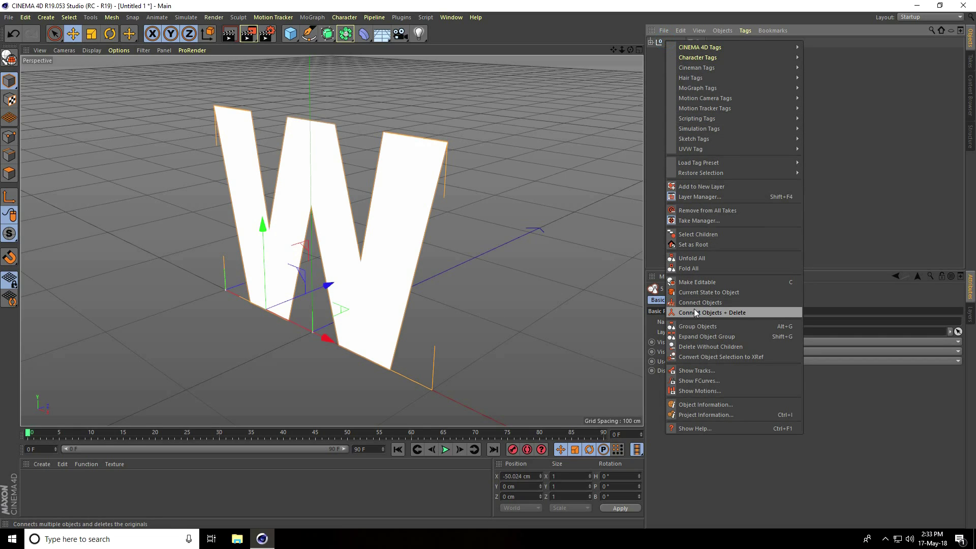
pyautogui.click(742, 313)
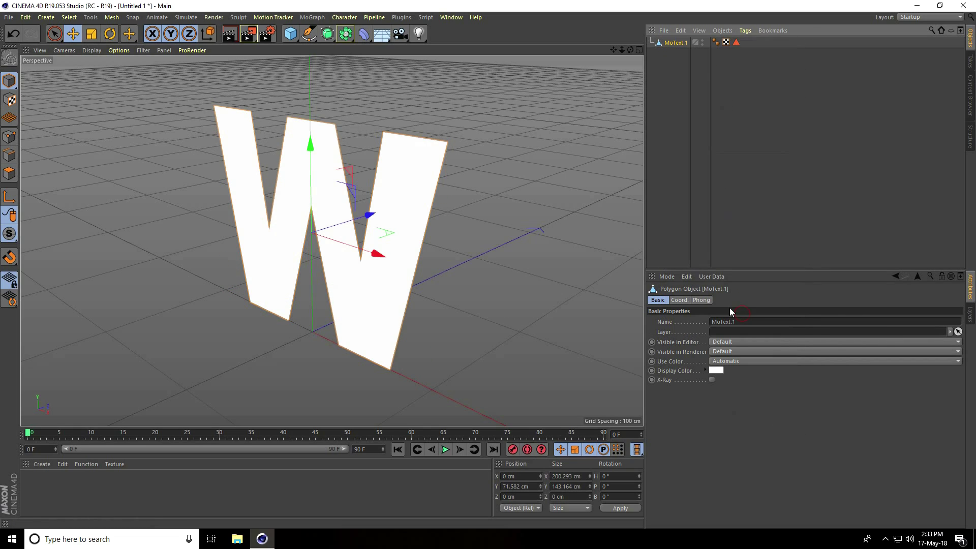
pyautogui.click(725, 361)
pyautogui.click(721, 373)
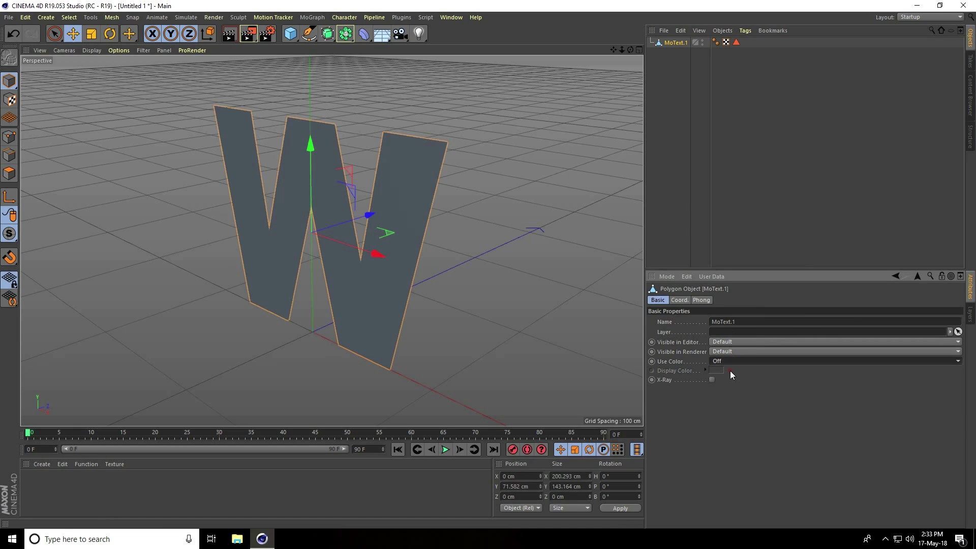
# Show the W with wireframe shading in a maximized Front view, in Edges mode
pyautogui.keyDown('alt'); pyautogui.moveTo(272, 215); pyautogui.dragTo(358, 216); pyautogui.keyUp('alt')
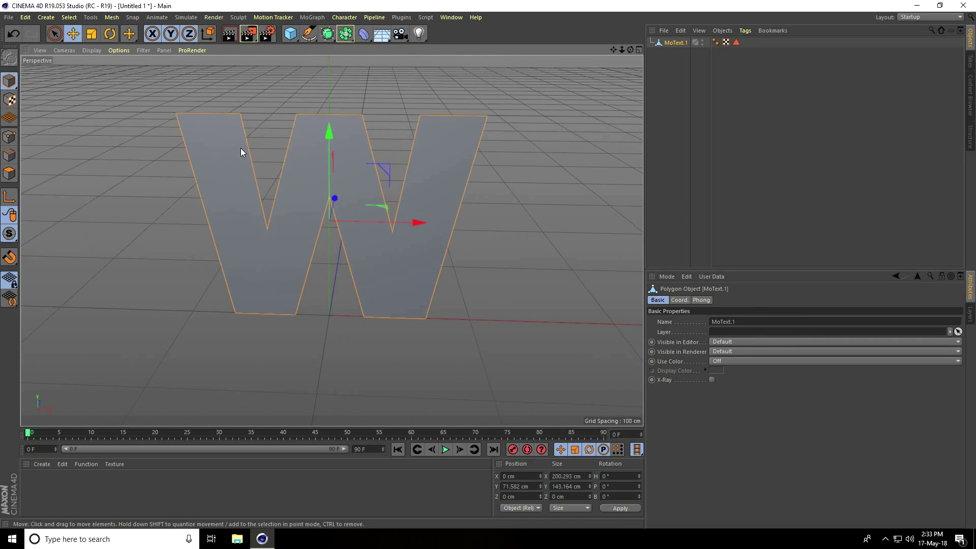
pyautogui.click(88, 50)
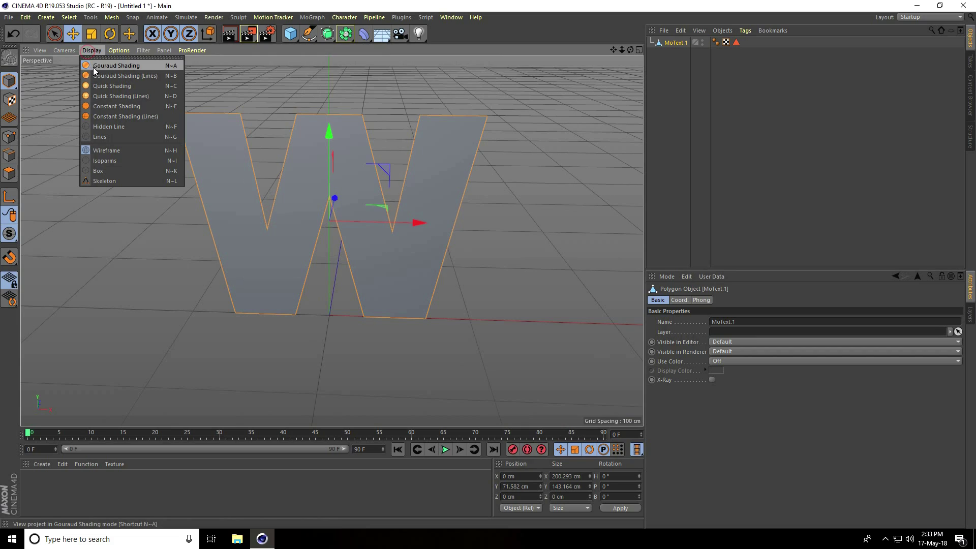
pyautogui.click(133, 78)
pyautogui.click(134, 248)
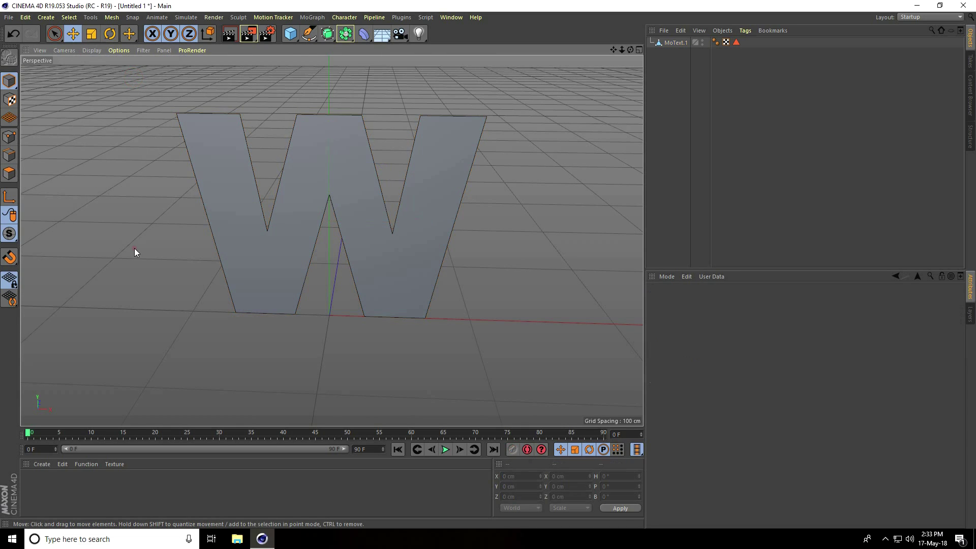
pyautogui.click(218, 199)
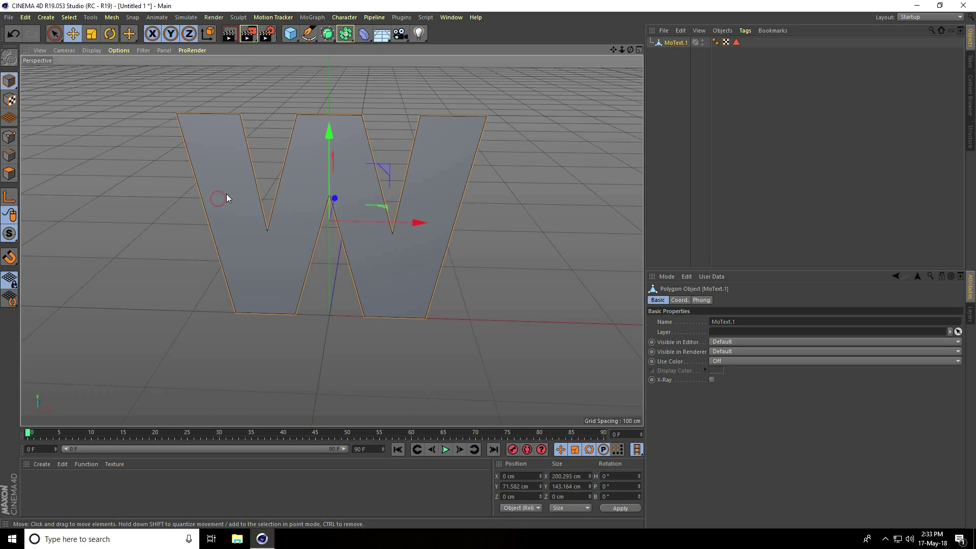
pyautogui.middleClick(307, 207)
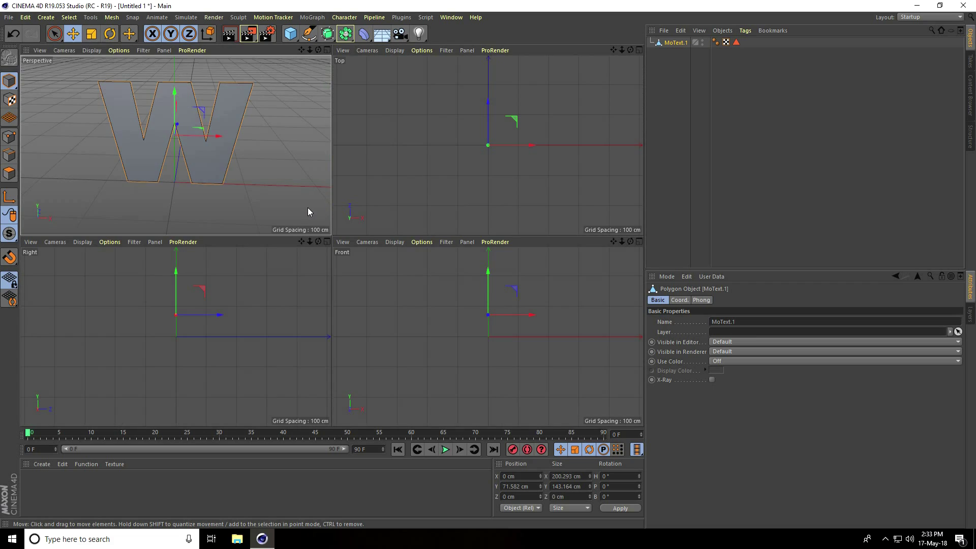
pyautogui.middleClick(346, 257)
pyautogui.scroll(5, 331, 142)
pyautogui.scroll(1, 347, 133)
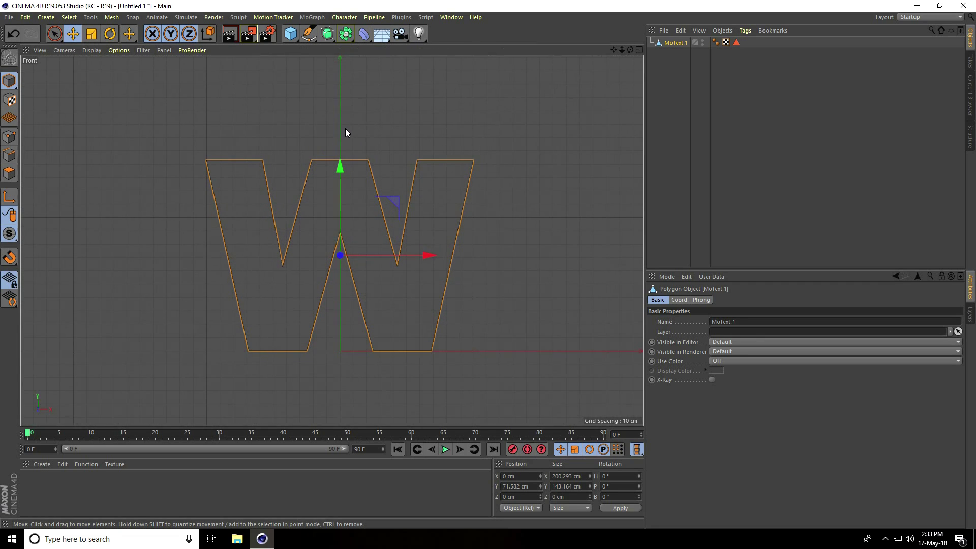
pyautogui.click(9, 155)
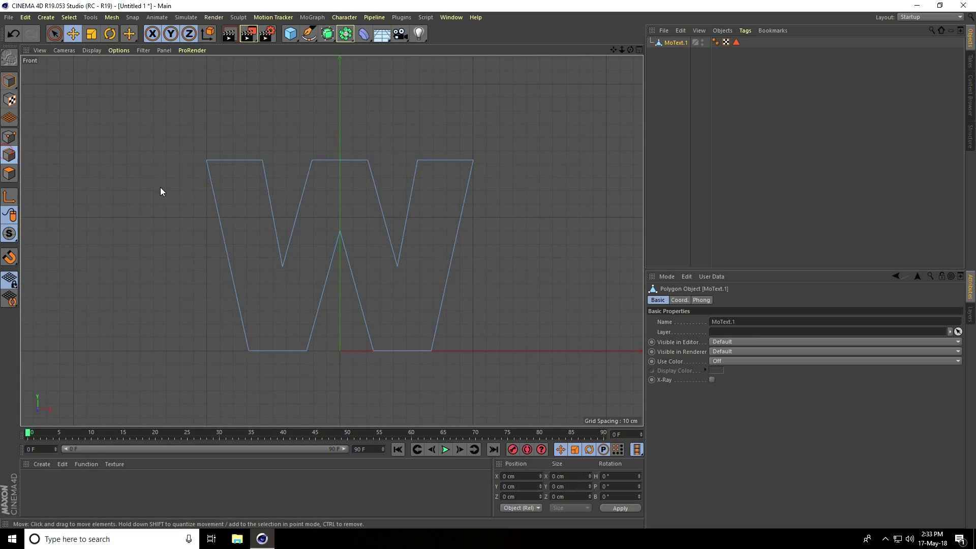
# Start a Plane Cut on the W with a vertical cut line through its centre
pyautogui.click(322, 160)
pyautogui.rightClick(323, 158)
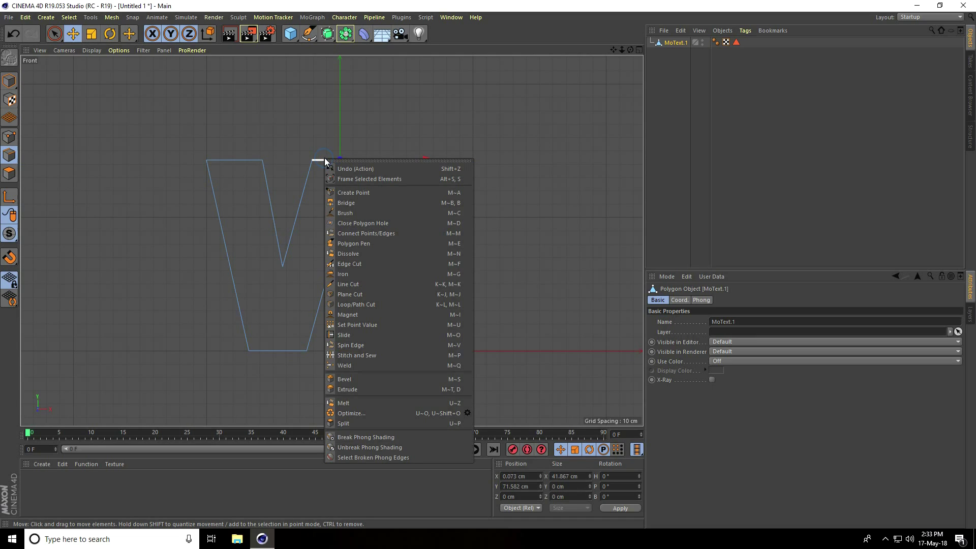
pyautogui.click(368, 296)
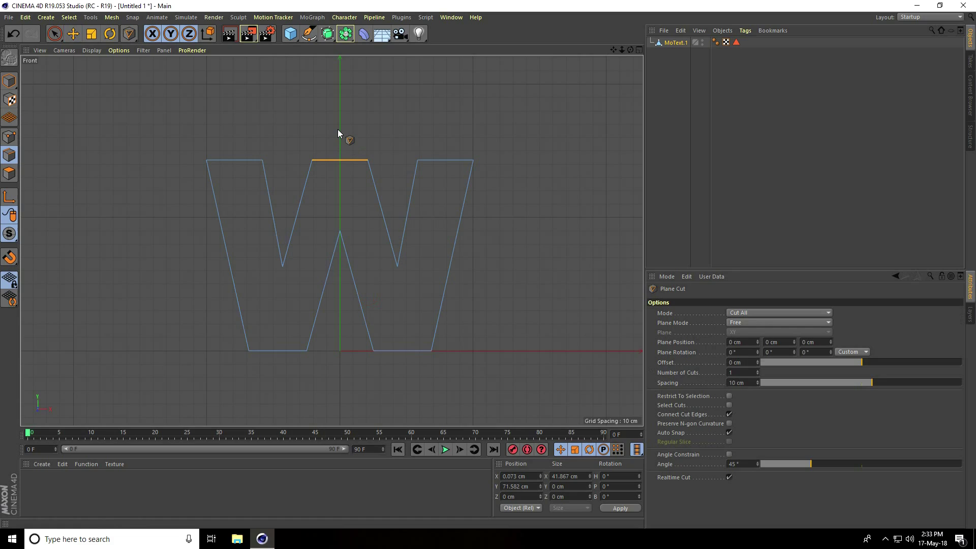
pyautogui.moveTo(339, 129); pyautogui.dragTo(336, 323)
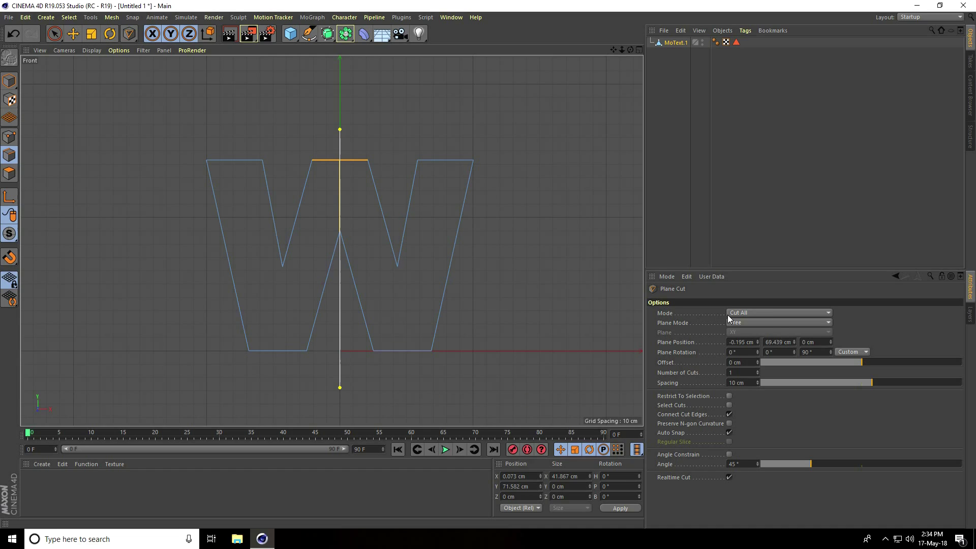
# Set the cut to Split mode with 30 cuts, -100 cm offset and 7 cm spacing
pyautogui.click(754, 313)
pyautogui.click(749, 331)
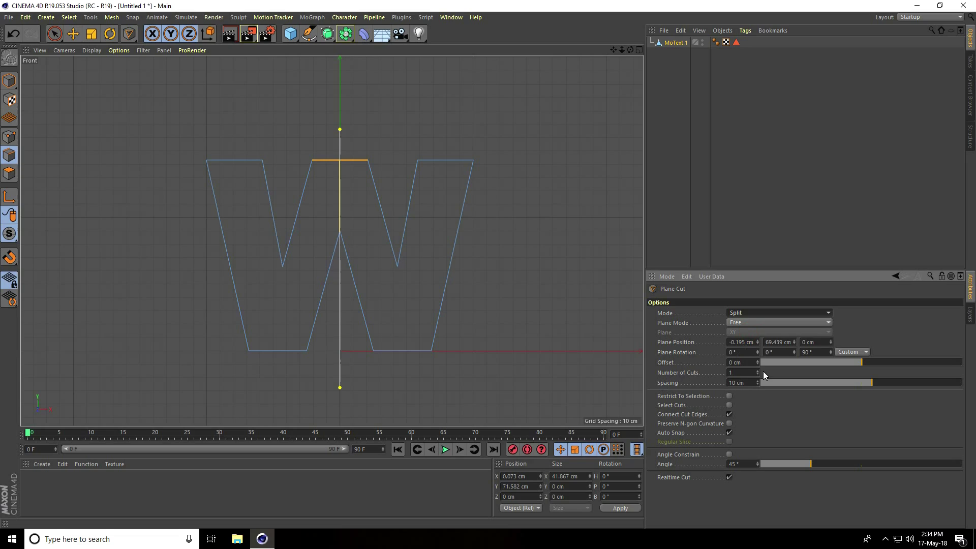
pyautogui.moveTo(758, 372); pyautogui.dragTo(757, 371)
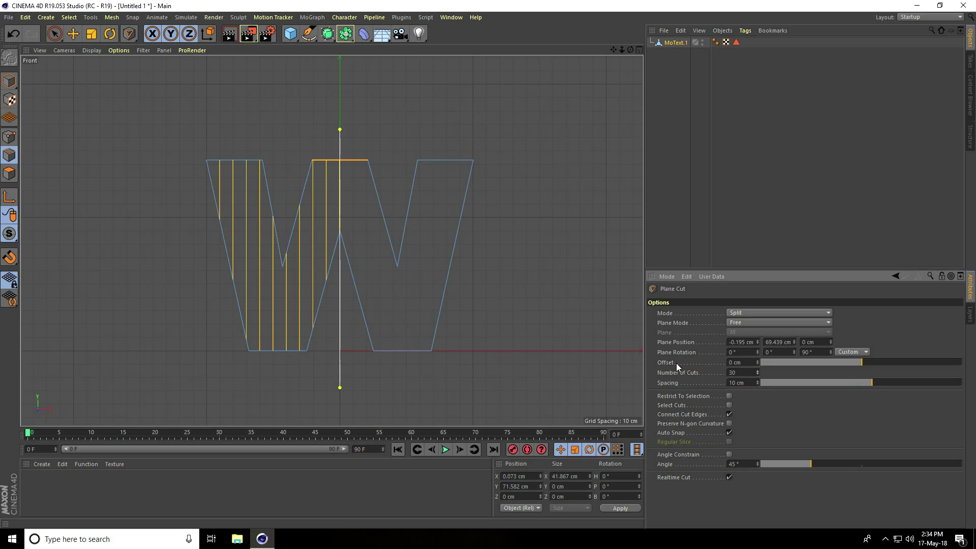
pyautogui.moveTo(757, 362); pyautogui.dragTo(758, 365)
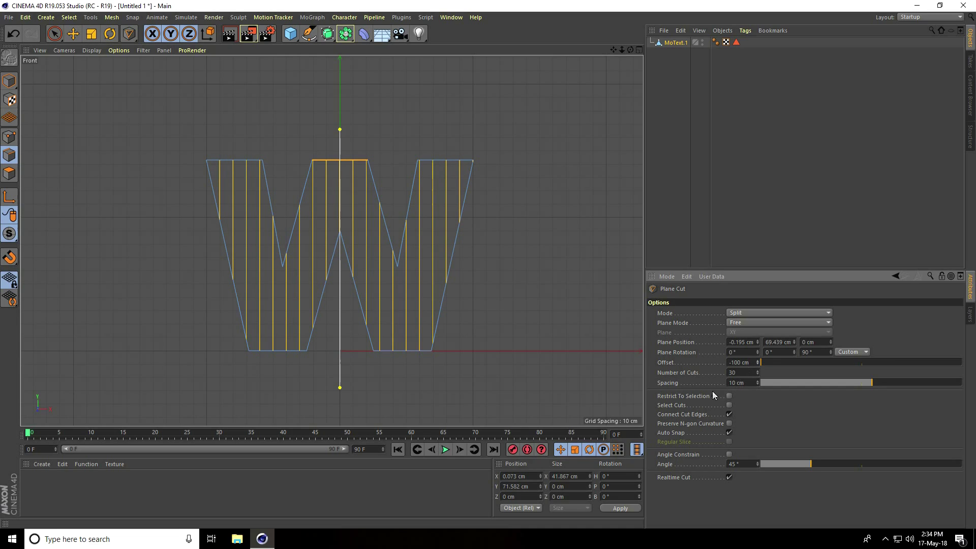
pyautogui.moveTo(757, 382); pyautogui.dragTo(759, 386)
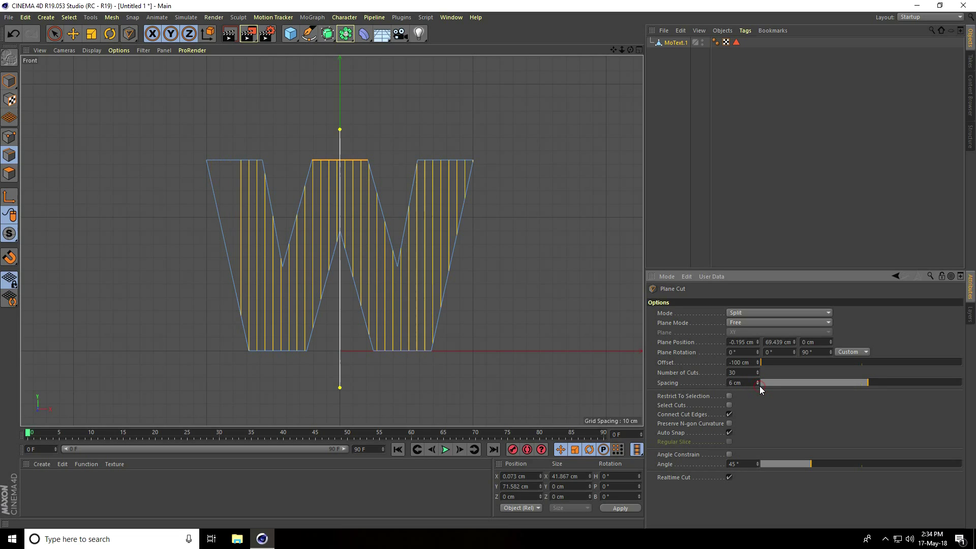
pyautogui.click(757, 380)
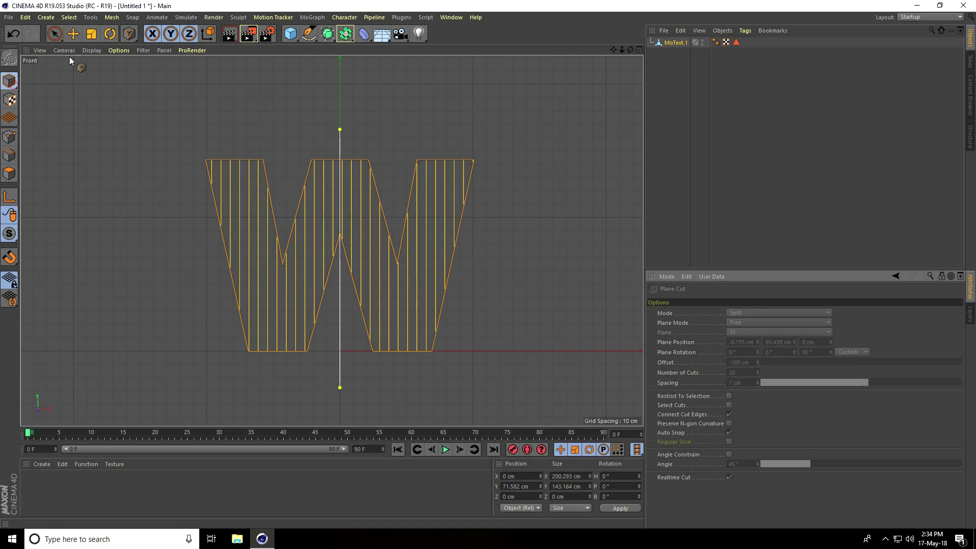
pyautogui.click(73, 35)
# Inspect the slatted W in perspective, then select MoText.1 in Edges mode
pyautogui.middleClick(169, 215)
pyautogui.middleClick(166, 138)
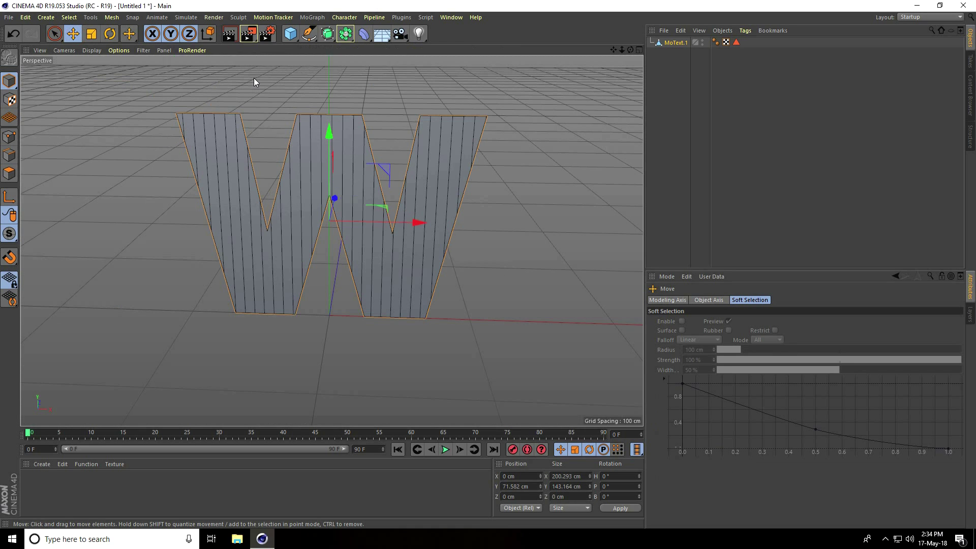
pyautogui.scroll(3, 318, 97)
pyautogui.keyDown('alt'); pyautogui.moveTo(336, 102); pyautogui.dragTo(269, 168); pyautogui.keyUp('alt')
pyautogui.click(309, 158)
pyautogui.scroll(5, 275, 168)
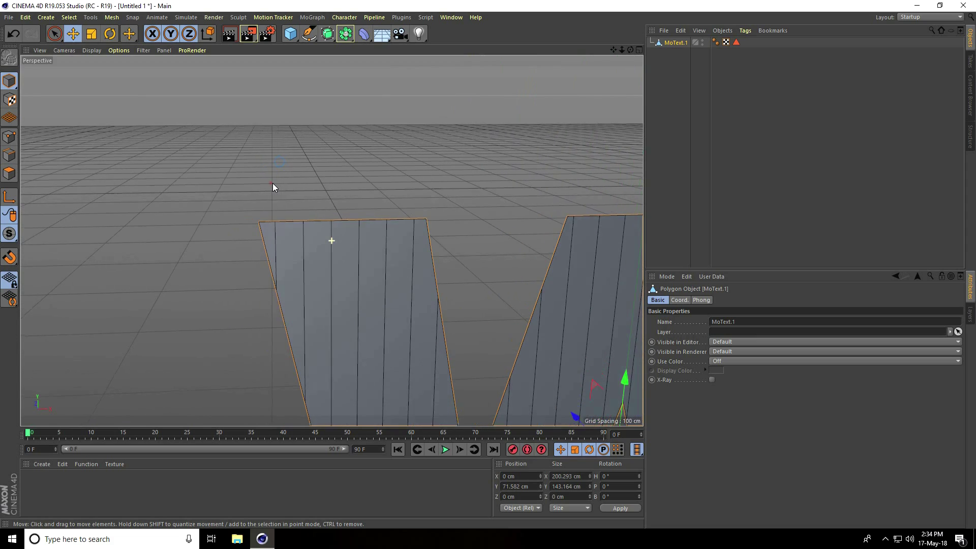
pyautogui.click(670, 43)
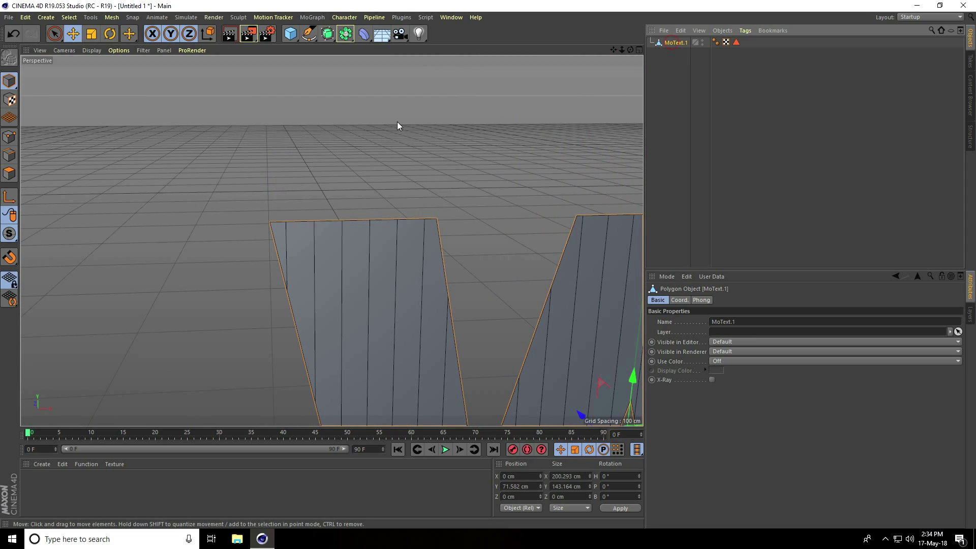
pyautogui.click(8, 155)
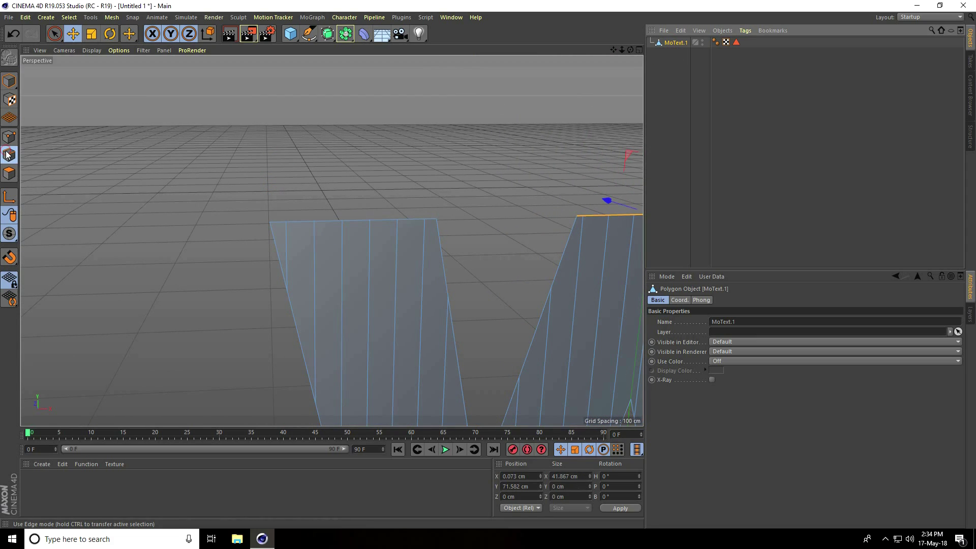
# Switch to Loop Selection and convert the first slat's edge loop into a spline with Edge to Spline
pyautogui.click(69, 18)
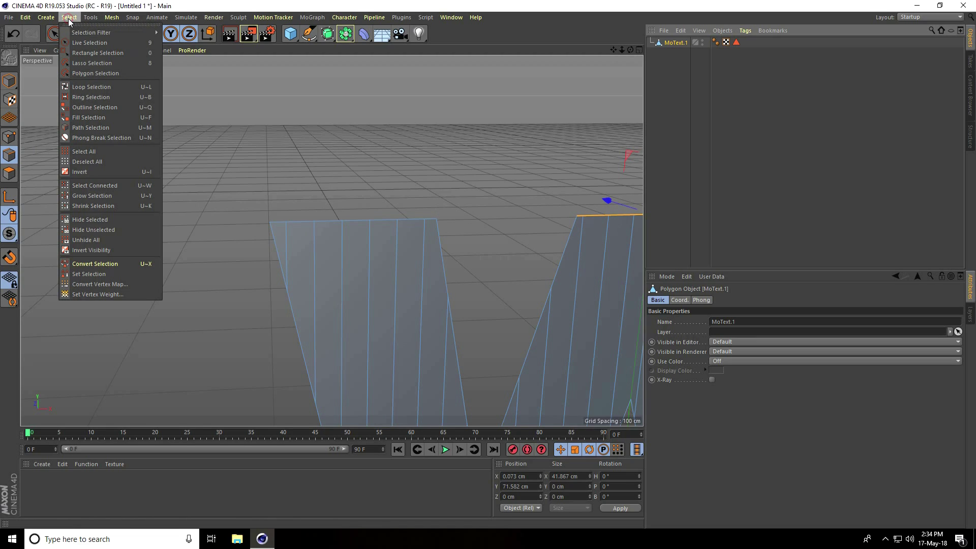
pyautogui.click(91, 87)
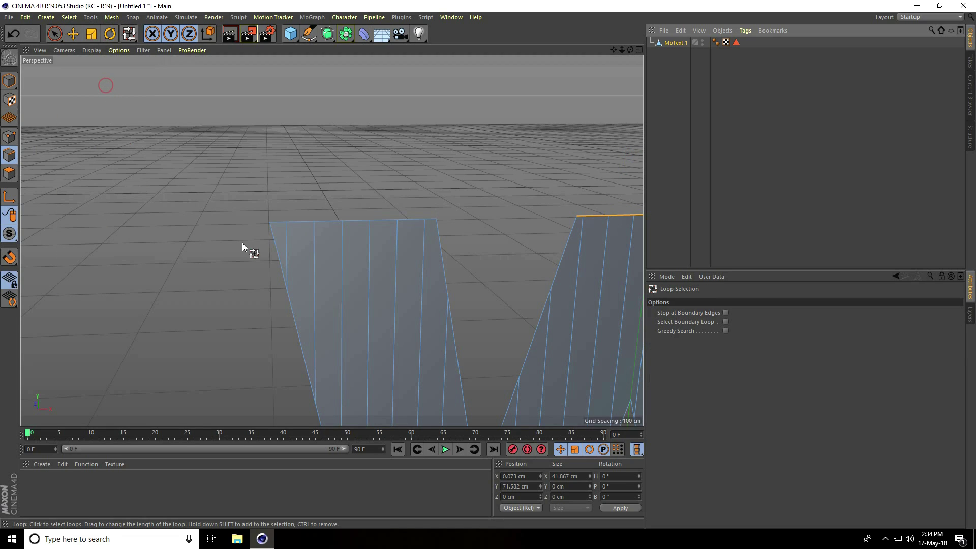
pyautogui.click(277, 236)
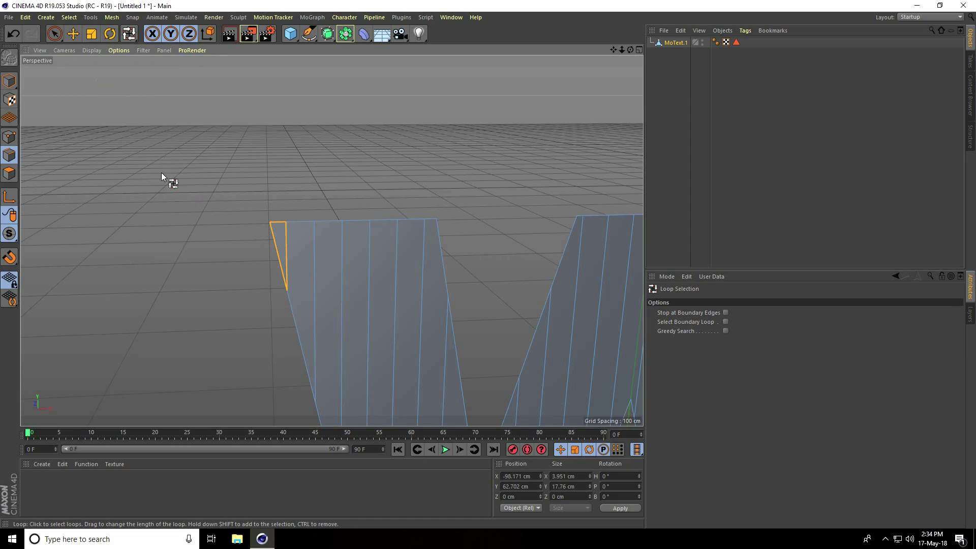
pyautogui.click(109, 19)
pyautogui.moveTo(119, 44)
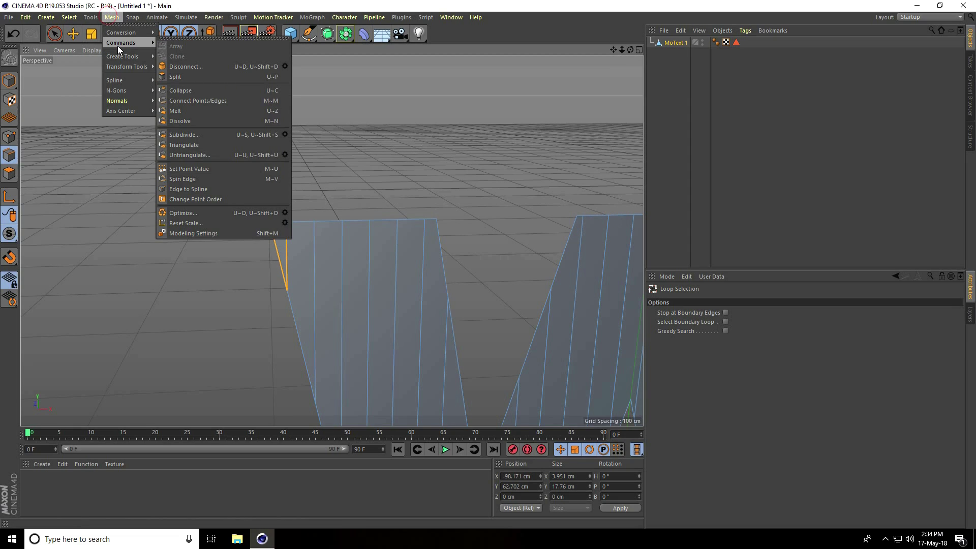
pyautogui.click(187, 38)
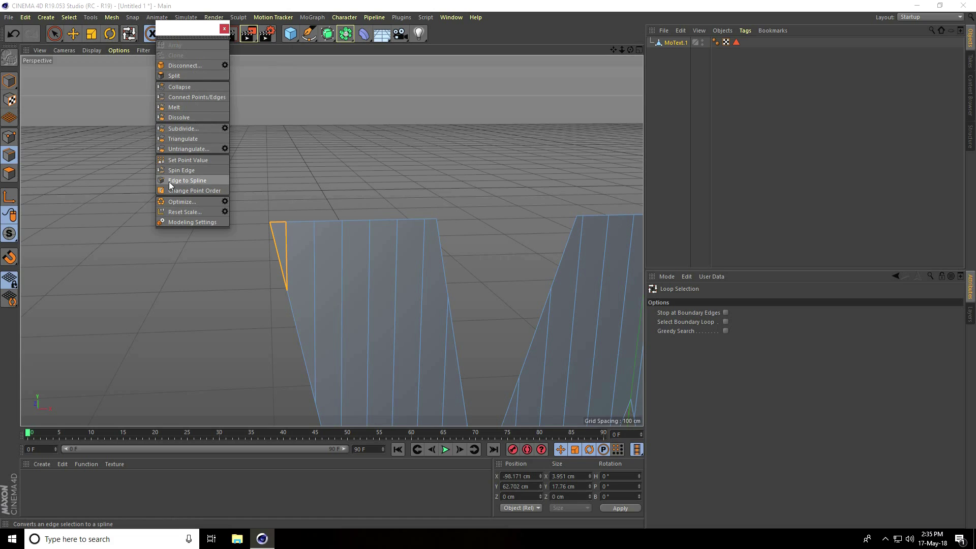
pyautogui.click(189, 180)
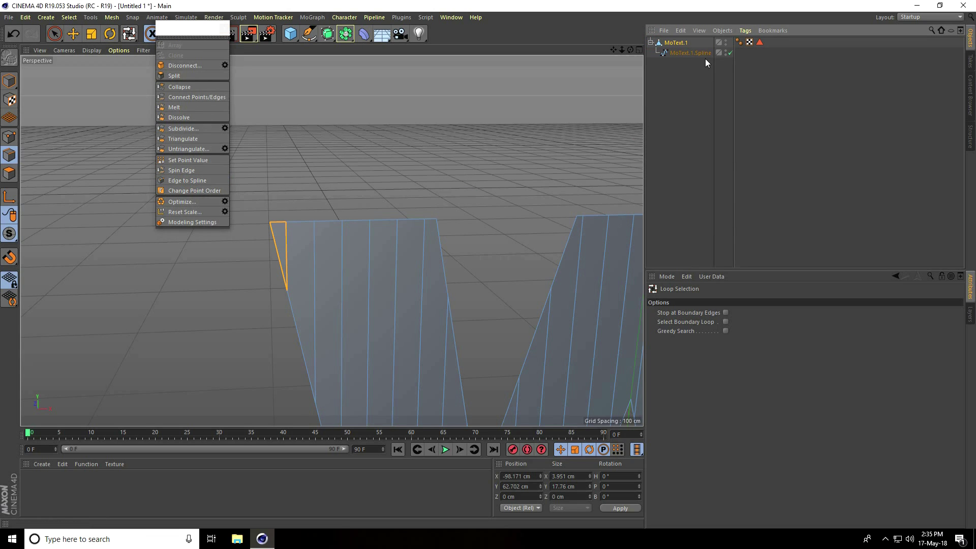
# Convert the edge loops of the next ten slats into splines
pyautogui.scroll(3, 394, 167)
pyautogui.scroll(1, 385, 116)
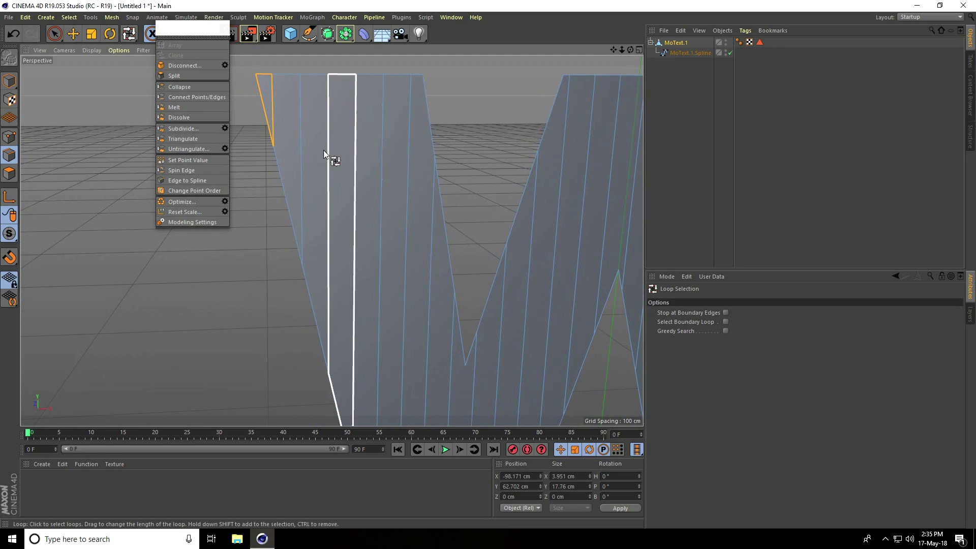
pyautogui.click(288, 176)
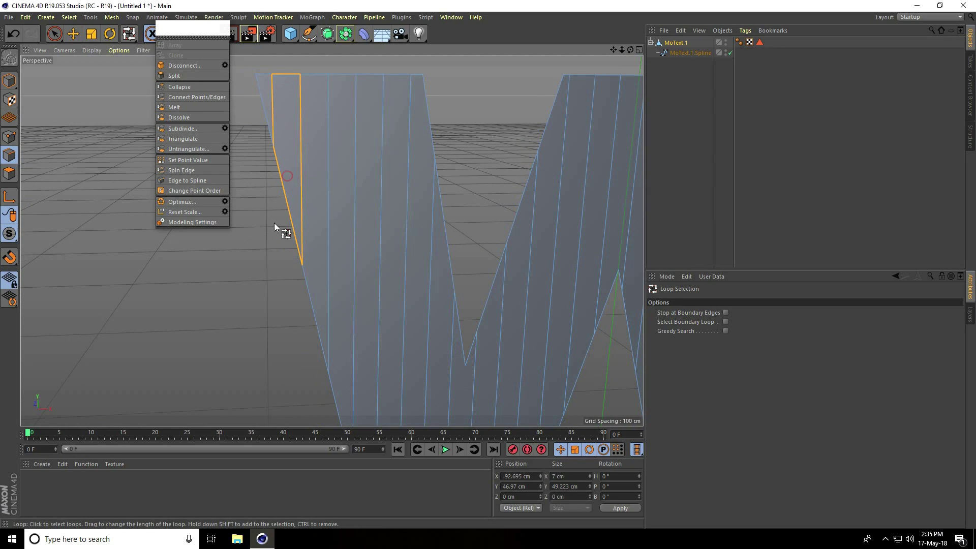
pyautogui.click(197, 181)
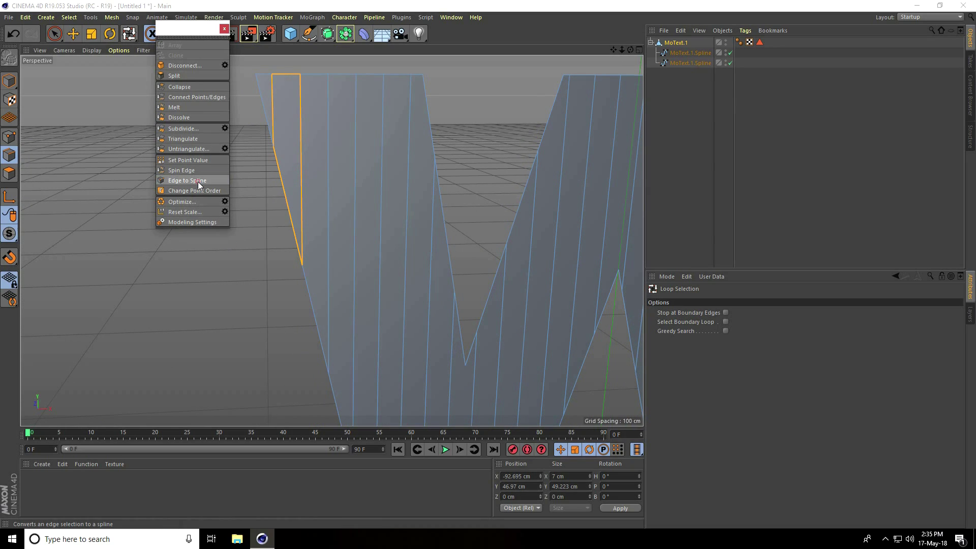
pyautogui.click(320, 287)
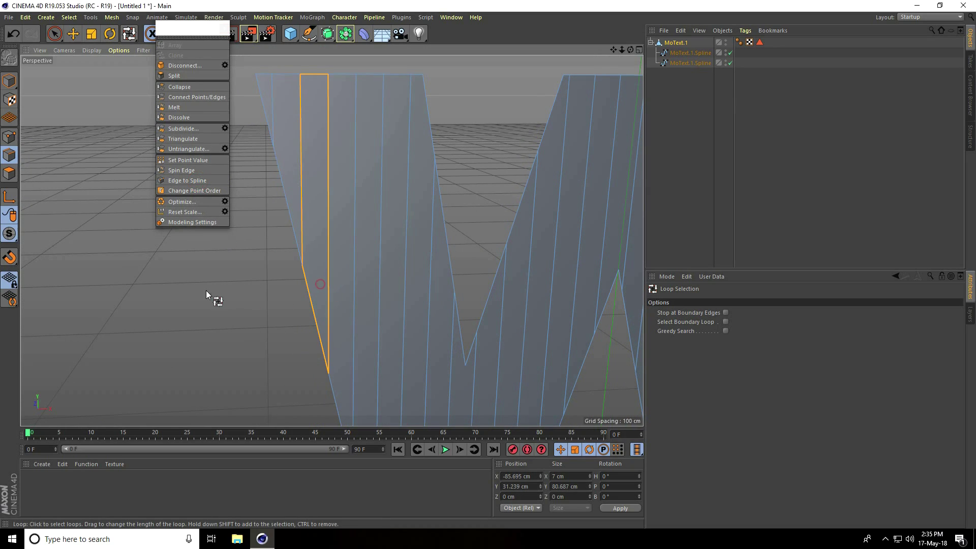
pyautogui.click(183, 181)
pyautogui.click(341, 369)
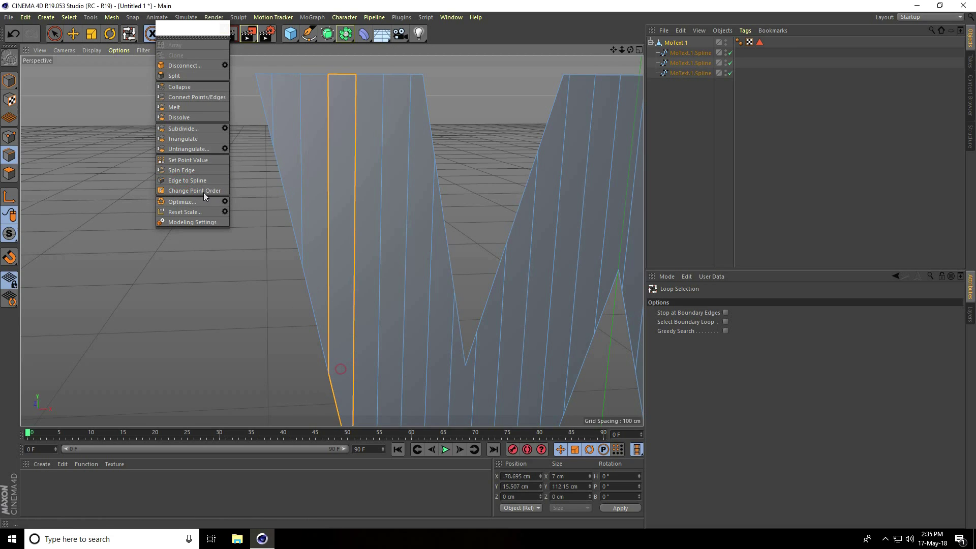
pyautogui.click(188, 181)
pyautogui.keyDown('alt'); pyautogui.moveTo(219, 284); pyautogui.dragTo(305, 297); pyautogui.keyUp('alt')
pyautogui.click(304, 295)
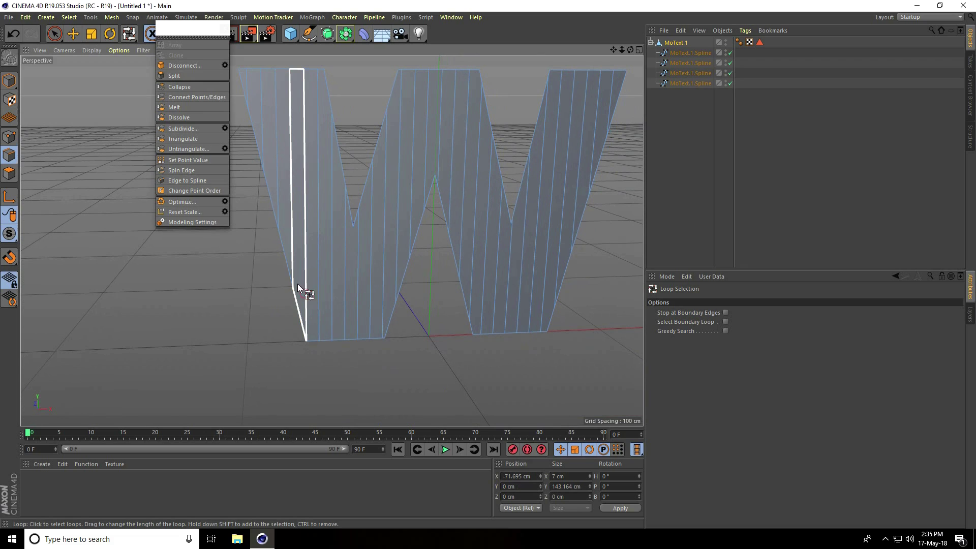
pyautogui.click(193, 181)
pyautogui.click(315, 331)
pyautogui.click(183, 182)
pyautogui.keyDown('alt'); pyautogui.moveTo(386, 238); pyautogui.dragTo(290, 341); pyautogui.keyUp('alt')
pyautogui.click(290, 341)
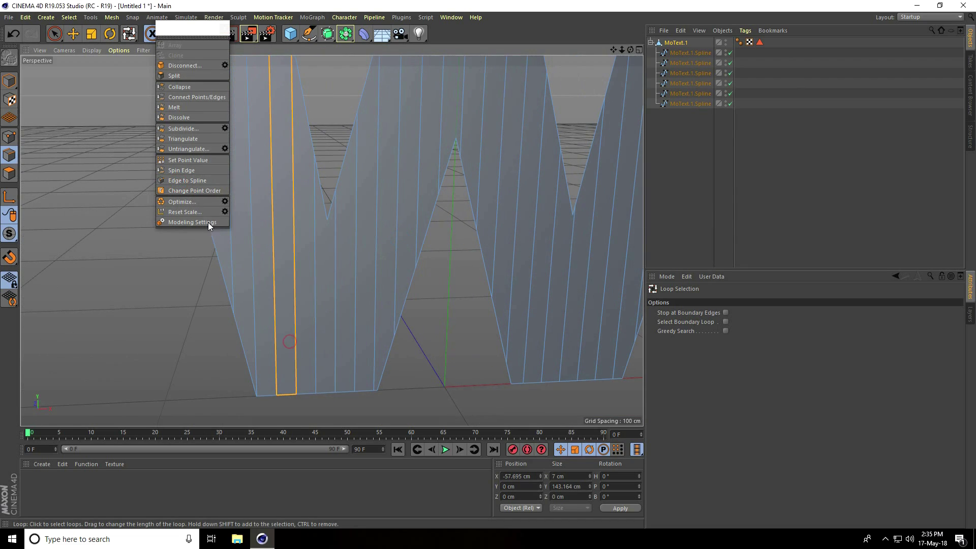
pyautogui.click(187, 180)
pyautogui.click(309, 379)
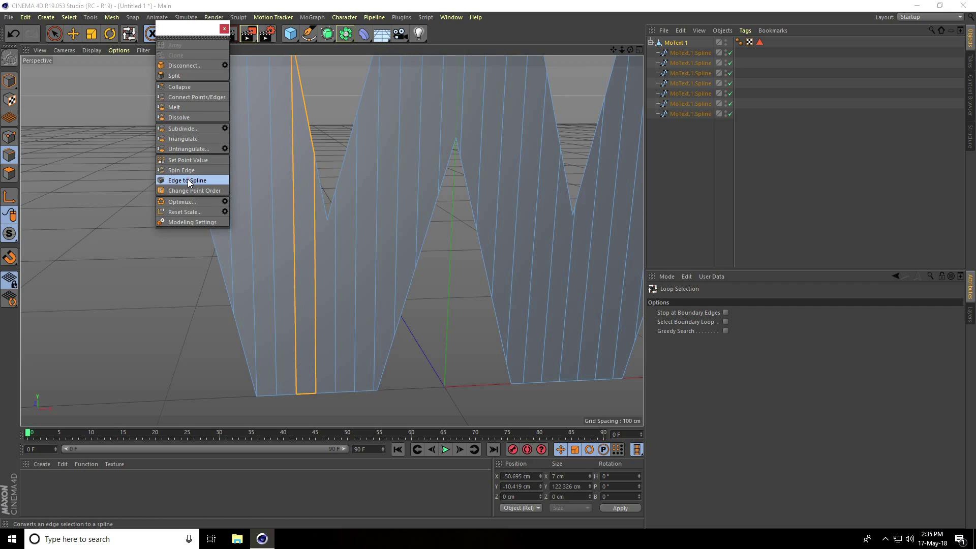
pyautogui.click(188, 179)
pyautogui.click(325, 348)
pyautogui.click(188, 180)
pyautogui.click(348, 330)
pyautogui.click(182, 181)
pyautogui.click(367, 334)
pyautogui.click(187, 181)
# Turn nine more slat edge loops across the W's middle into splines
pyautogui.scroll(2, 450, 306)
pyautogui.click(285, 328)
pyautogui.click(187, 181)
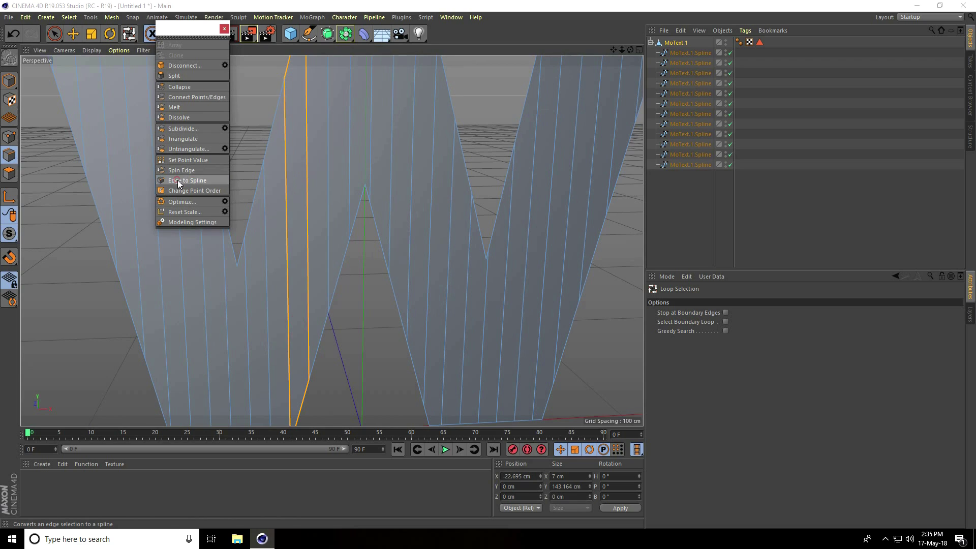
pyautogui.click(316, 251)
pyautogui.click(186, 180)
pyautogui.click(342, 201)
pyautogui.click(192, 182)
pyautogui.scroll(-4, 290, 377)
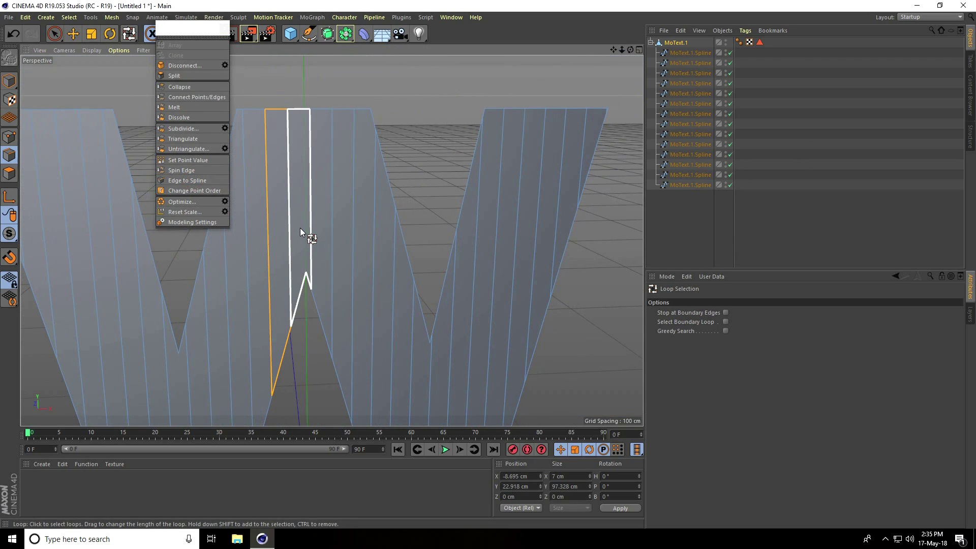
pyautogui.click(296, 120)
pyautogui.click(187, 180)
pyautogui.click(319, 179)
pyautogui.click(184, 179)
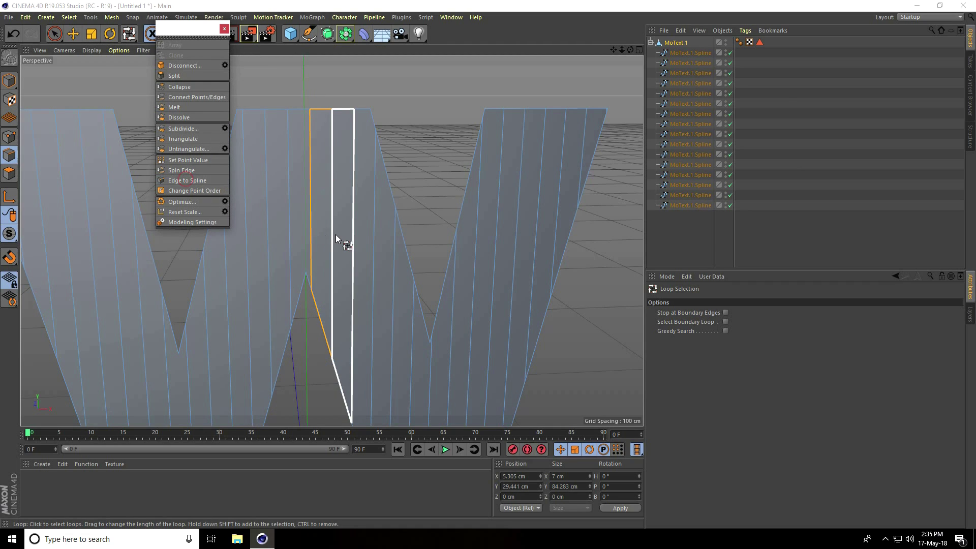
pyautogui.click(337, 238)
pyautogui.click(185, 181)
pyautogui.keyDown('alt'); pyautogui.moveTo(408, 174); pyautogui.dragTo(322, 168, button='middle'); pyautogui.keyUp('alt')
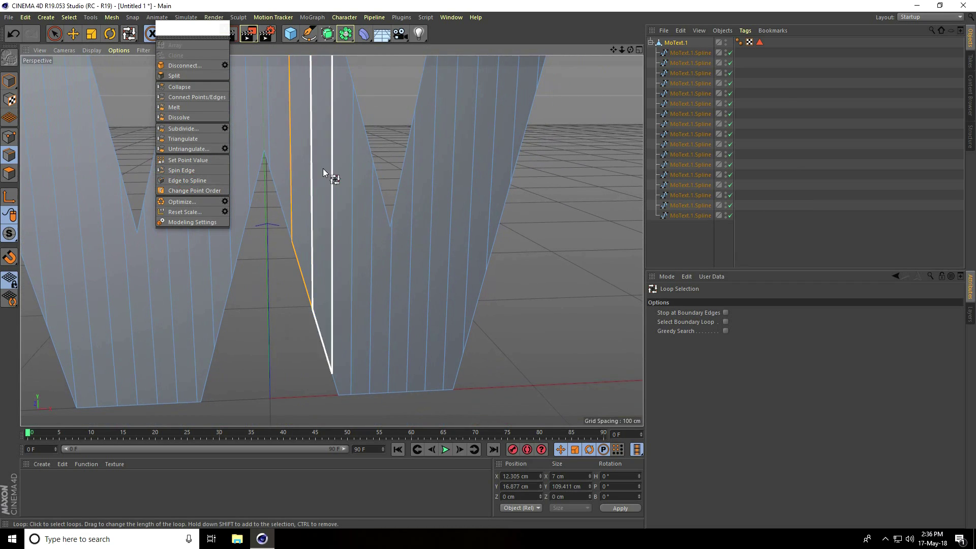
pyautogui.click(325, 294)
pyautogui.click(191, 181)
pyautogui.click(347, 369)
pyautogui.click(188, 181)
pyautogui.click(360, 355)
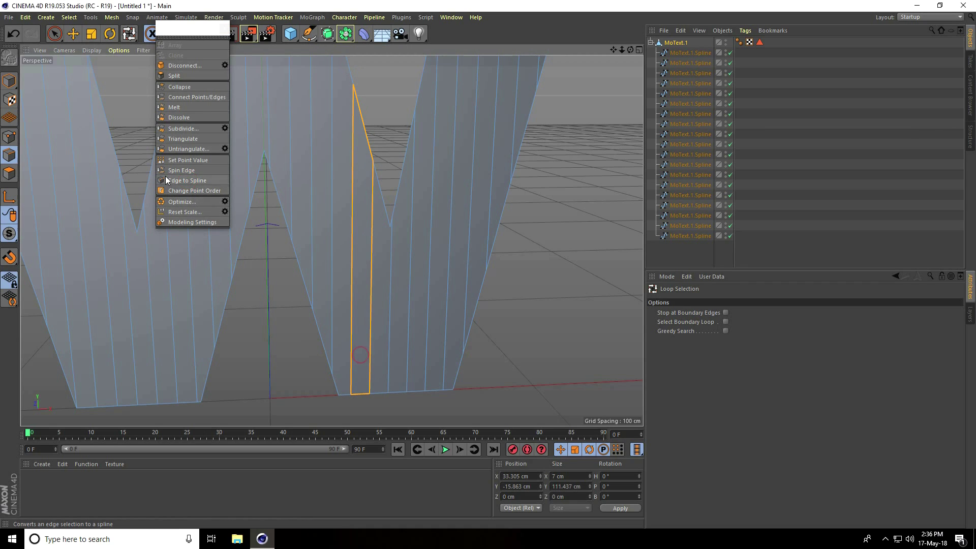
pyautogui.click(188, 181)
# Convert the remaining slats on the W's last stroke, including the small triangular strip, then return to Model mode
pyautogui.keyDown('alt'); pyautogui.moveTo(449, 316); pyautogui.dragTo(307, 325, button='middle'); pyautogui.keyUp('alt')
pyautogui.click(285, 322)
pyautogui.click(196, 181)
pyautogui.click(311, 301)
pyautogui.click(200, 180)
pyautogui.keyDown('alt'); pyautogui.moveTo(325, 285); pyautogui.dragTo(383, 332); pyautogui.keyUp('alt')
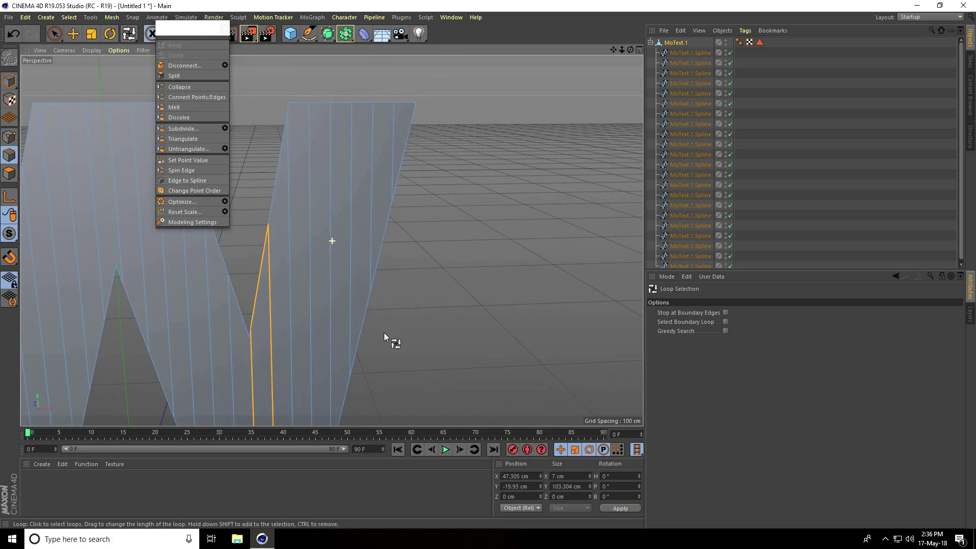
pyautogui.click(279, 230)
pyautogui.click(180, 179)
pyautogui.click(296, 154)
pyautogui.click(185, 181)
pyautogui.click(309, 133)
pyautogui.click(191, 180)
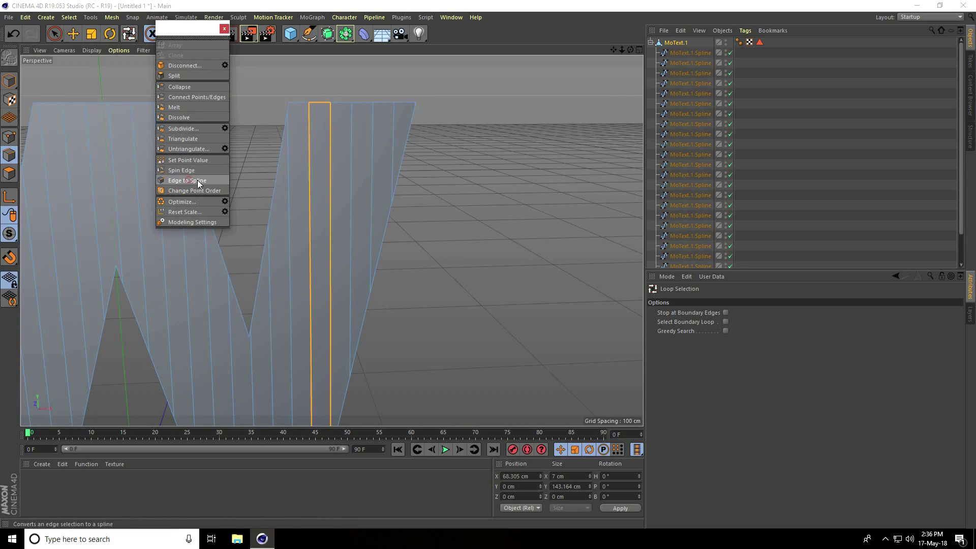
pyautogui.click(343, 139)
pyautogui.click(196, 180)
pyautogui.click(363, 118)
pyautogui.click(203, 179)
pyautogui.keyDown('alt'); pyautogui.moveTo(420, 71); pyautogui.dragTo(473, 65, button='middle'); pyautogui.keyUp('alt')
pyautogui.click(330, 155)
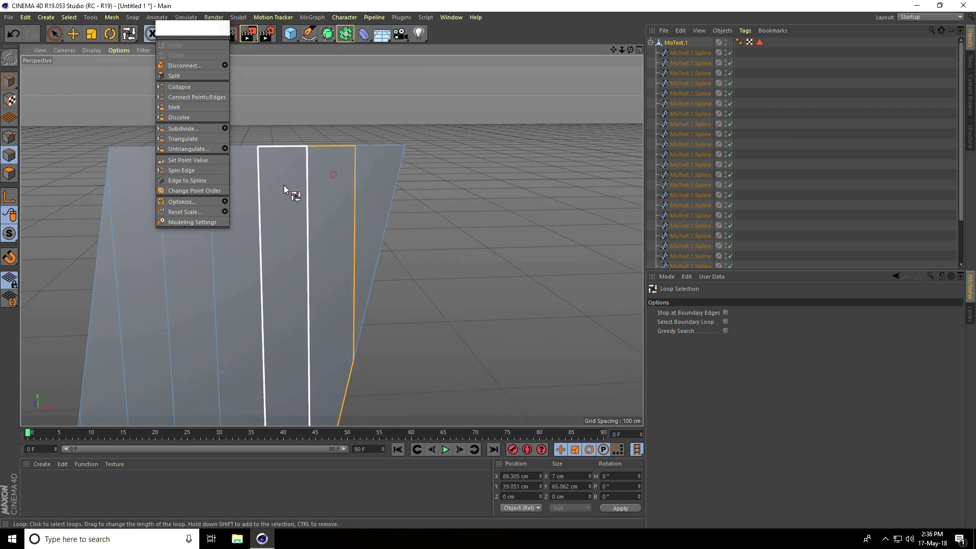
pyautogui.click(185, 181)
pyautogui.click(369, 160)
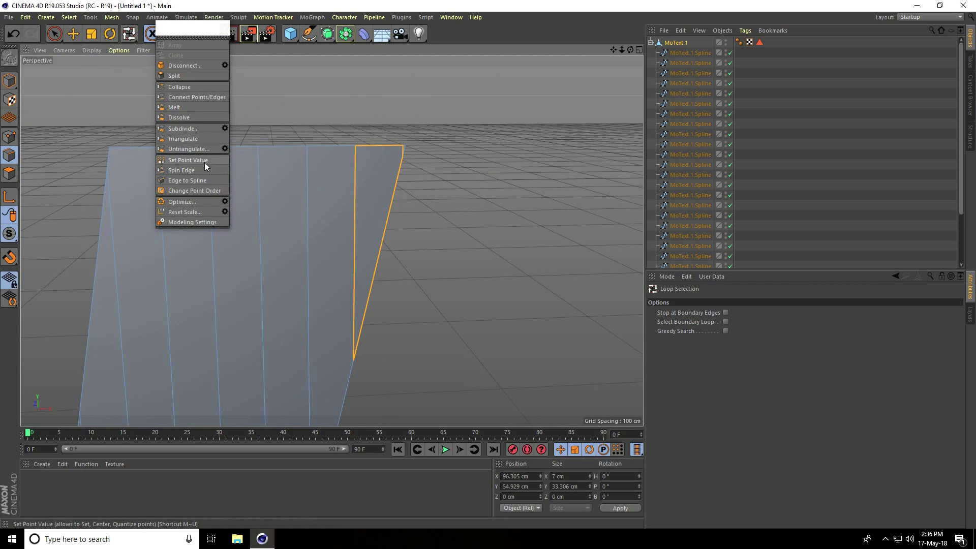
pyautogui.click(187, 180)
pyautogui.keyDown('alt'); pyautogui.moveTo(413, 109); pyautogui.dragTo(433, 96); pyautogui.keyUp('alt')
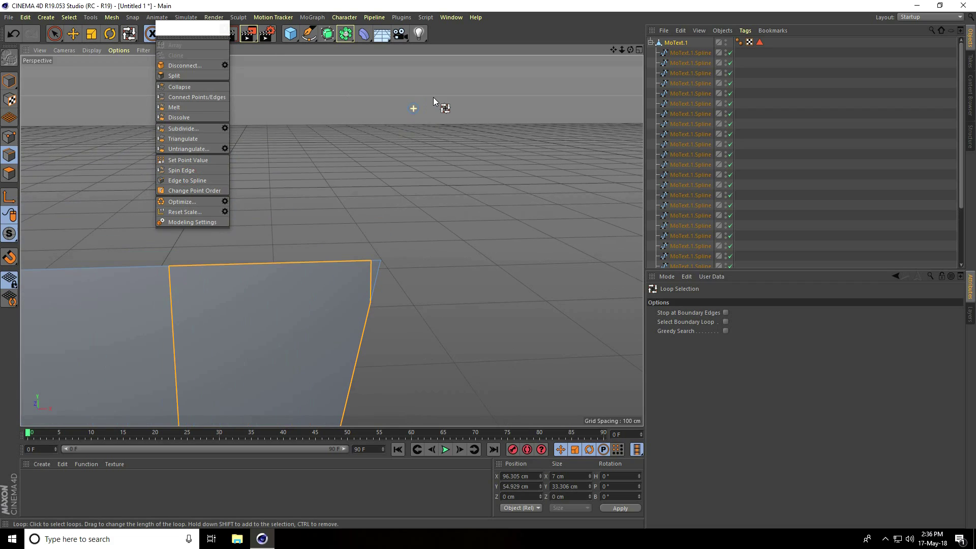
pyautogui.keyDown('alt'); pyautogui.moveTo(380, 282); pyautogui.dragTo(385, 283); pyautogui.keyUp('alt')
pyautogui.click(383, 254)
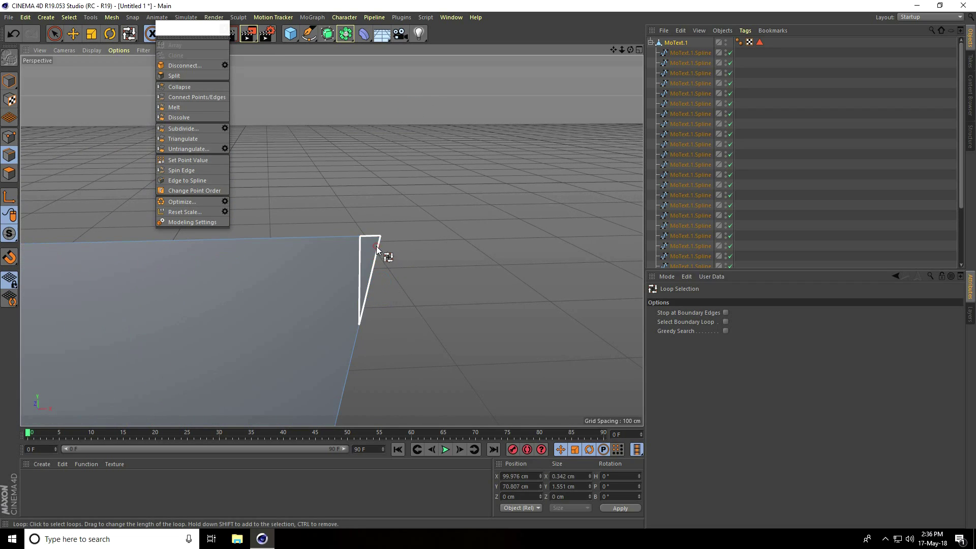
pyautogui.click(188, 181)
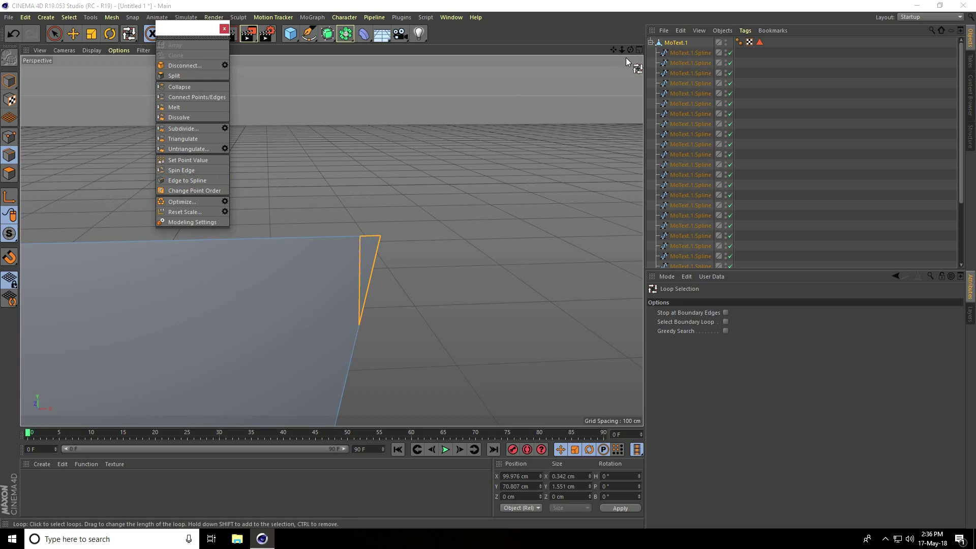
pyautogui.click(9, 81)
# Delete MoText.1 without children so only its slat splines remain, and close the mesh commands palette
pyautogui.click(73, 34)
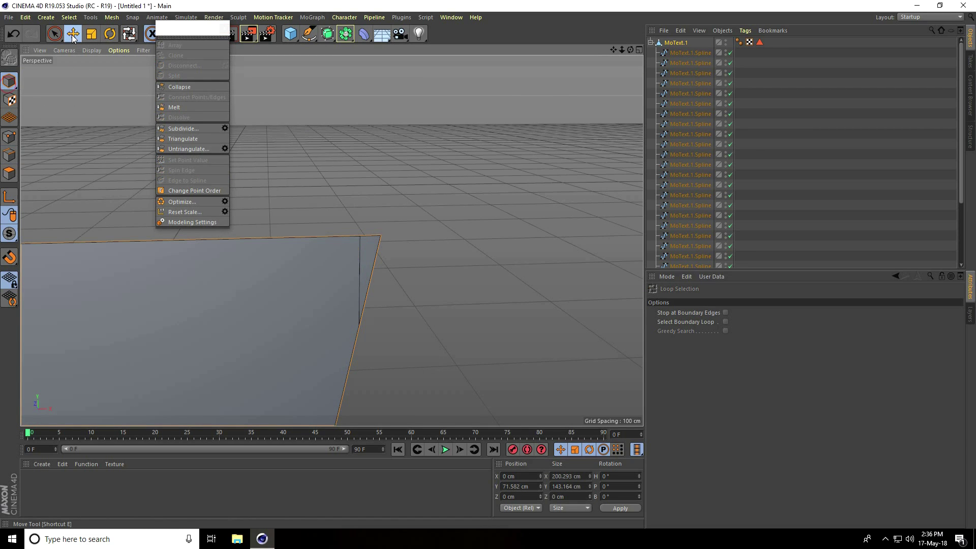
pyautogui.scroll(-3, 264, 249)
pyautogui.scroll(-5, 355, 251)
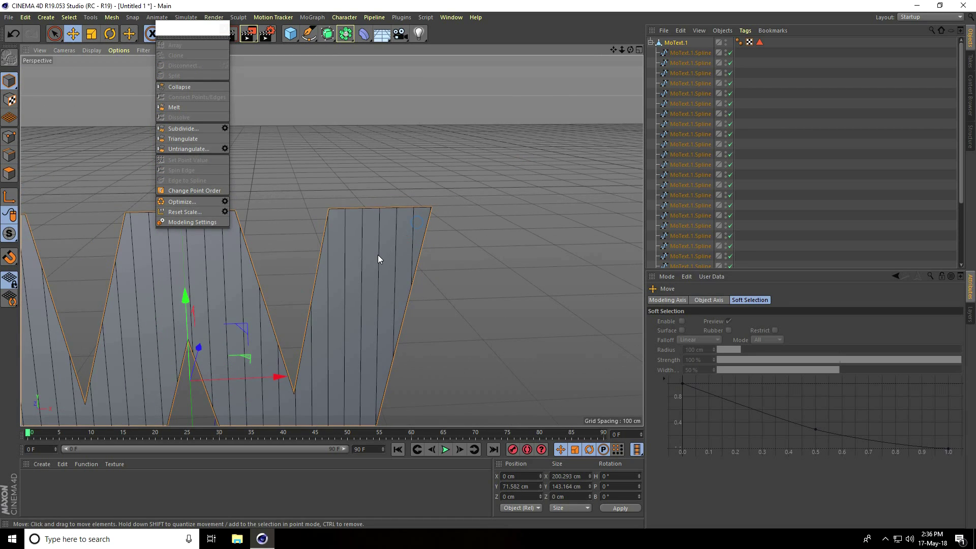
pyautogui.click(674, 45)
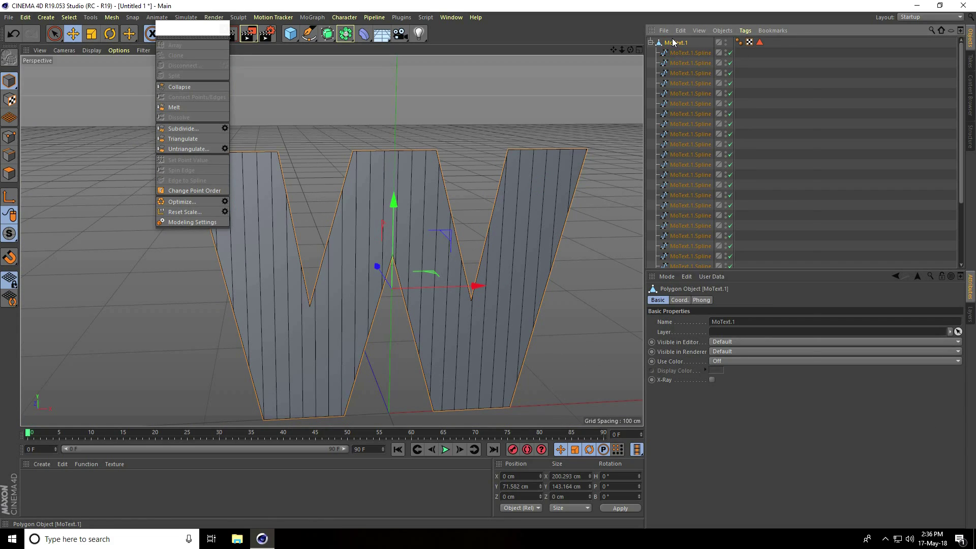
pyautogui.rightClick(673, 42)
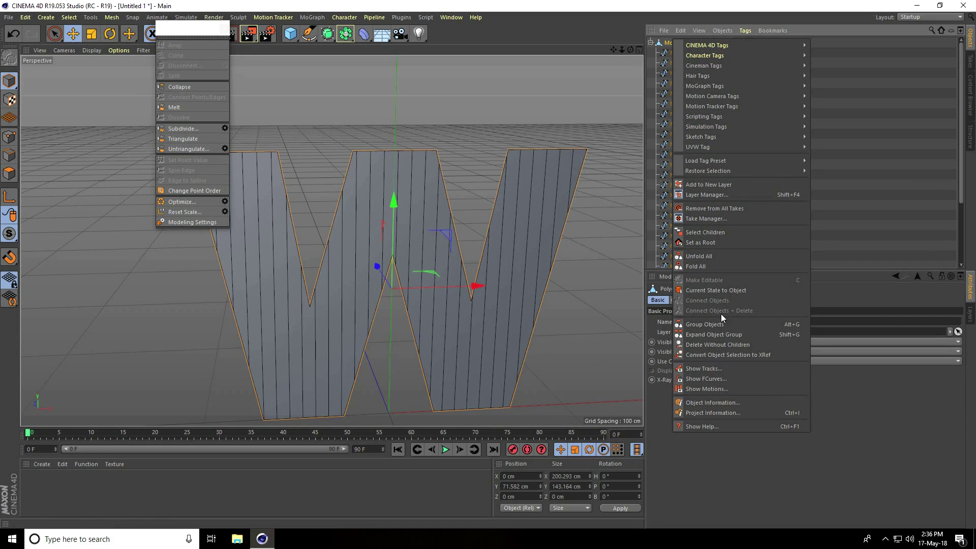
pyautogui.click(736, 344)
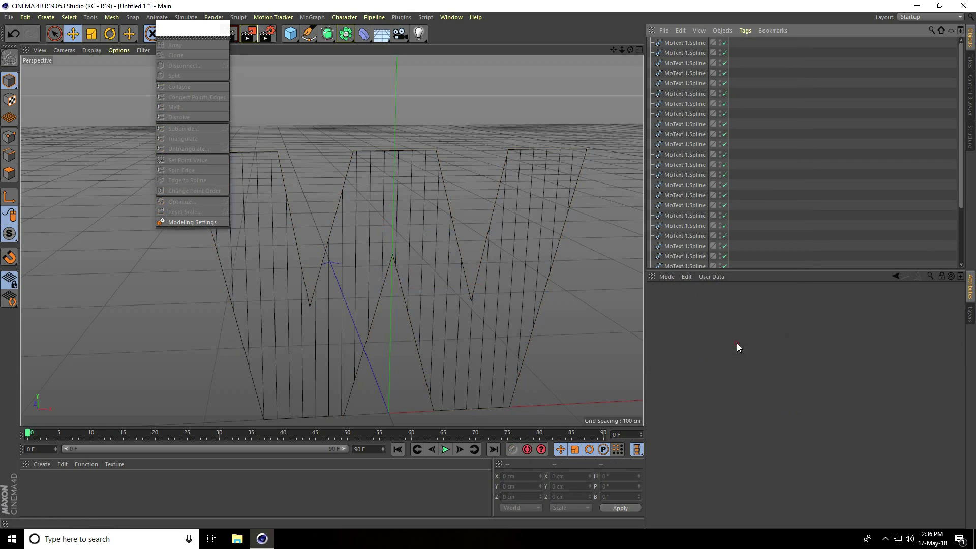
pyautogui.click(220, 30)
pyautogui.scroll(5, 533, 164)
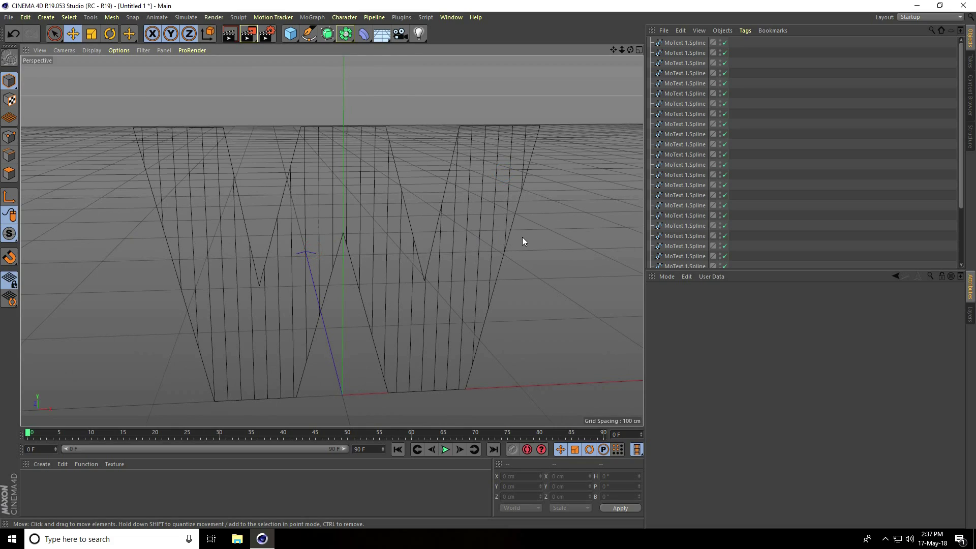
# Add an Extrude generator and nest all the slat splines inside it
pyautogui.click(345, 34)
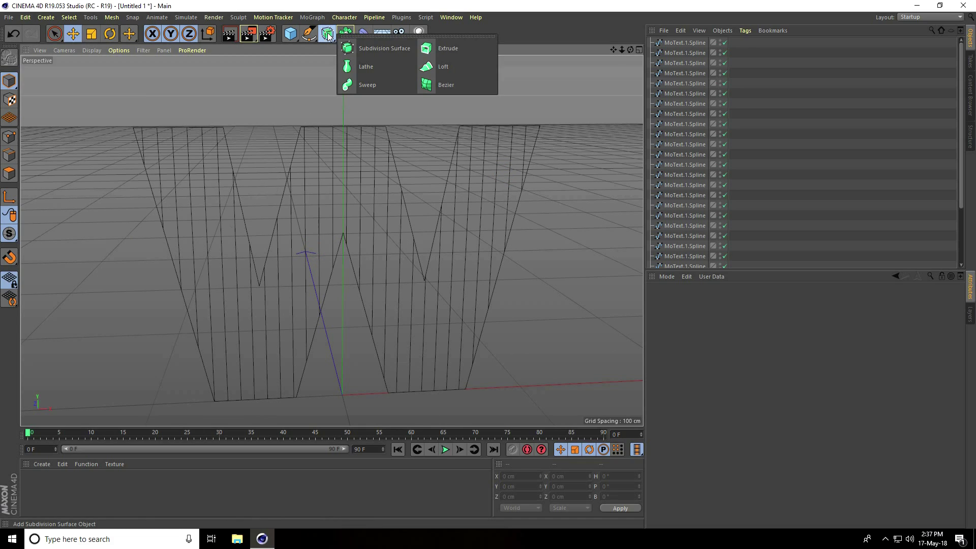
pyautogui.click(467, 52)
pyautogui.moveTo(771, 271); pyautogui.dragTo(771, 376)
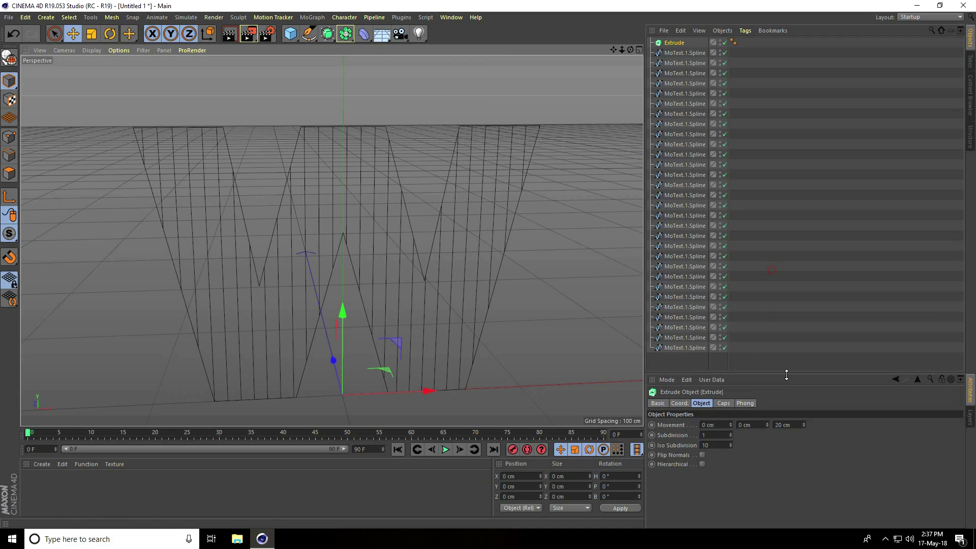
pyautogui.moveTo(670, 359); pyautogui.dragTo(672, 43)
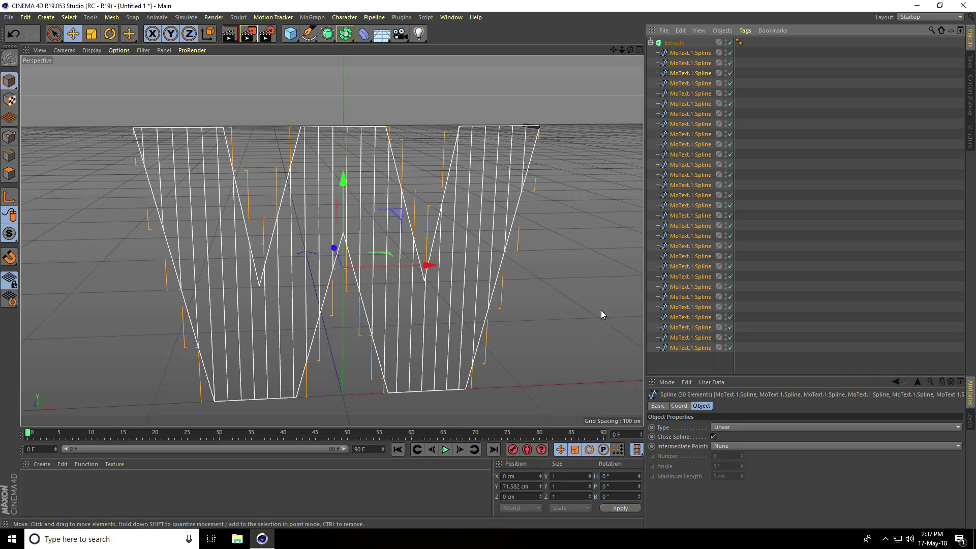
# Enable Hierarchical on the Extrude and set its Z movement depth to 5 cm
pyautogui.click(680, 43)
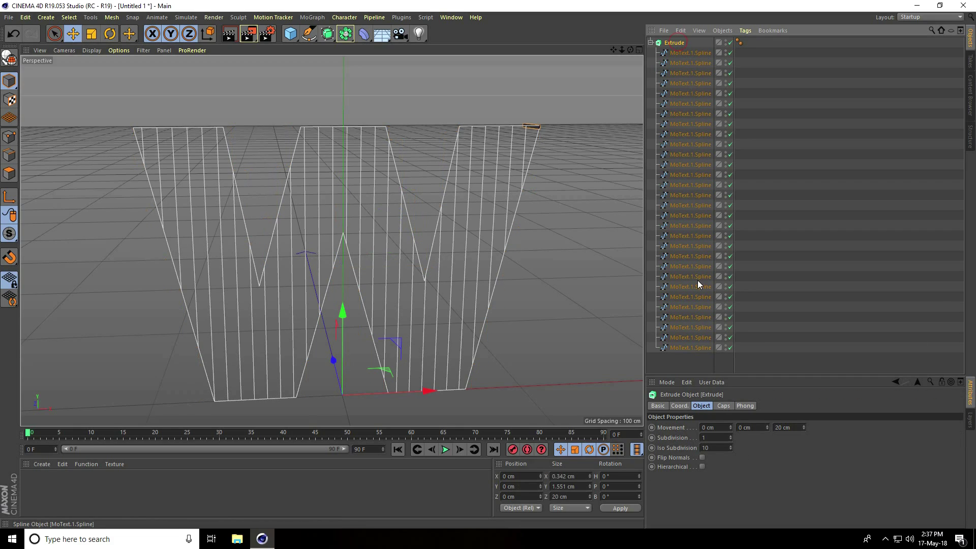
pyautogui.moveTo(721, 375); pyautogui.dragTo(718, 278)
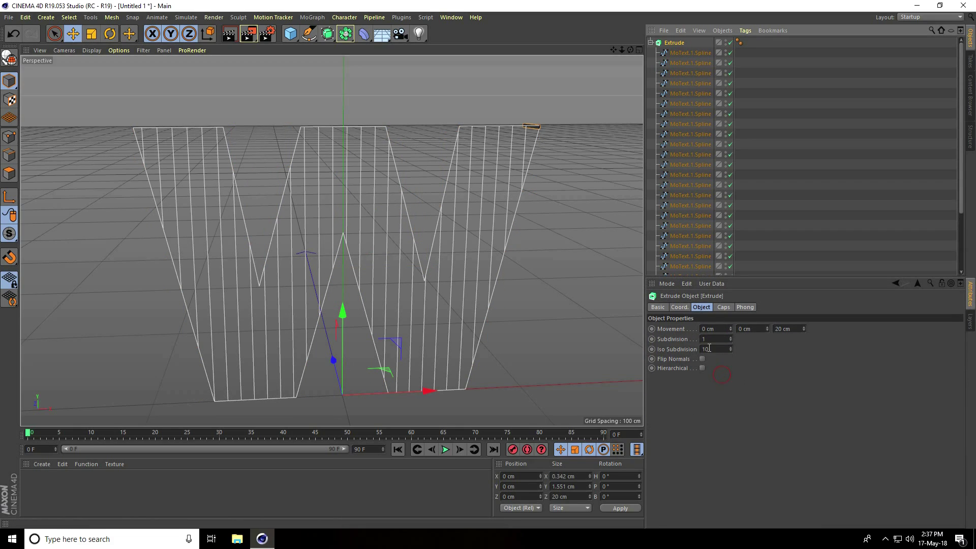
pyautogui.click(702, 368)
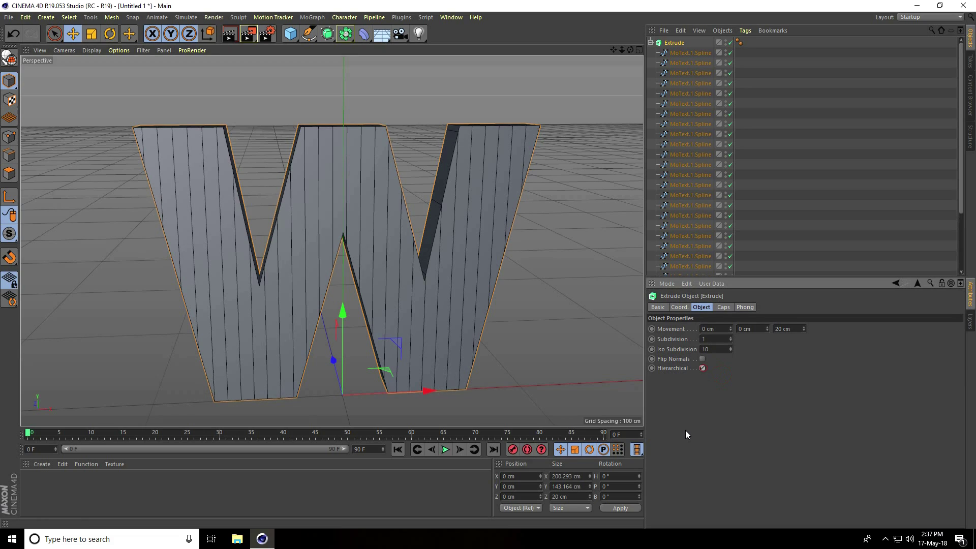
pyautogui.keyDown('alt'); pyautogui.moveTo(351, 172); pyautogui.dragTo(331, 129); pyautogui.keyUp('alt')
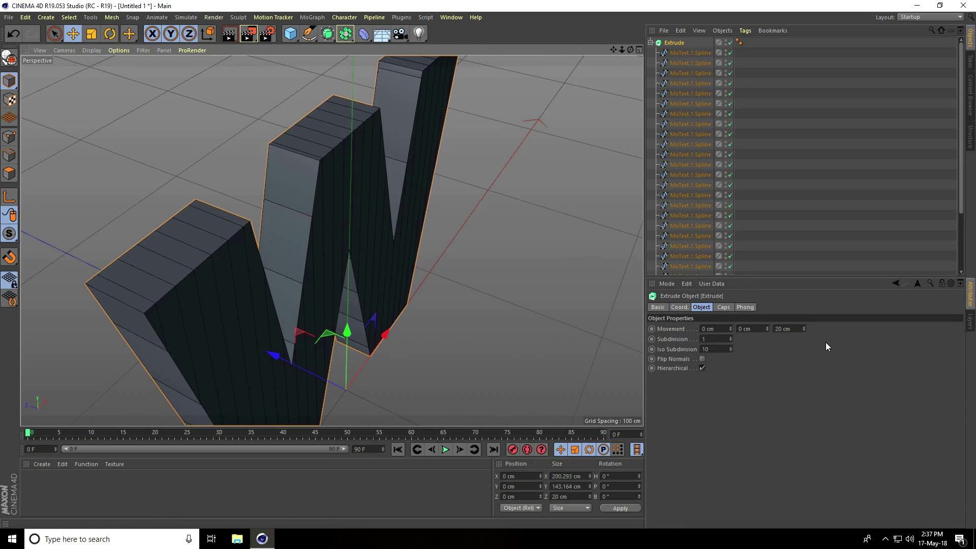
pyautogui.moveTo(803, 328); pyautogui.dragTo(803, 327)
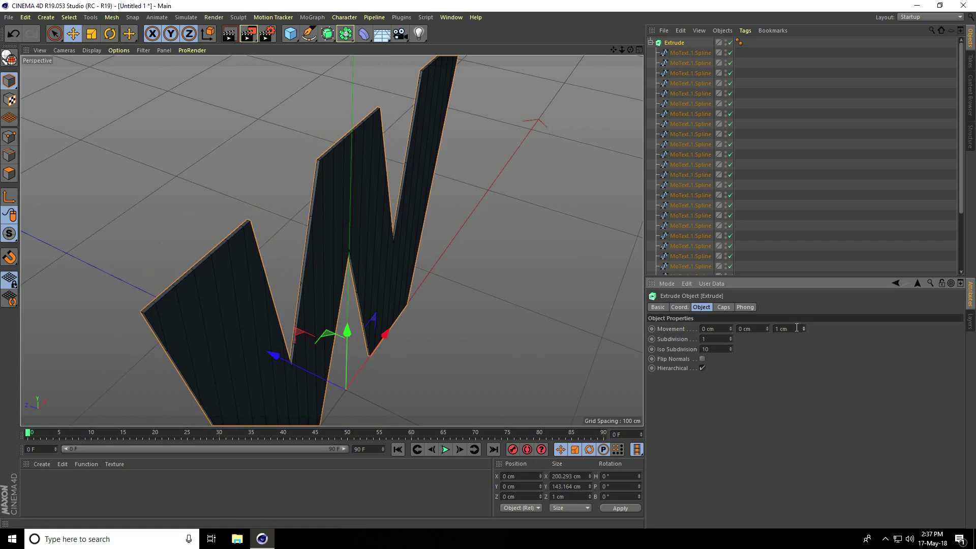
pyautogui.write('5')
pyautogui.press('Return')
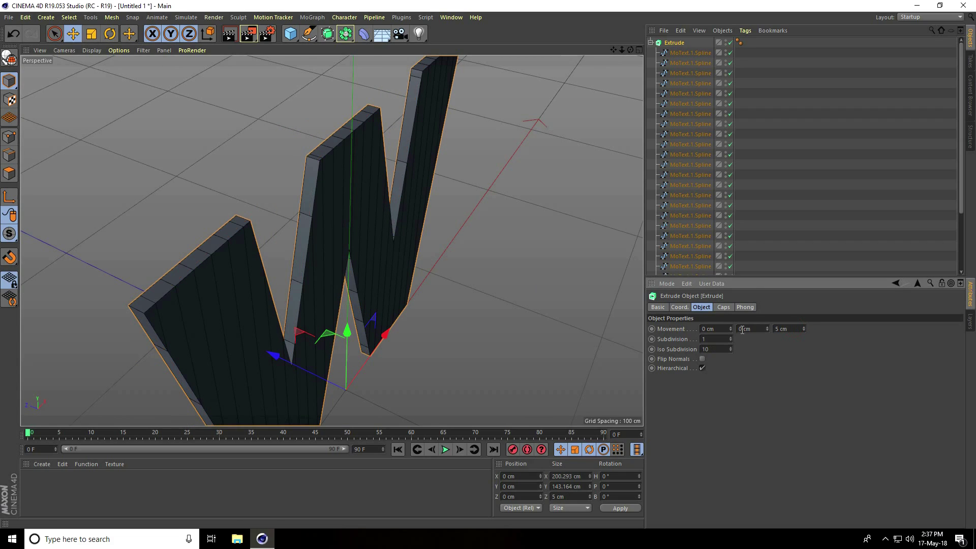
pyautogui.click(650, 43)
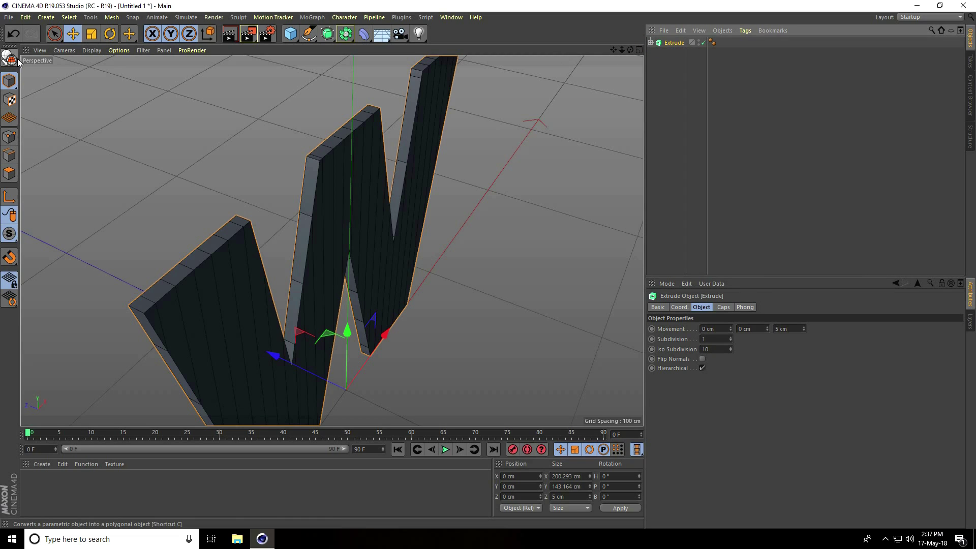
pyautogui.click(18, 60)
# Delete the converted Extrude with Delete Without Children, keeping its slat objects
pyautogui.click(651, 43)
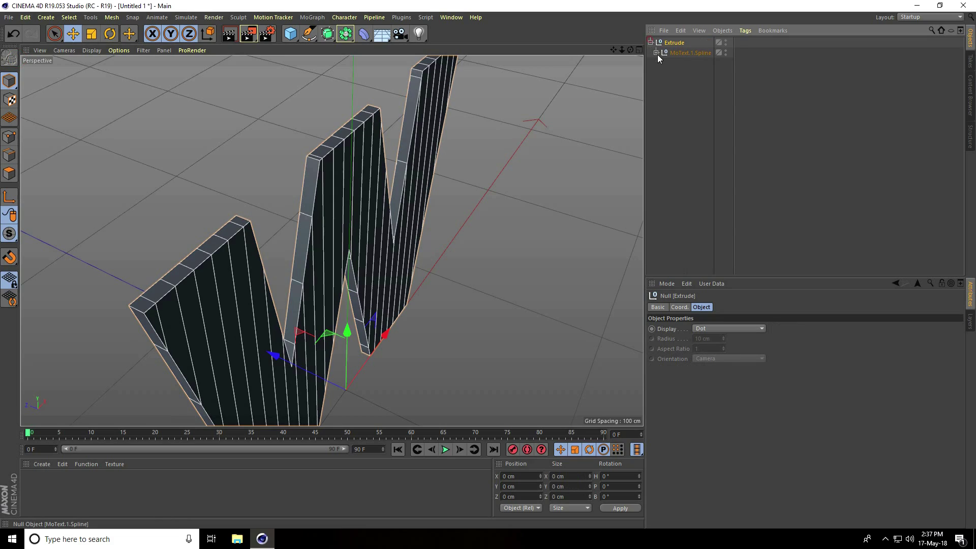
pyautogui.click(656, 53)
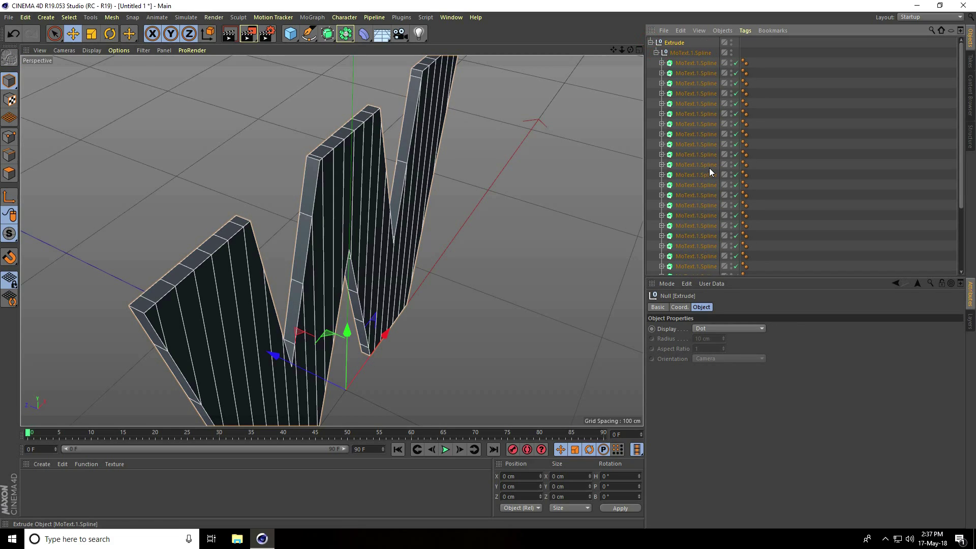
pyautogui.rightClick(670, 43)
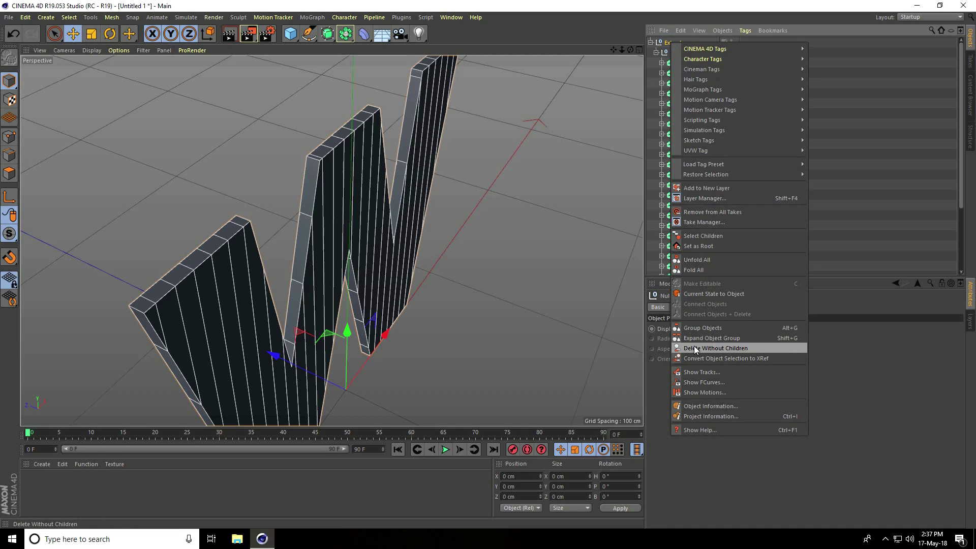
pyautogui.click(743, 349)
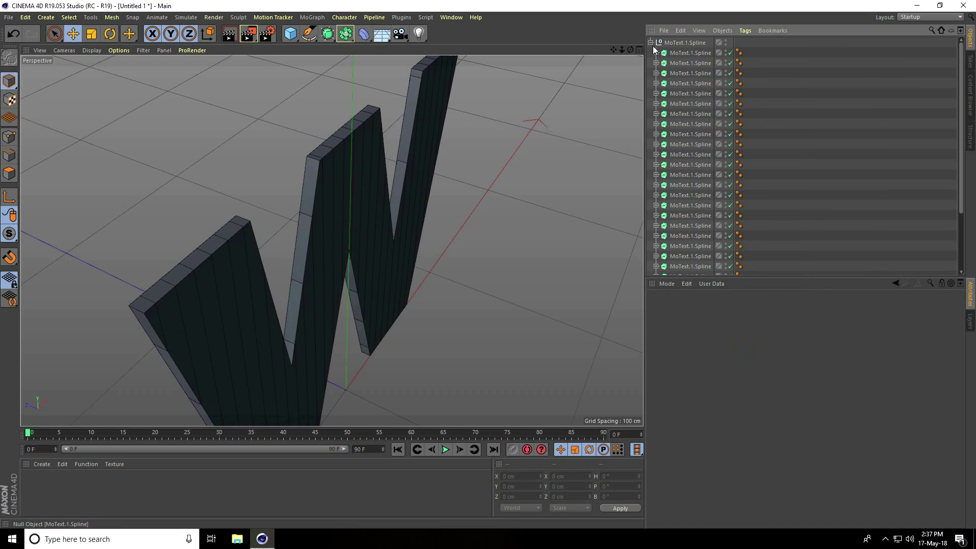
# Rename the slat group to 'W text'
pyautogui.click(650, 43)
pyautogui.click(681, 43)
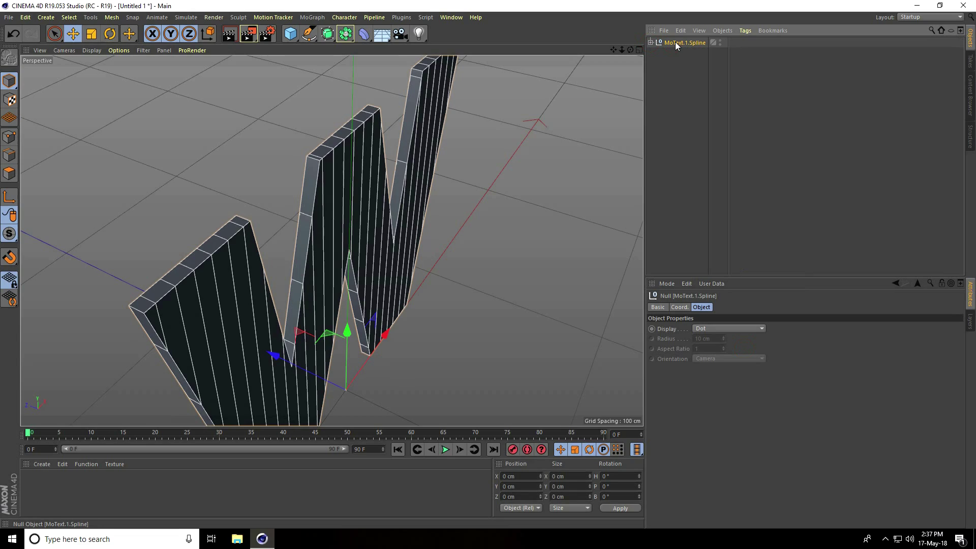
pyautogui.doubleClick(676, 43)
pyautogui.write('W text')
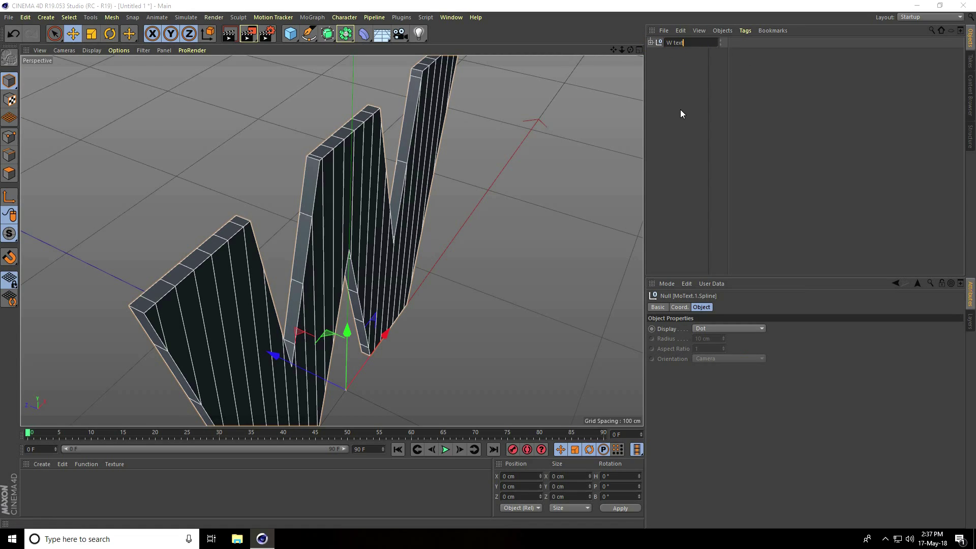
pyautogui.press('Return')
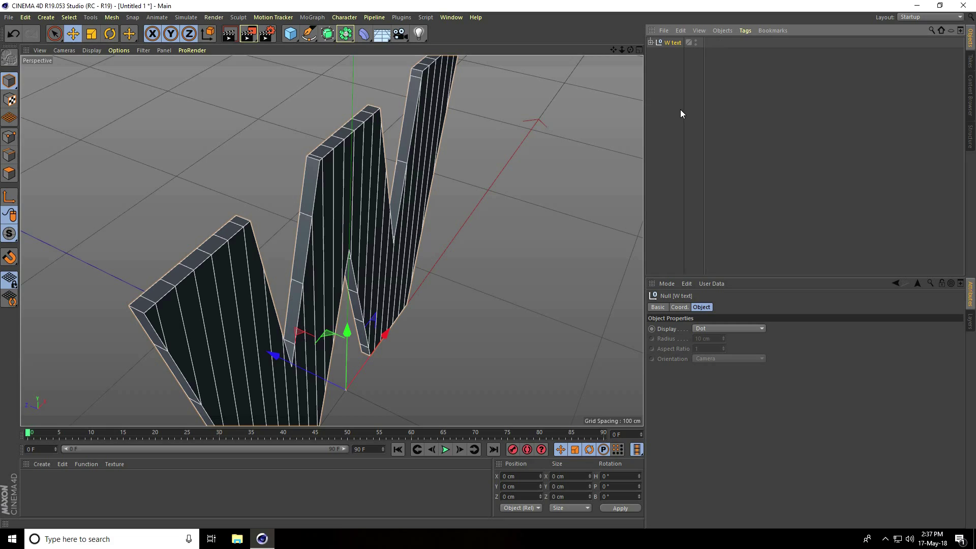
pyautogui.click(669, 44)
# Duplicate W text and move the copy about 5 cm along Z in the Top view
pyautogui.hotkey('ctrl', 'c')
pyautogui.hotkey('ctrl', 'v')
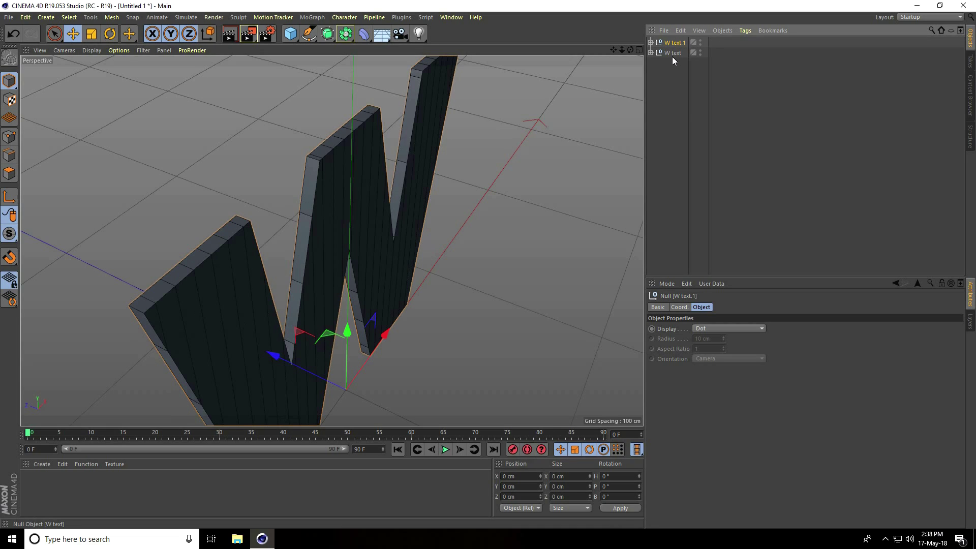
pyautogui.middleClick(418, 156)
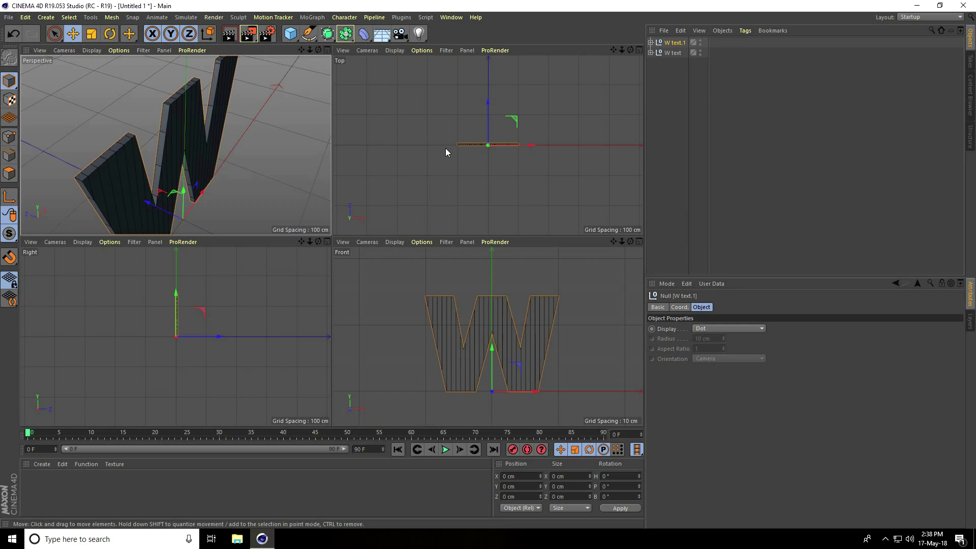
pyautogui.middleClick(445, 152)
pyautogui.scroll(10, 395, 229)
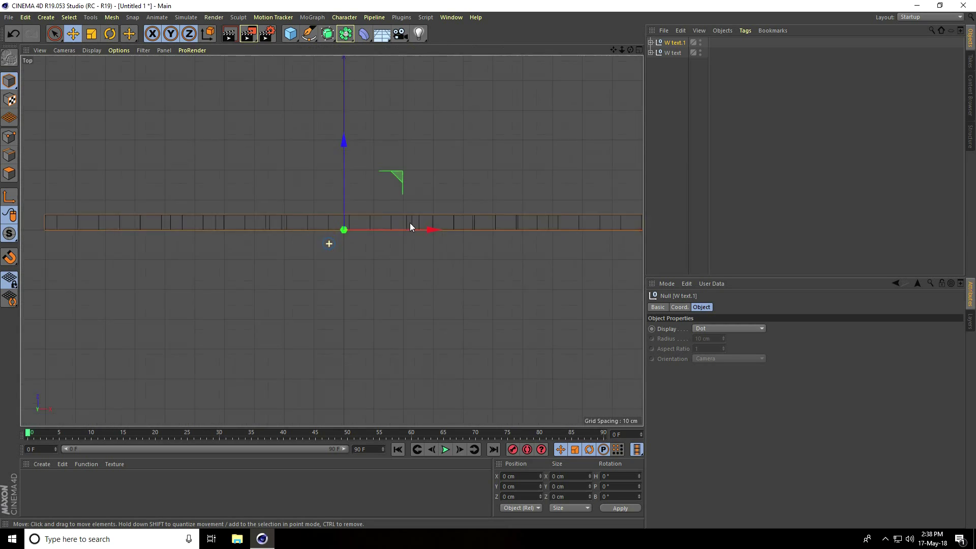
pyautogui.moveTo(361, 167); pyautogui.dragTo(321, 152)
pyautogui.scroll(5, 367, 231)
pyautogui.scroll(3, 406, 203)
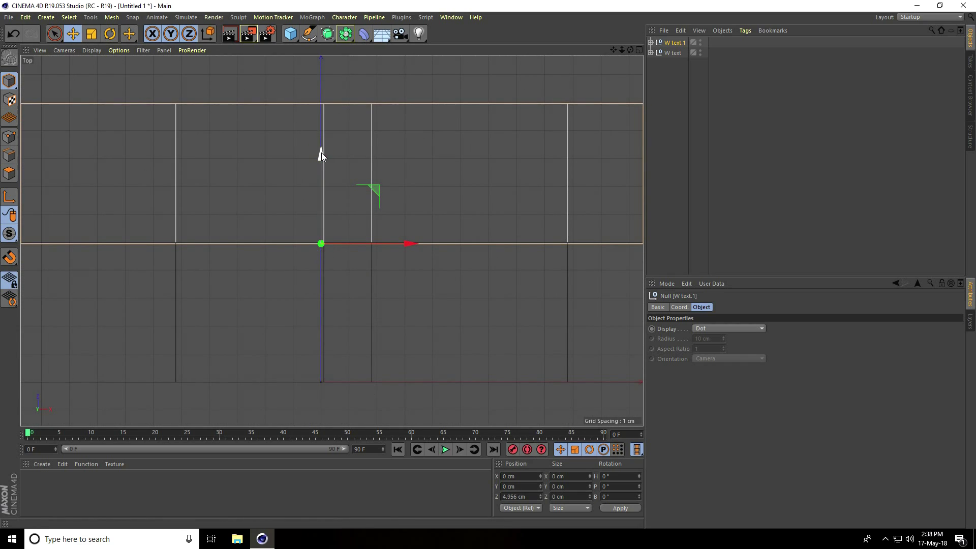
# Copy both W text groups and shift the new pair about 8 cm further in Z
pyautogui.moveTo(669, 65); pyautogui.dragTo(687, 33)
pyautogui.scroll(-3, 429, 211)
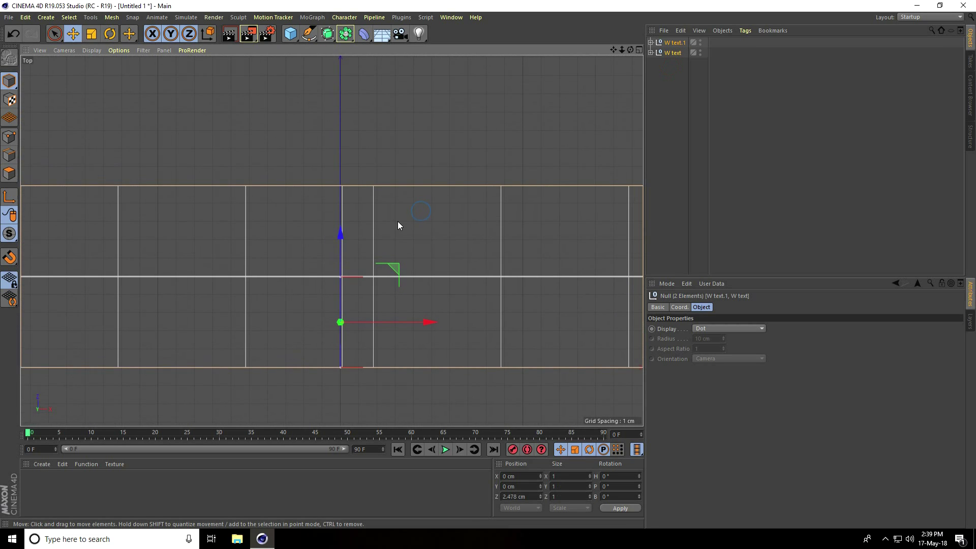
pyautogui.hotkey('ctrl', 'c')
pyautogui.hotkey('ctrl', 'v')
pyautogui.moveTo(340, 235); pyautogui.dragTo(341, 56)
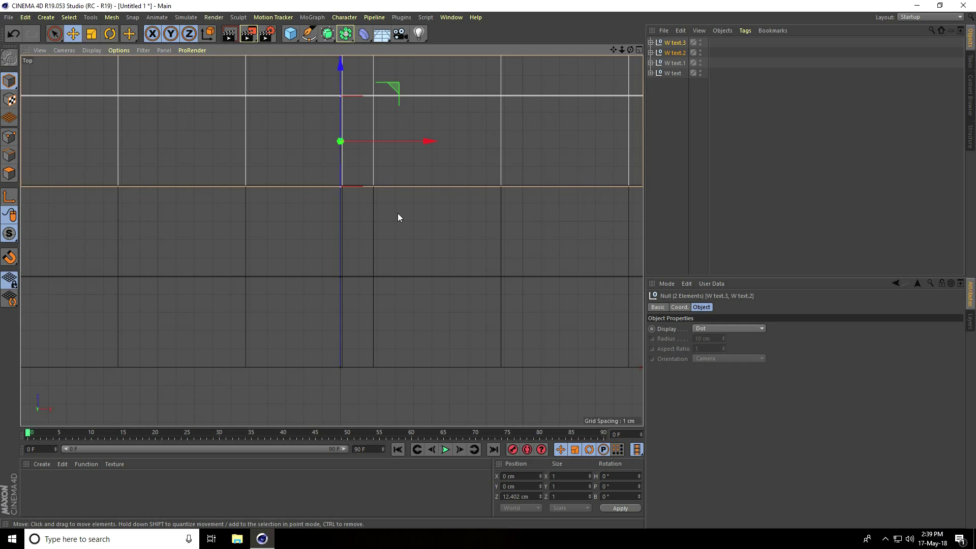
pyautogui.middleClick(398, 216)
pyautogui.middleClick(197, 182)
pyautogui.keyDown('alt'); pyautogui.moveTo(224, 182); pyautogui.dragTo(304, 223); pyautogui.keyUp('alt')
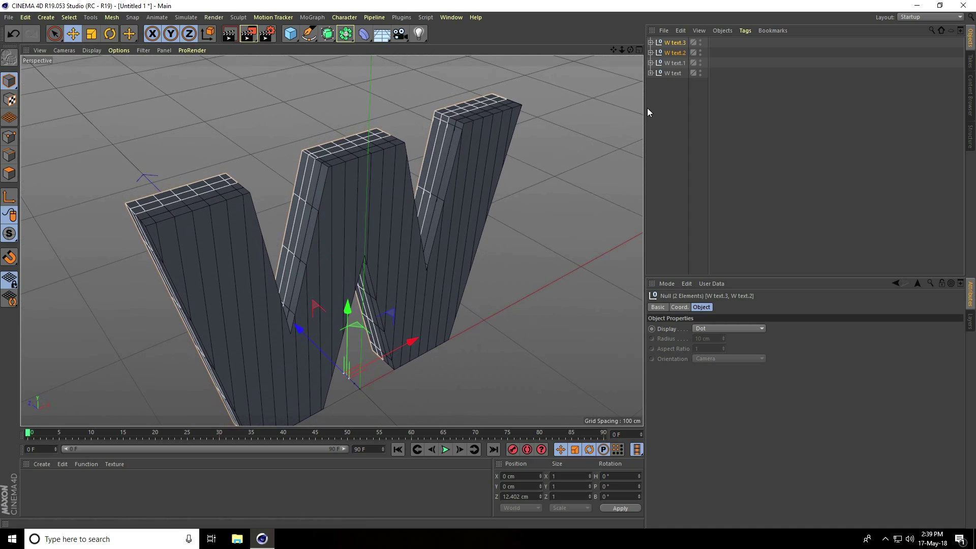
# Copy all four groups and move the new four about 19 cm in Z, making eight
pyautogui.moveTo(661, 103)
pyautogui.mouseDown()
pyautogui.moveTo(689, 37)
pyautogui.moveTo(660, 104)
pyautogui.mouseUp()
pyautogui.middleClick(359, 190)
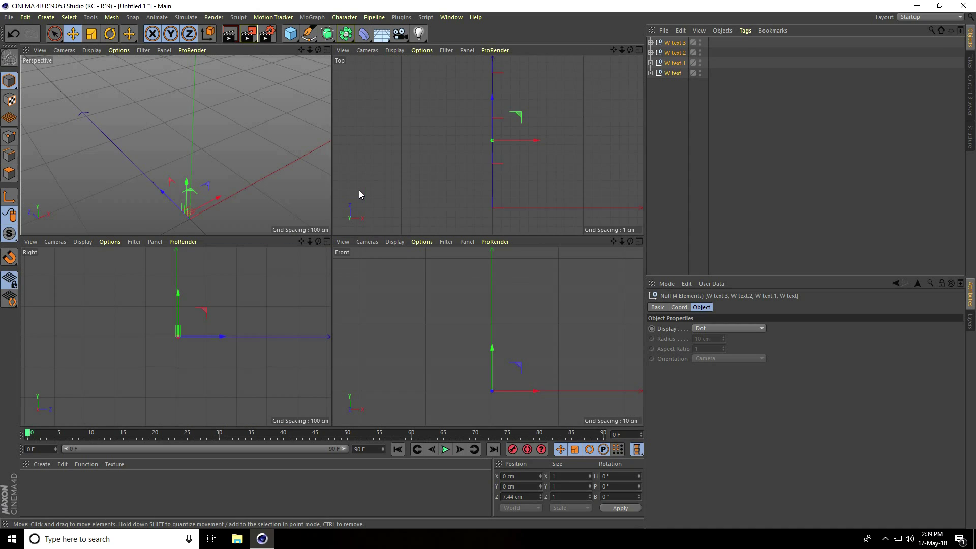
pyautogui.middleClick(442, 159)
pyautogui.scroll(-5, 327, 259)
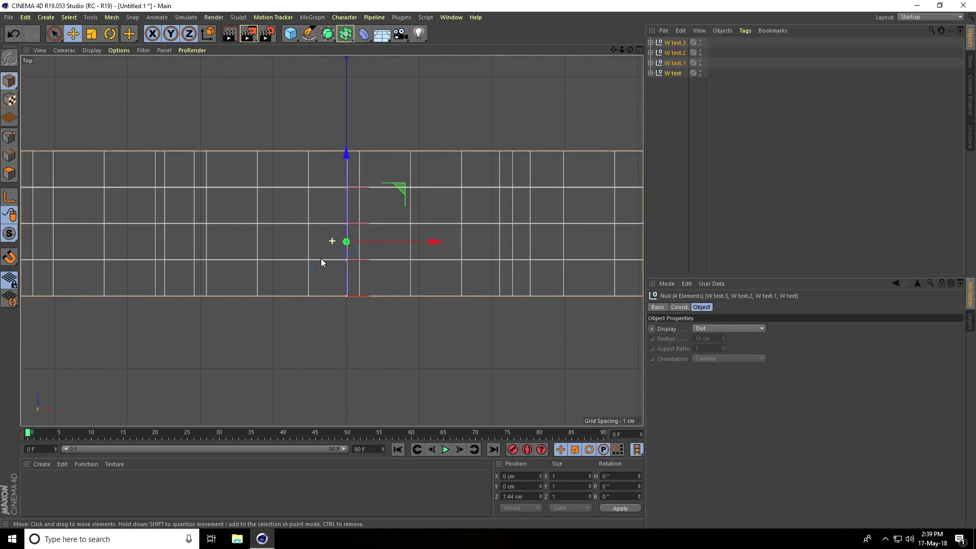
pyautogui.hotkey('ctrl', 'c')
pyautogui.hotkey('ctrl', 'v')
pyautogui.moveTo(339, 176); pyautogui.dragTo(352, 35)
pyautogui.moveTo(487, 267); pyautogui.dragTo(488, 268)
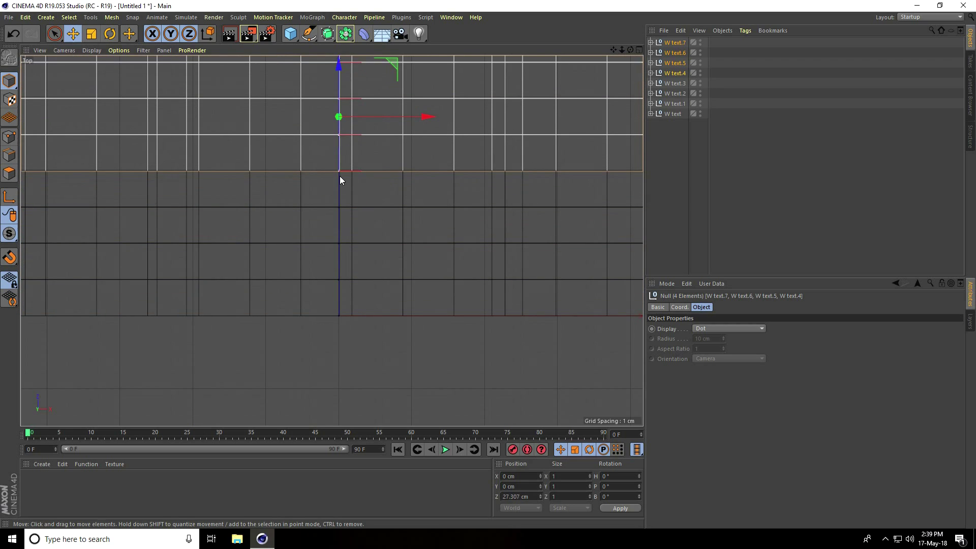
pyautogui.middleClick(308, 270)
pyautogui.middleClick(235, 203)
pyautogui.click(233, 62)
pyautogui.keyDown('alt'); pyautogui.moveTo(233, 62); pyautogui.dragTo(317, 188); pyautogui.keyUp('alt')
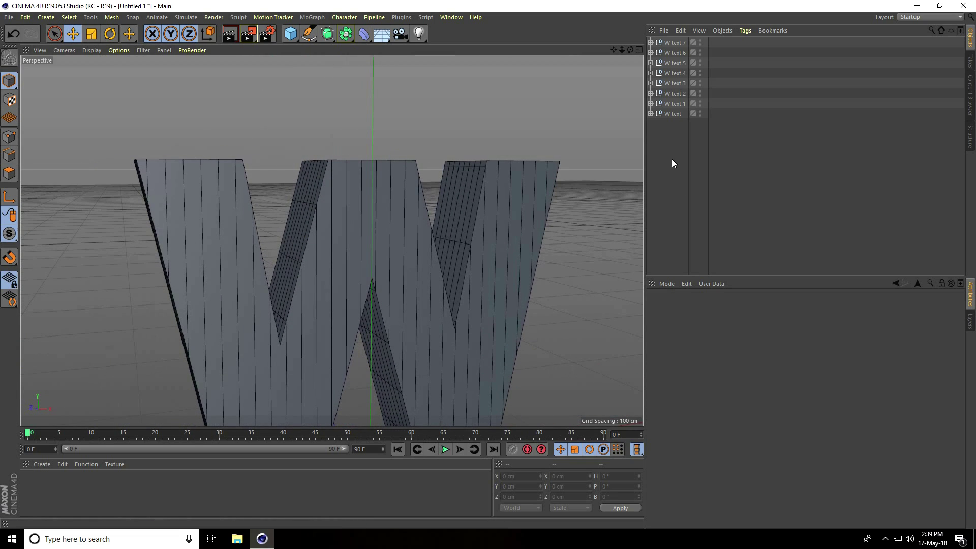
# Delete the W text through W text.3 nulls without their children
pyautogui.click(667, 114)
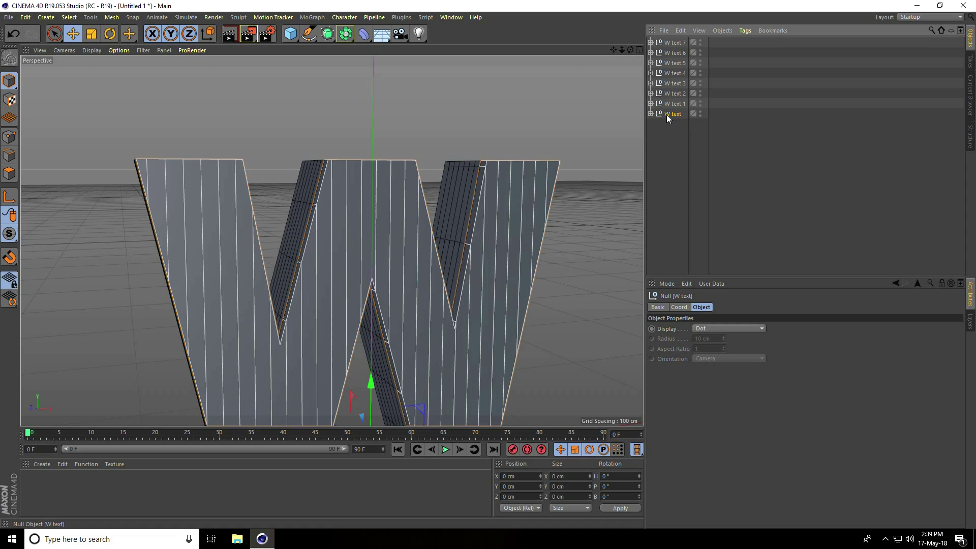
pyautogui.rightClick(670, 114)
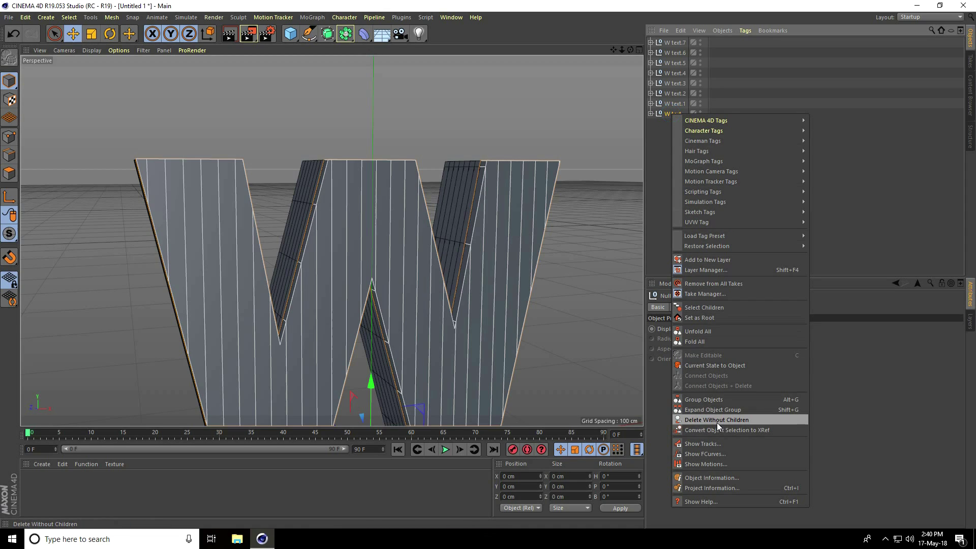
pyautogui.click(737, 421)
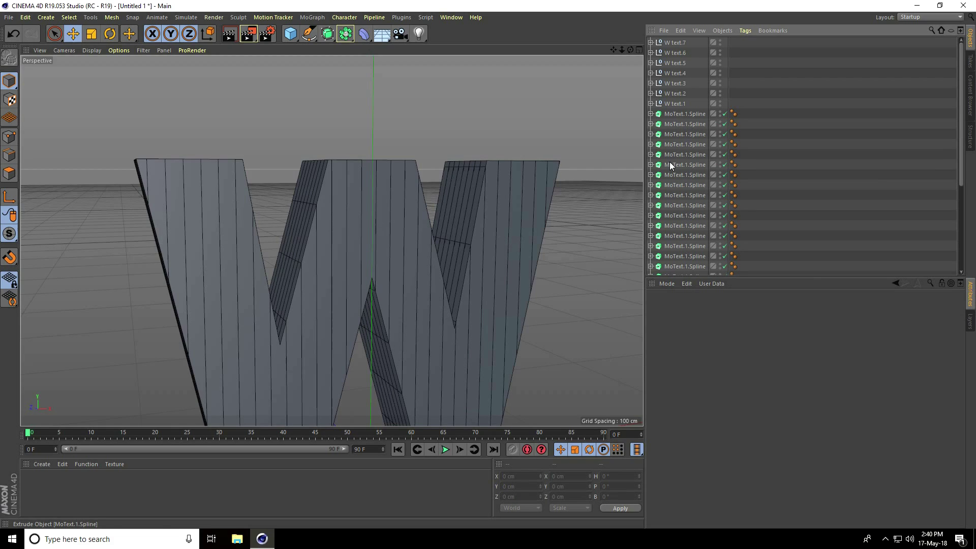
pyautogui.click(666, 104)
pyautogui.rightClick(670, 102)
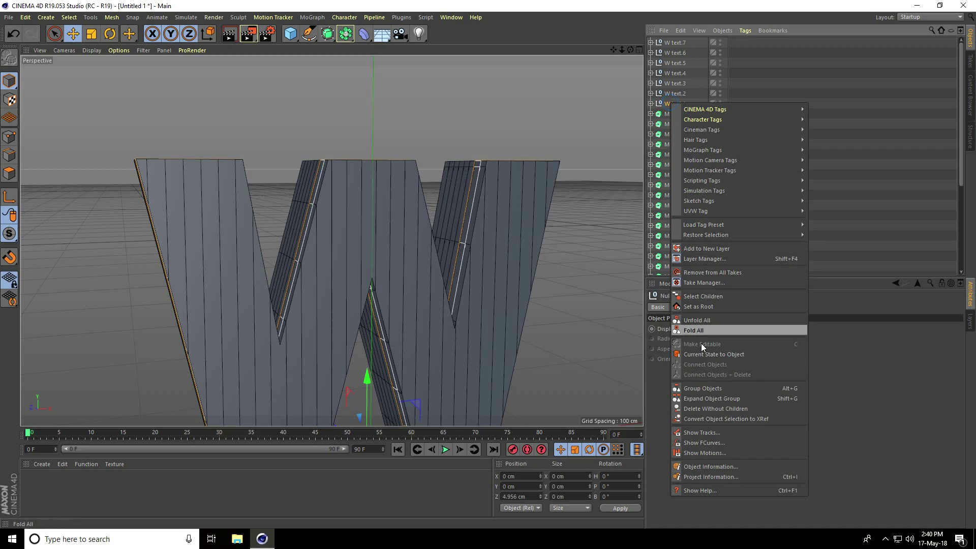
pyautogui.click(706, 409)
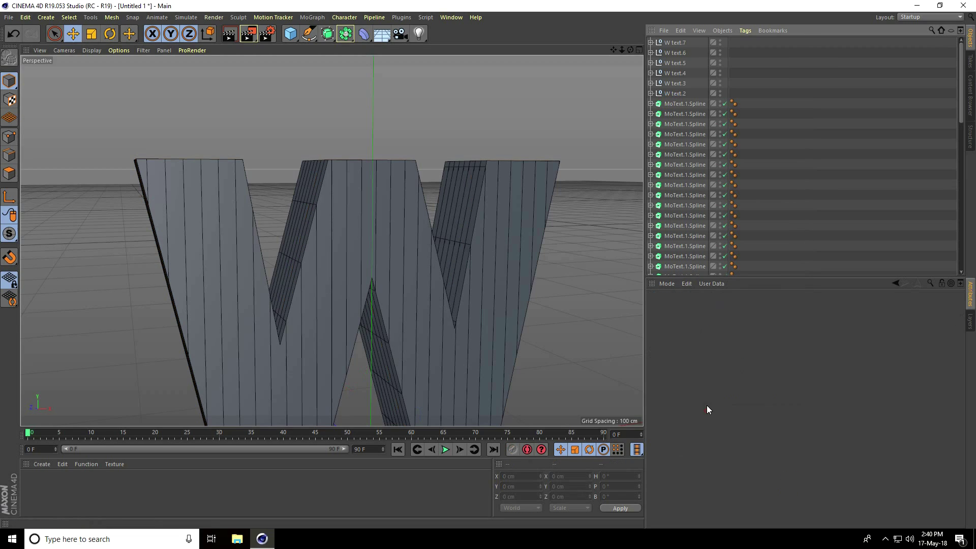
pyautogui.click(674, 94)
pyautogui.rightClick(673, 94)
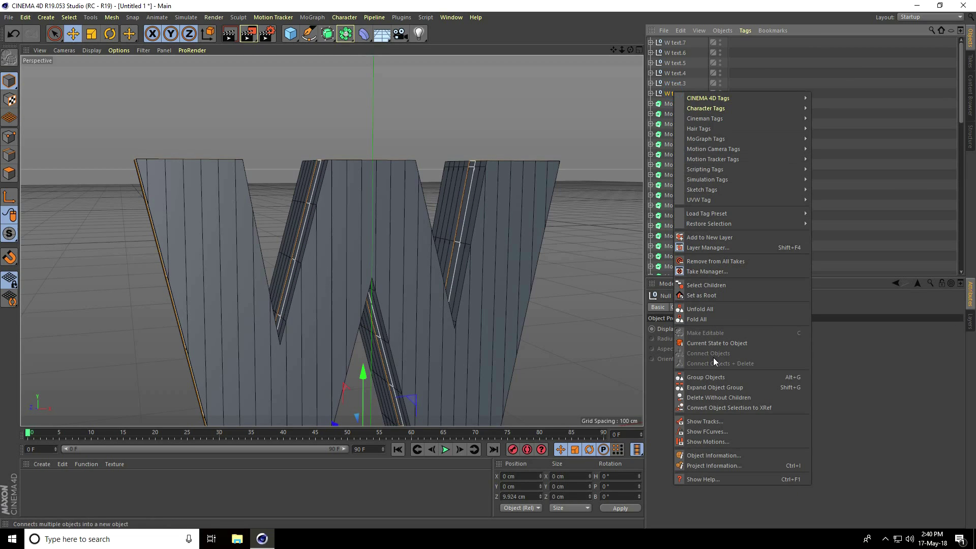
pyautogui.click(709, 394)
pyautogui.click(677, 83)
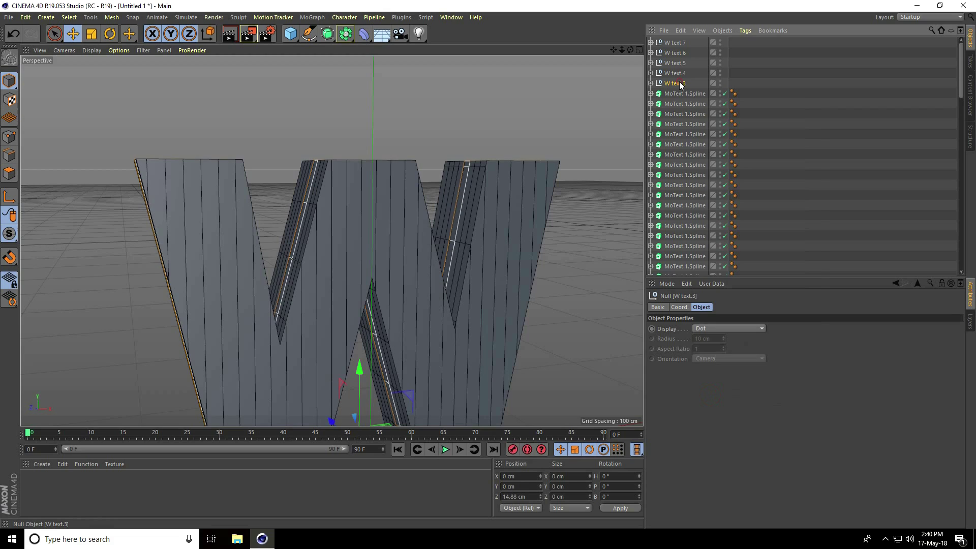
pyautogui.rightClick(679, 83)
pyautogui.click(721, 388)
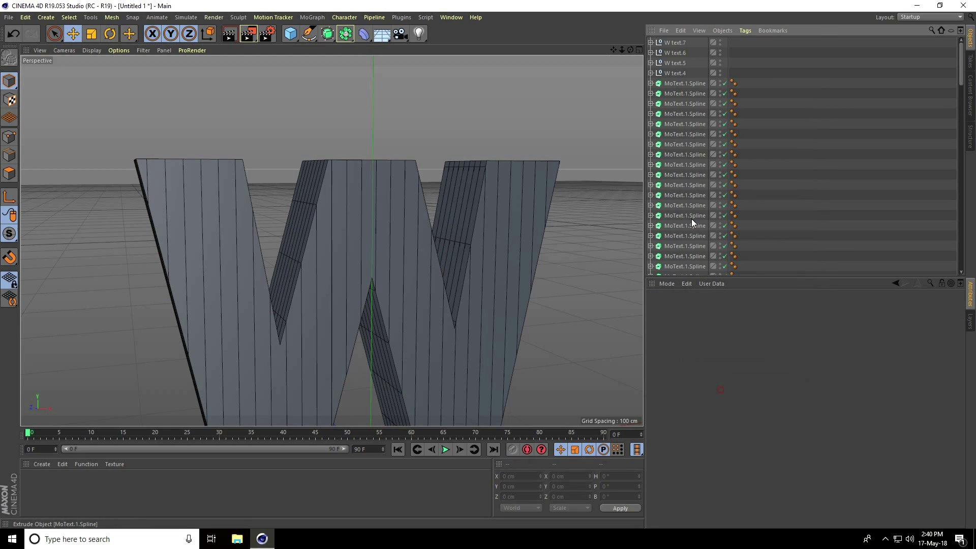
# Delete the W text.4 through W text.7 nulls without their children
pyautogui.click(675, 74)
pyautogui.rightClick(673, 73)
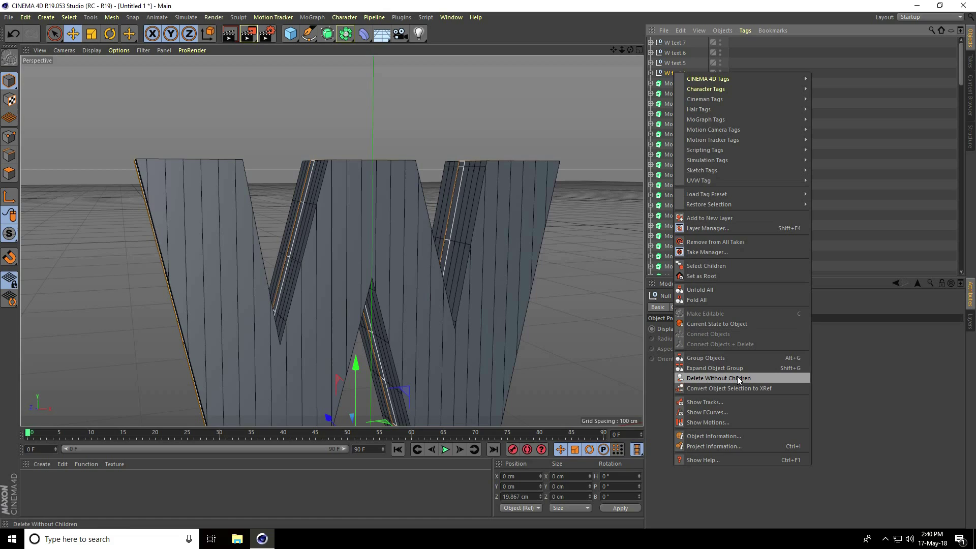
pyautogui.click(734, 379)
pyautogui.click(669, 64)
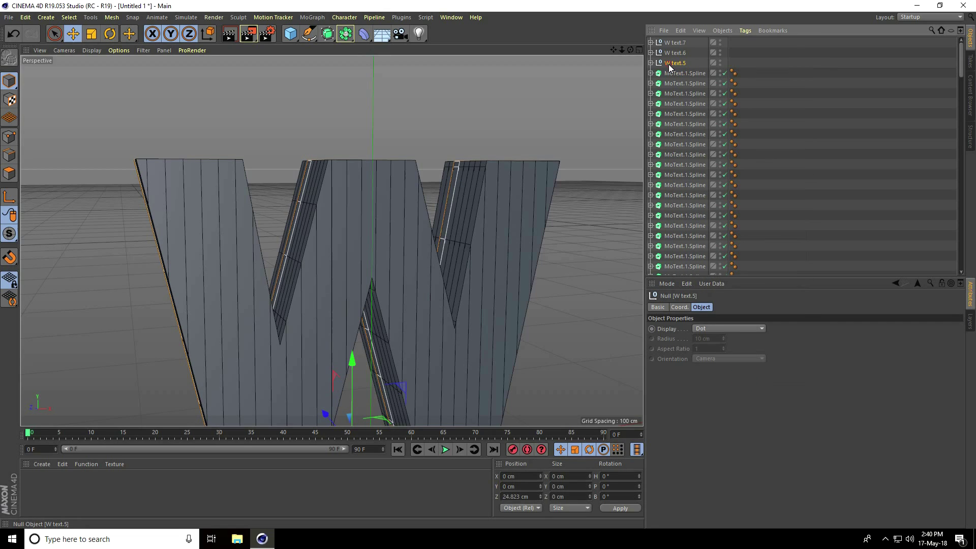
pyautogui.rightClick(669, 65)
pyautogui.click(704, 374)
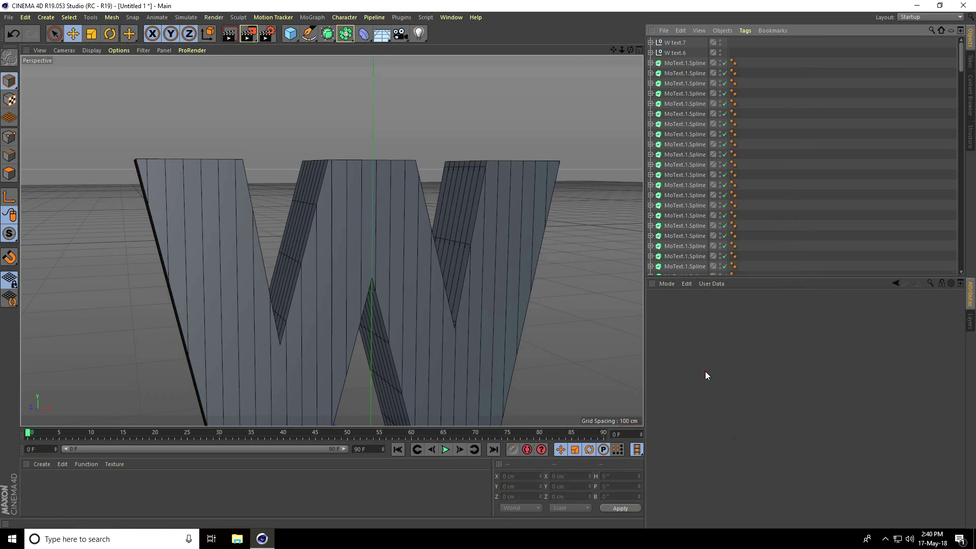
pyautogui.rightClick(669, 53)
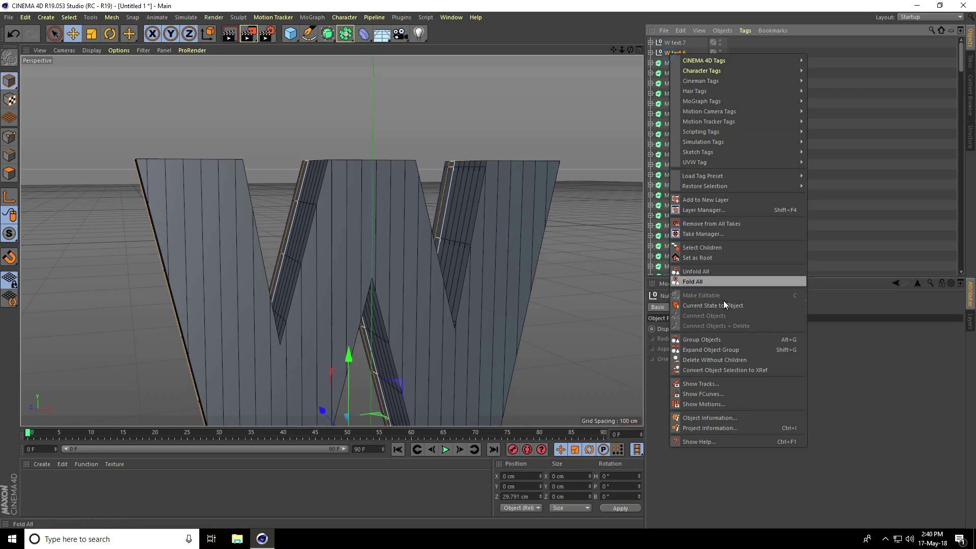
pyautogui.click(714, 360)
pyautogui.click(667, 44)
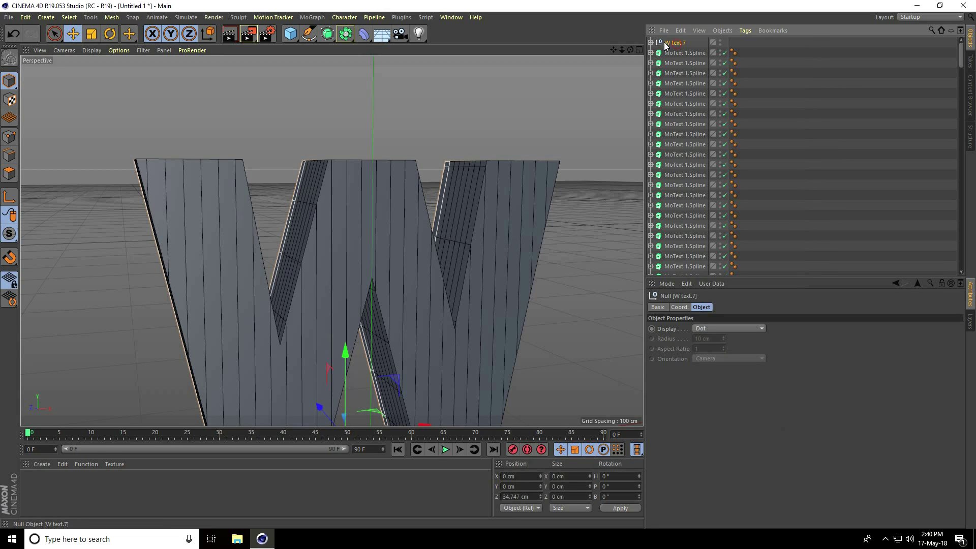
pyautogui.rightClick(666, 45)
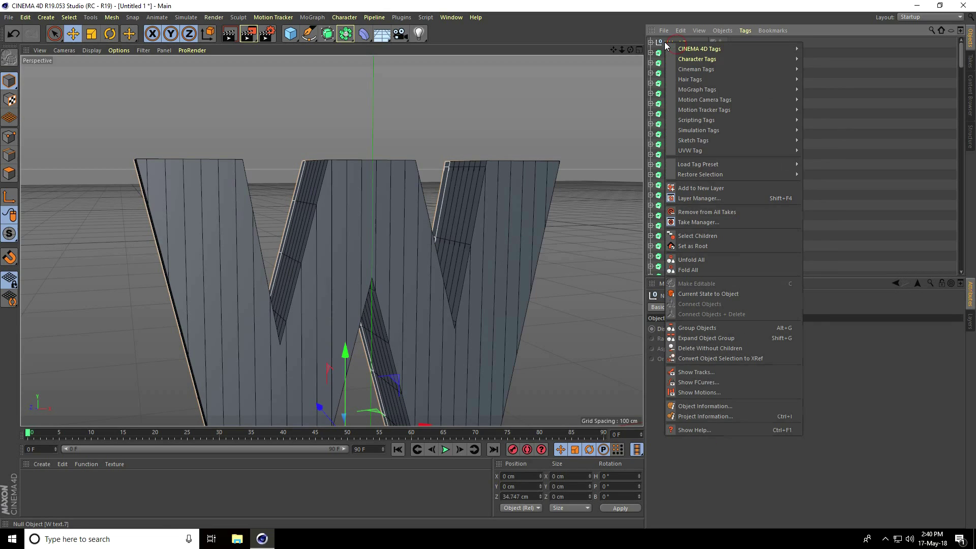
pyautogui.click(694, 349)
pyautogui.keyDown('alt'); pyautogui.moveTo(487, 216); pyautogui.dragTo(429, 162); pyautogui.keyUp('alt')
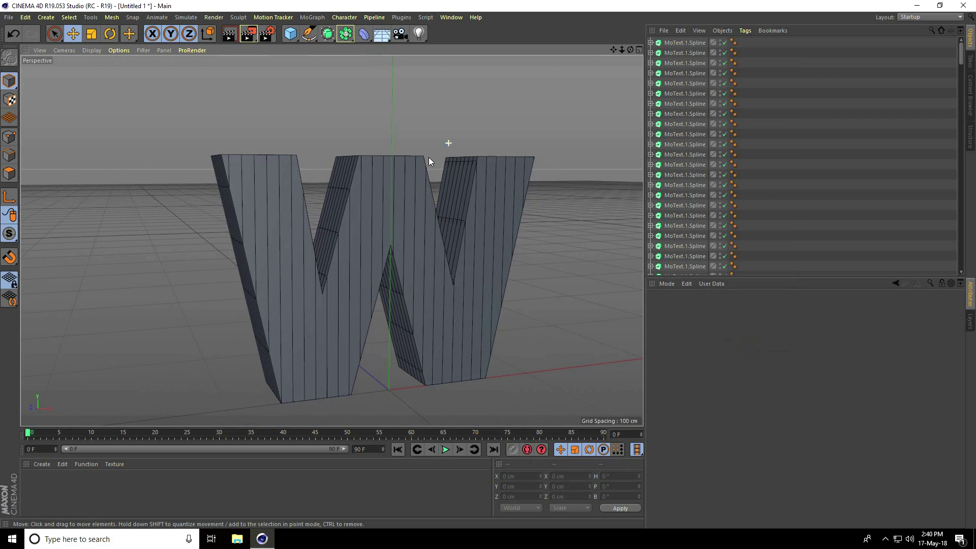
pyautogui.moveTo(960, 60)
pyautogui.mouseDown()
pyautogui.moveTo(962, 254)
pyautogui.moveTo(973, 183)
pyautogui.moveTo(964, 53)
pyautogui.mouseUp()
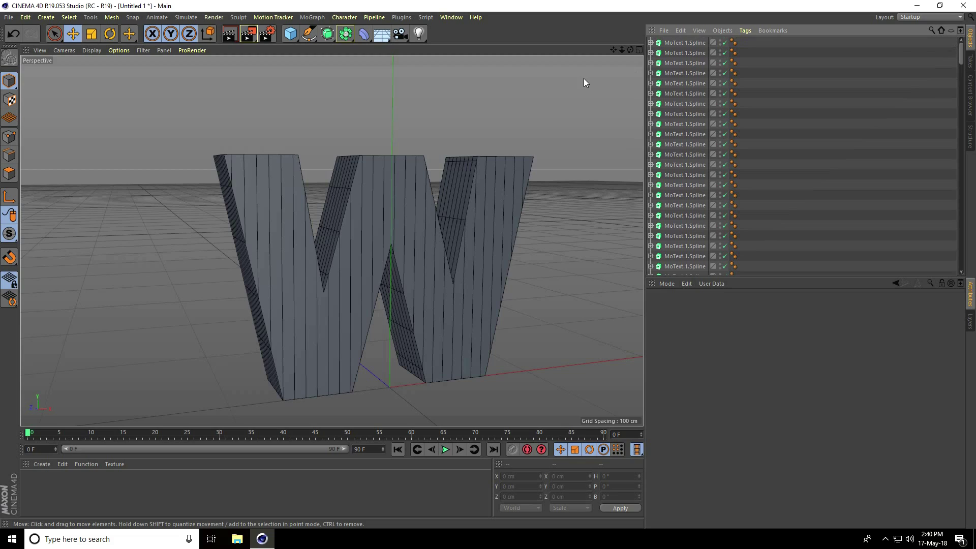
# Create a MoGraph Fracture and nest all 240 shift-selected MoText.1.Spline extrudes under it
pyautogui.click(304, 19)
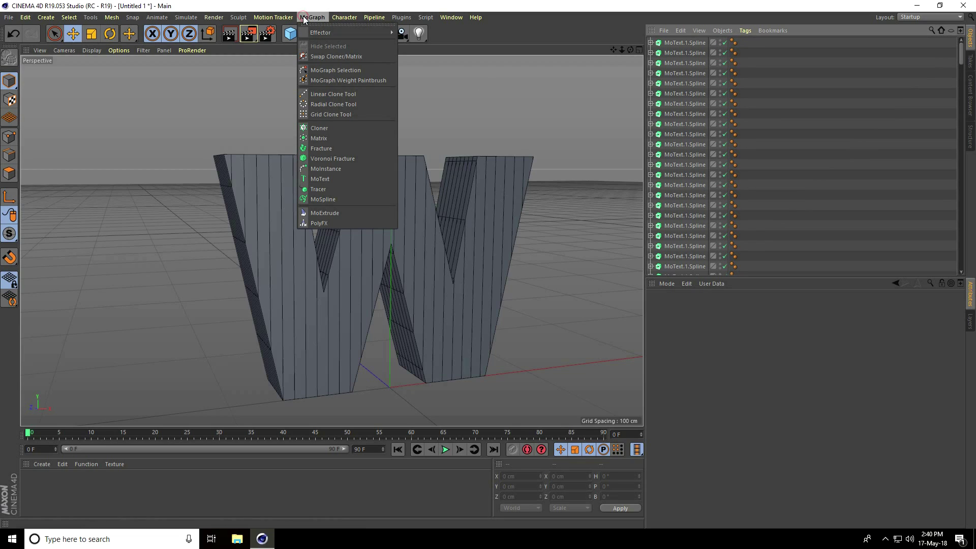
pyautogui.click(339, 147)
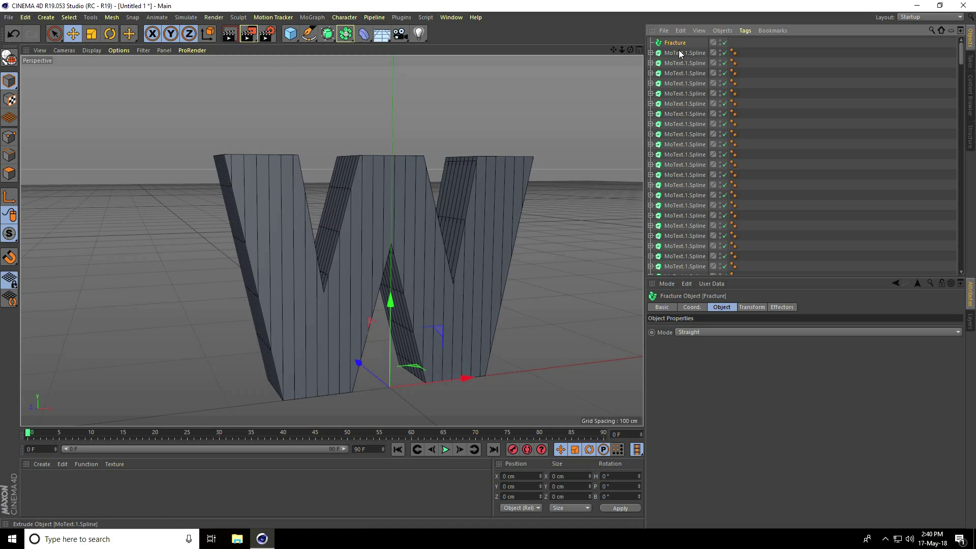
pyautogui.moveTo(762, 276); pyautogui.dragTo(752, 389)
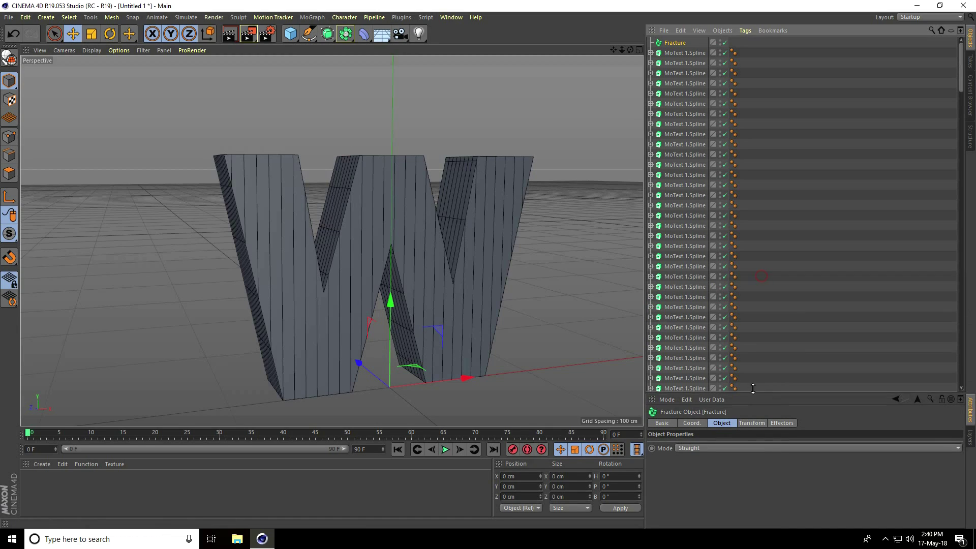
pyautogui.click(681, 53)
pyautogui.scroll(-15, 684, 236)
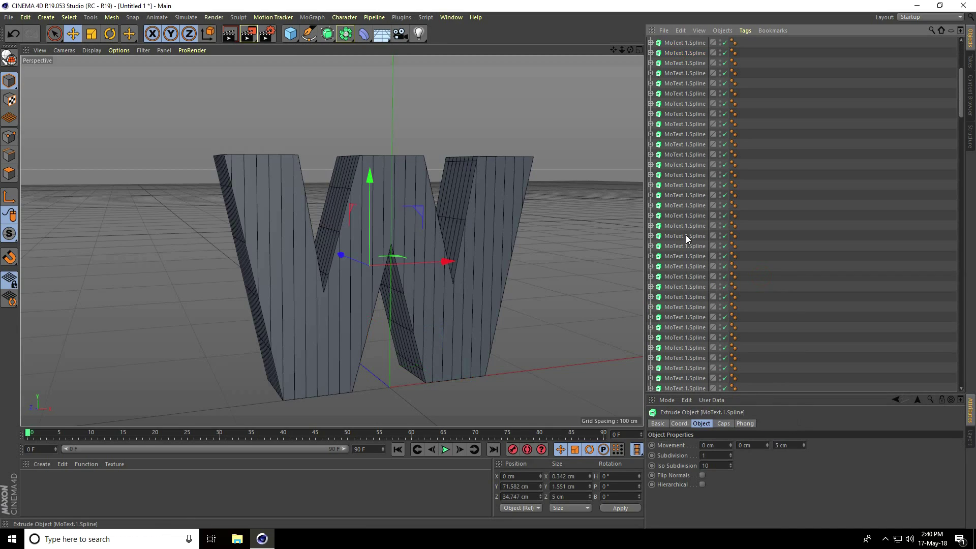
pyautogui.scroll(-3, 685, 235)
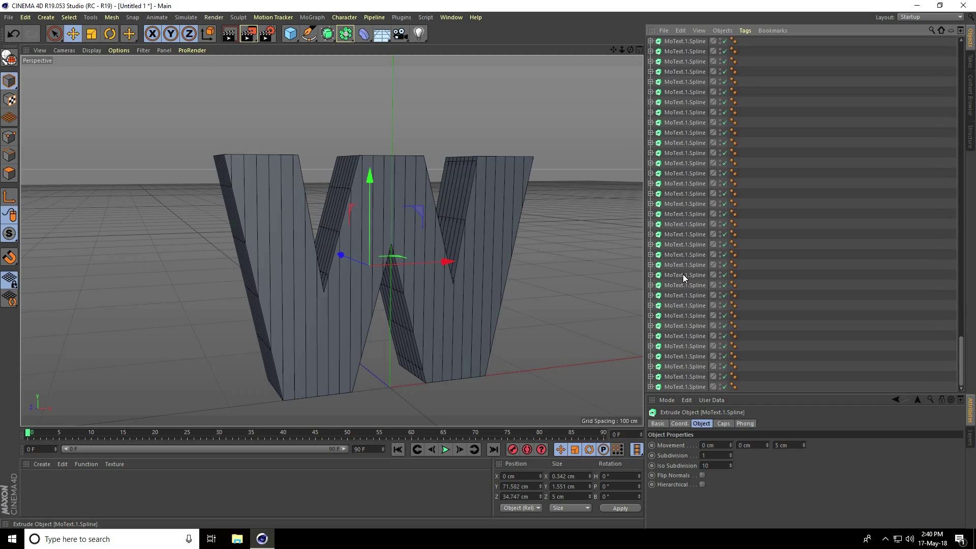
pyautogui.keyDown('shift'); pyautogui.click(685, 387); pyautogui.keyUp('shift')
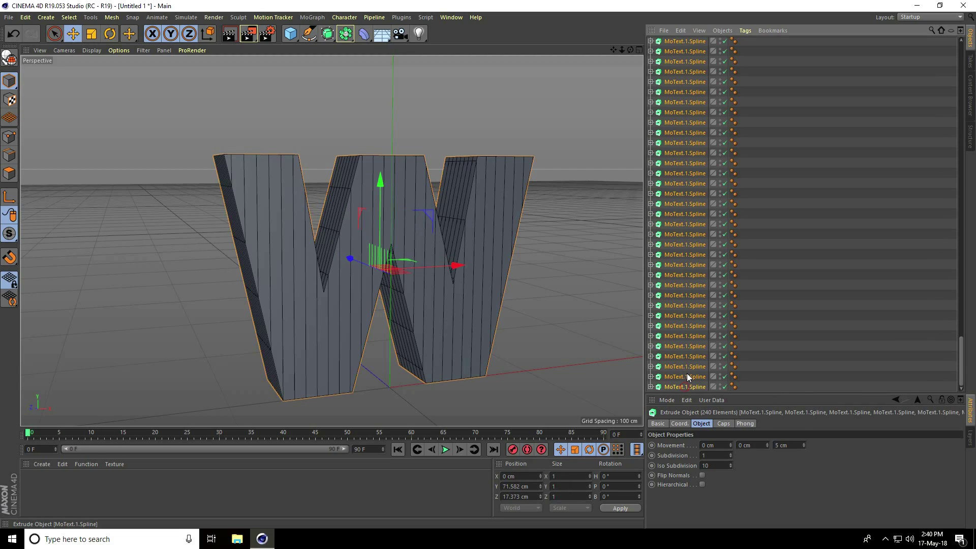
pyautogui.moveTo(961, 372); pyautogui.dragTo(966, 56)
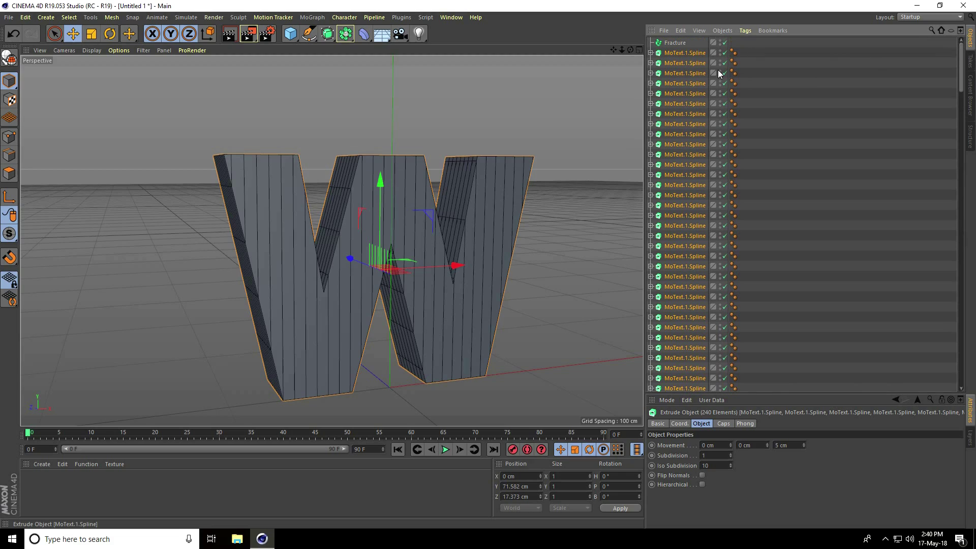
pyautogui.moveTo(675, 41); pyautogui.dragTo(674, 41)
pyautogui.click(651, 42)
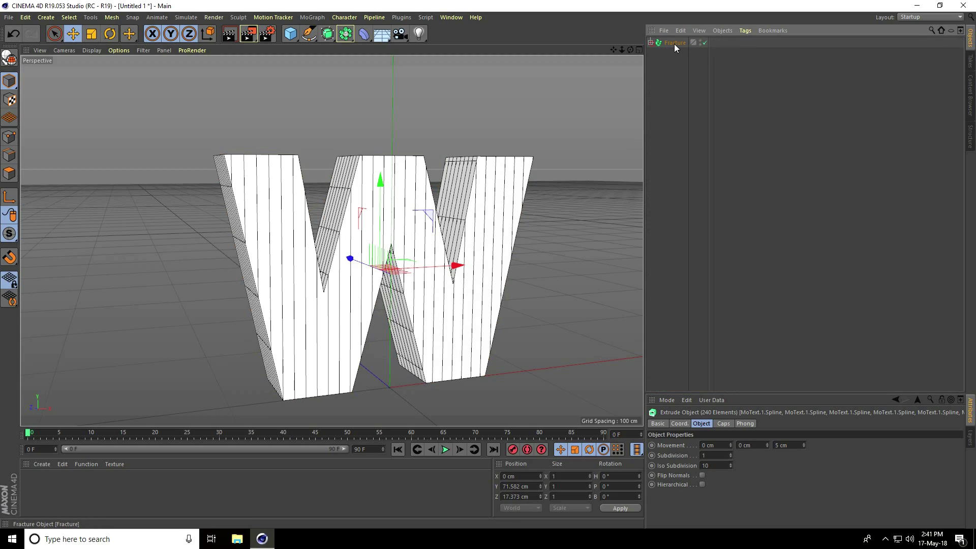
pyautogui.click(674, 42)
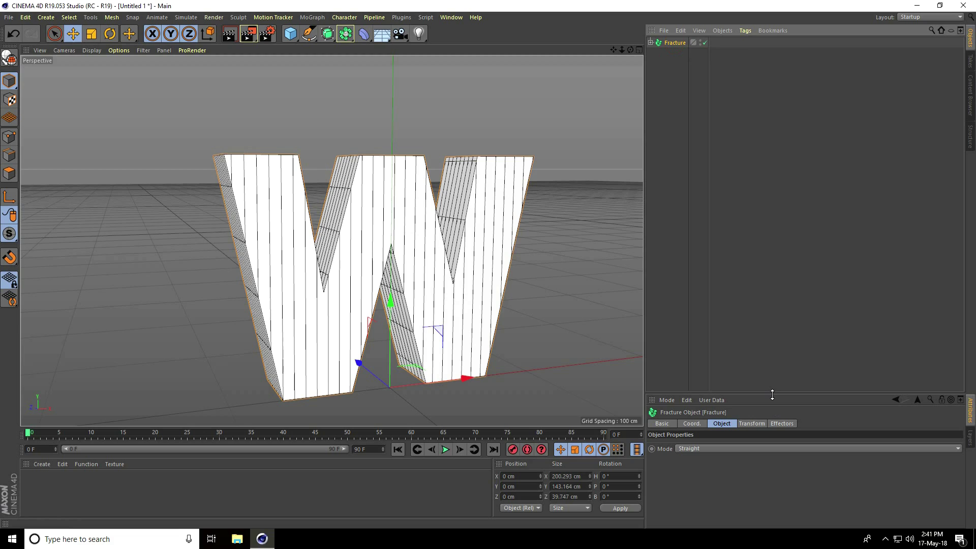
# Try a rotation on the Fracture's Transform settings, then undo it
pyautogui.moveTo(772, 395); pyautogui.dragTo(762, 275)
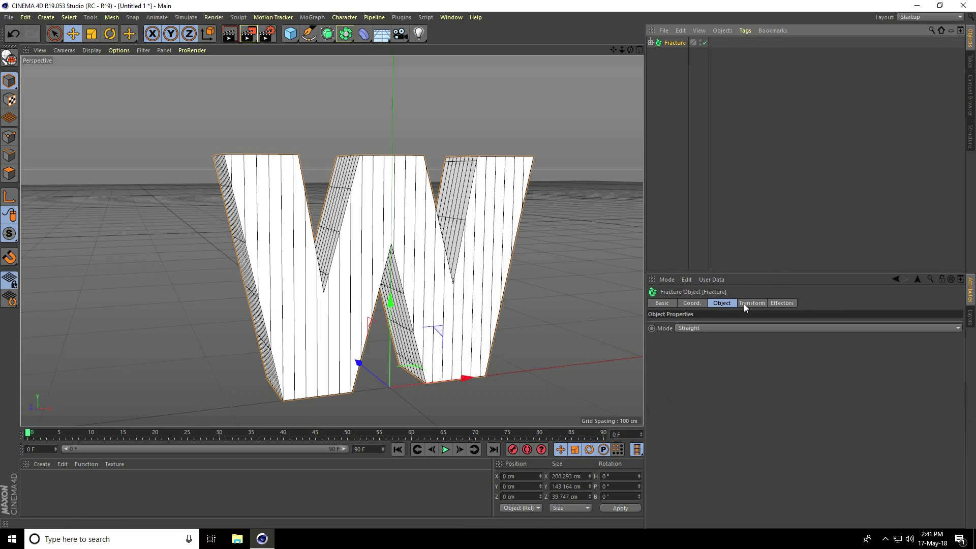
pyautogui.click(755, 306)
pyautogui.moveTo(818, 348); pyautogui.dragTo(821, 344)
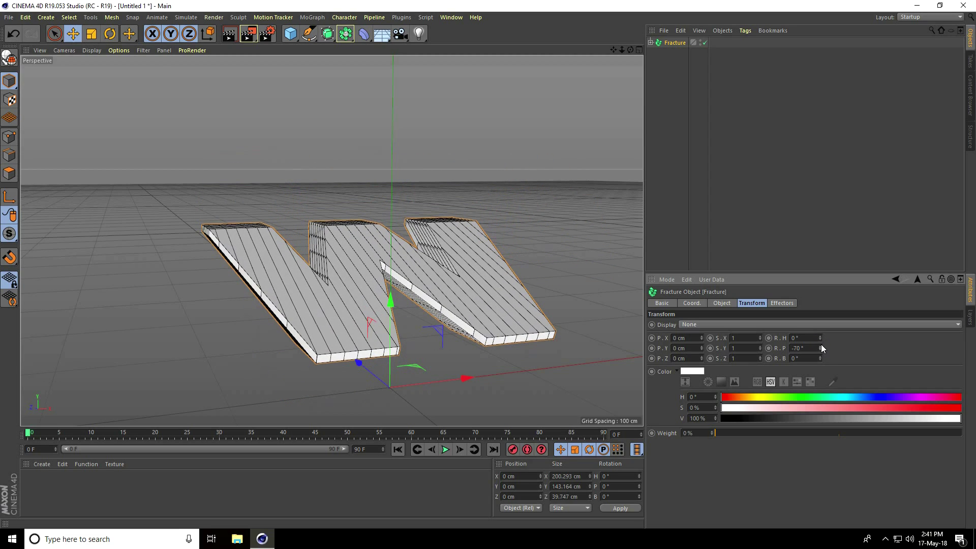
pyautogui.hotkey('ctrl', 'z')
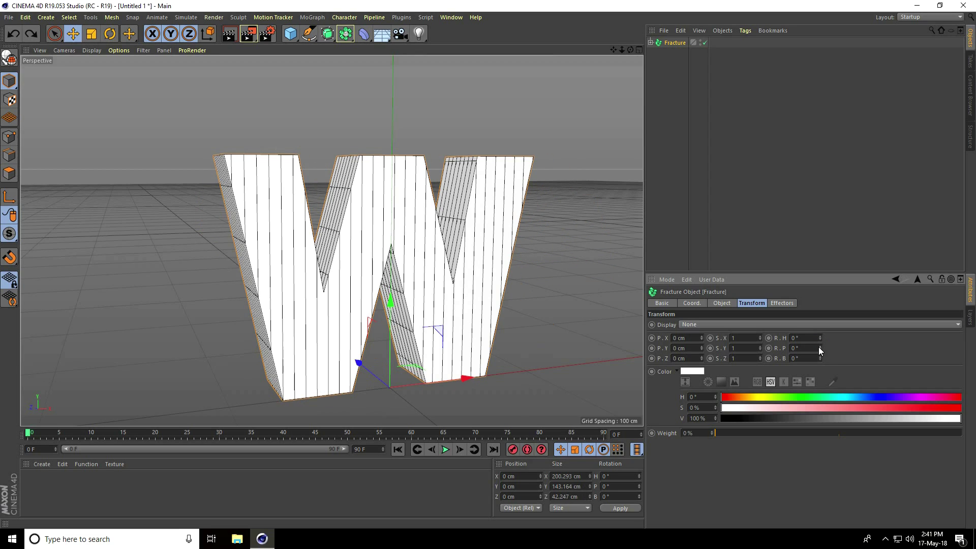
pyautogui.click(719, 307)
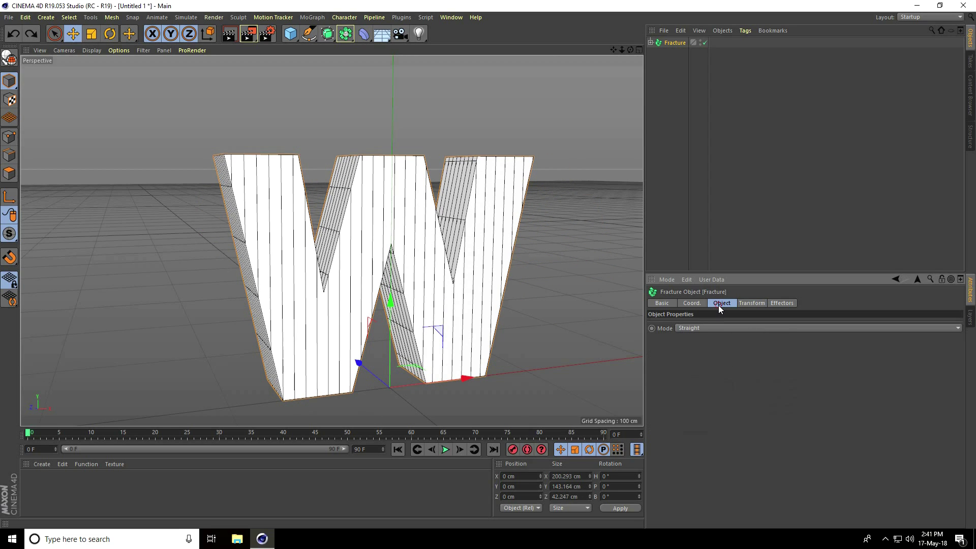
# Set the Fracture mode to Explode Segments & Connect, test-rotate the slices, and undo
pyautogui.click(696, 328)
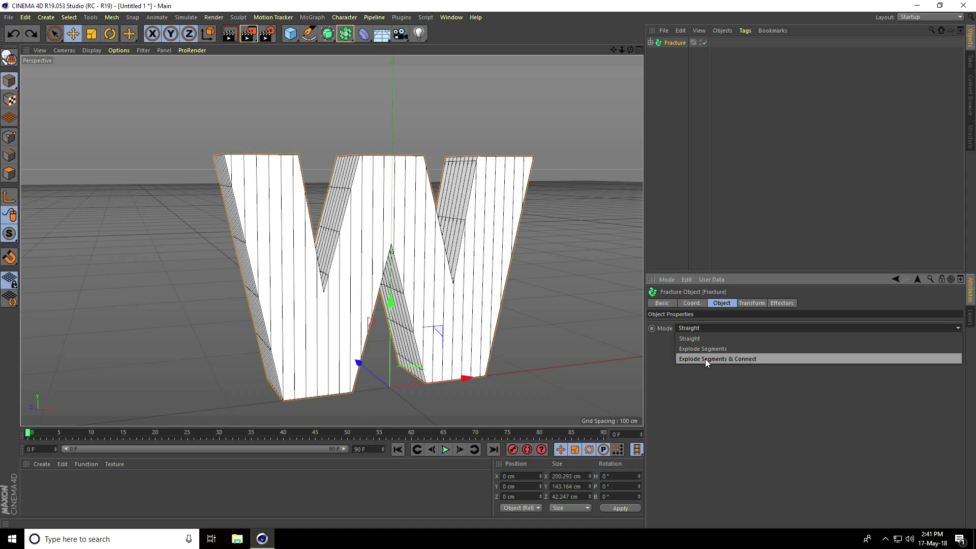
pyautogui.click(744, 360)
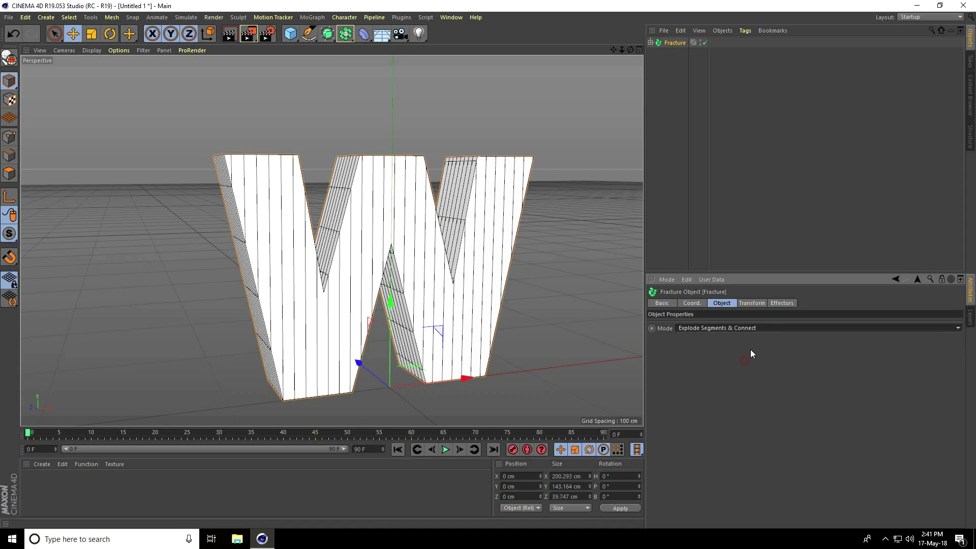
pyautogui.click(749, 303)
pyautogui.moveTo(818, 345); pyautogui.dragTo(819, 358)
pyautogui.hotkey('ctrl', 'z')
pyautogui.hotkey('ctrl', 'z')
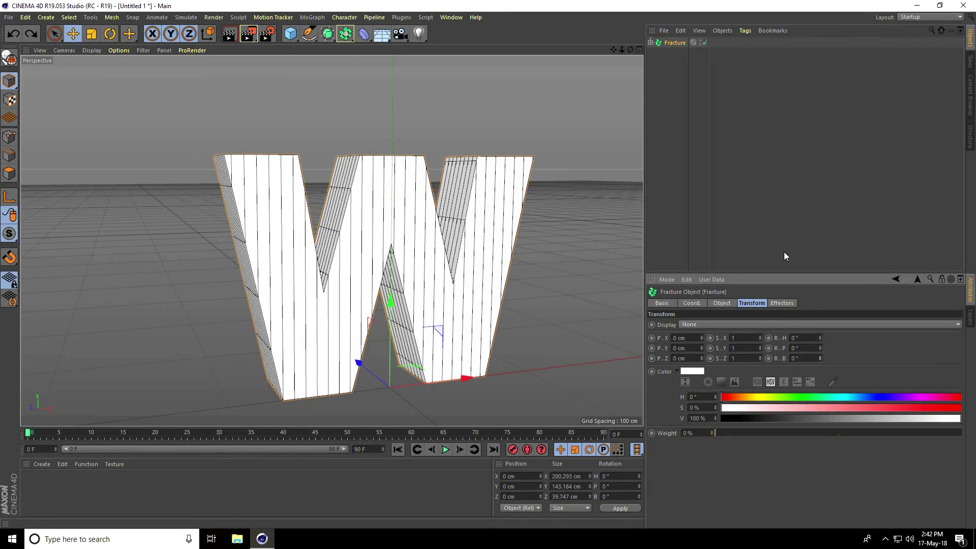
pyautogui.click(673, 44)
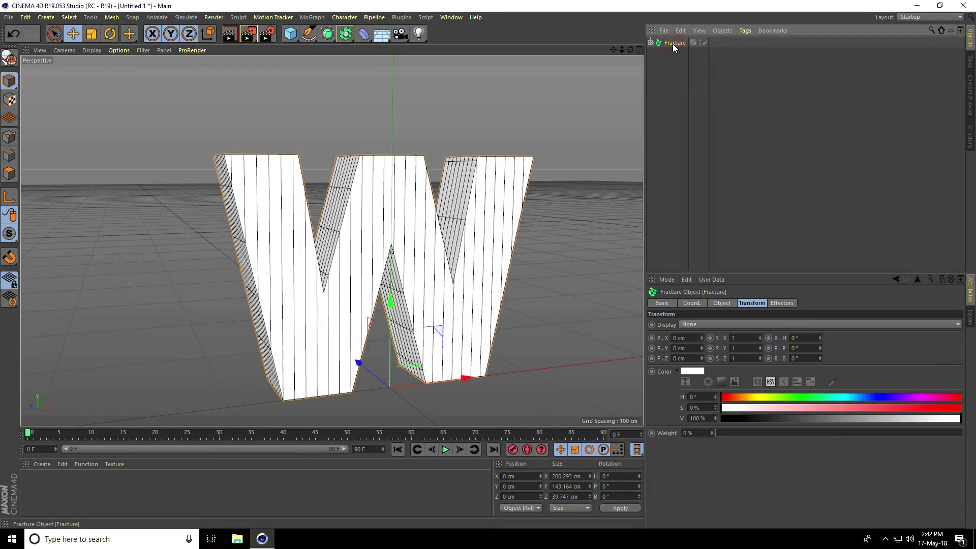
# Add a Plain effector and set its falloff shape to Sphere
pyautogui.click(312, 18)
pyautogui.moveTo(315, 34)
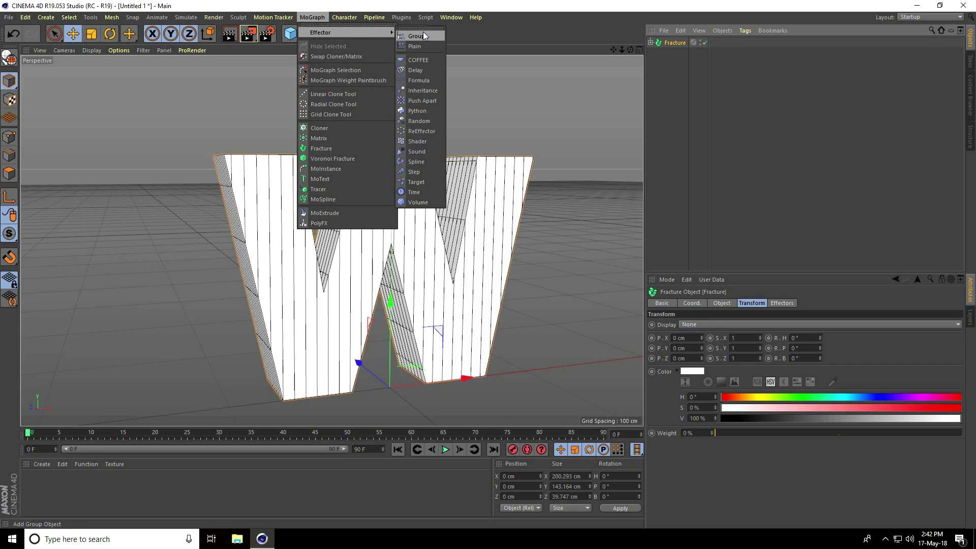
pyautogui.click(425, 47)
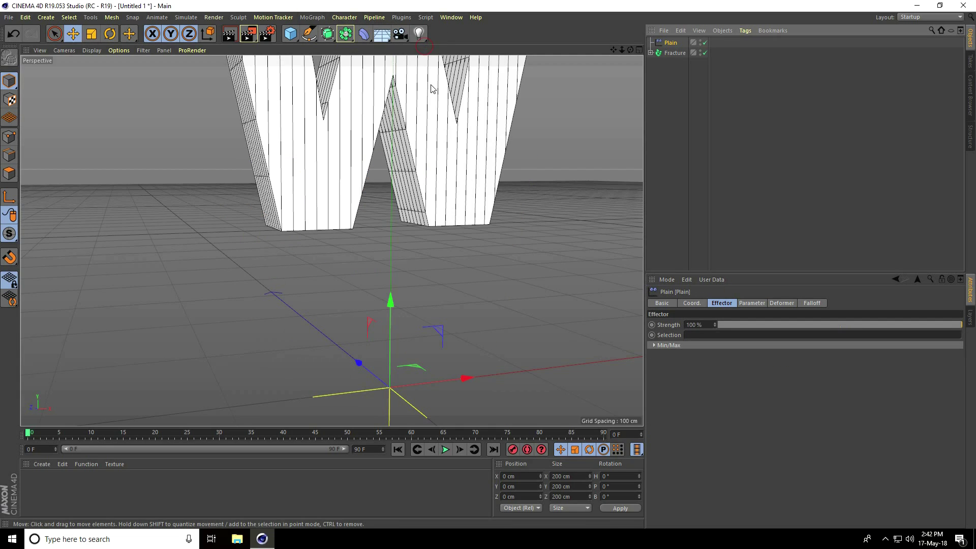
pyautogui.click(813, 302)
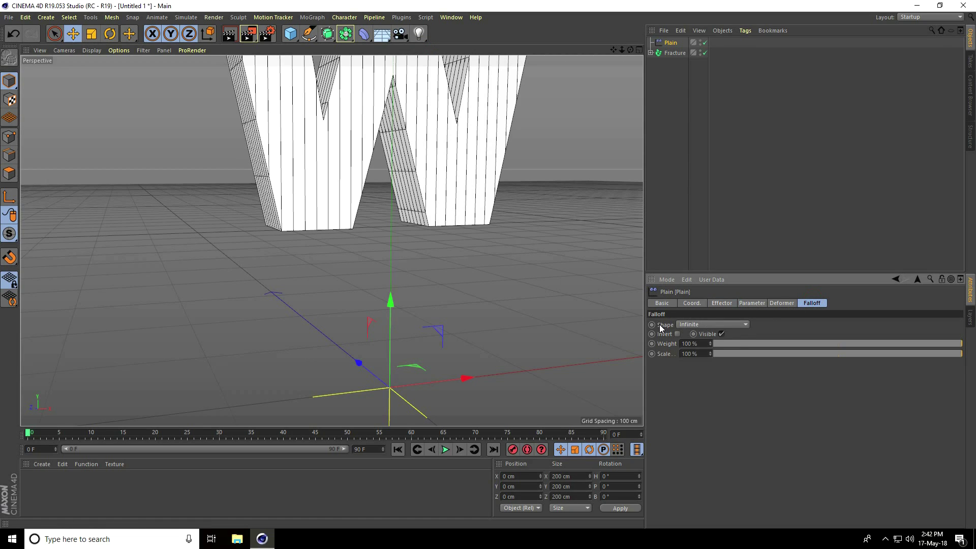
pyautogui.click(696, 324)
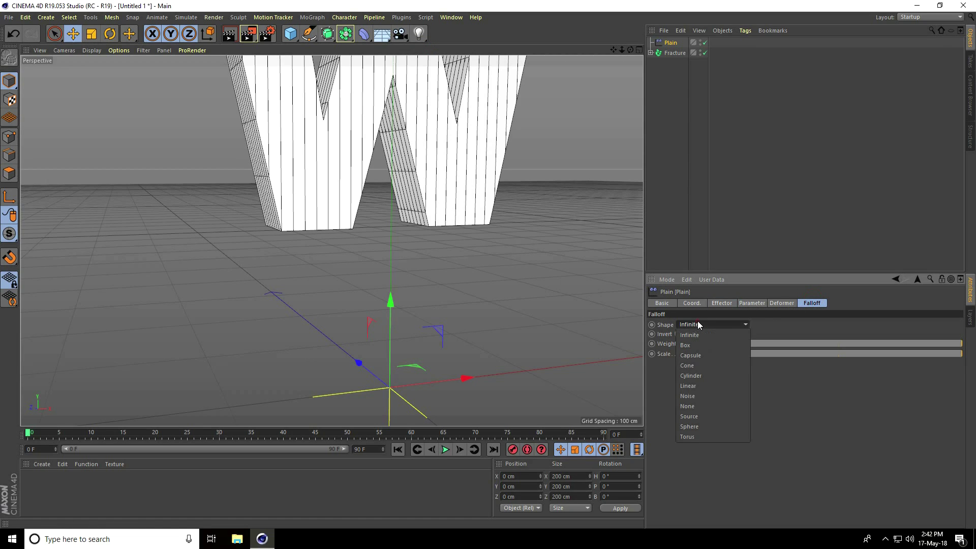
pyautogui.click(707, 426)
# Extend the animation end frame to 350 and scale the falloff to 150%
pyautogui.scroll(-3, 431, 259)
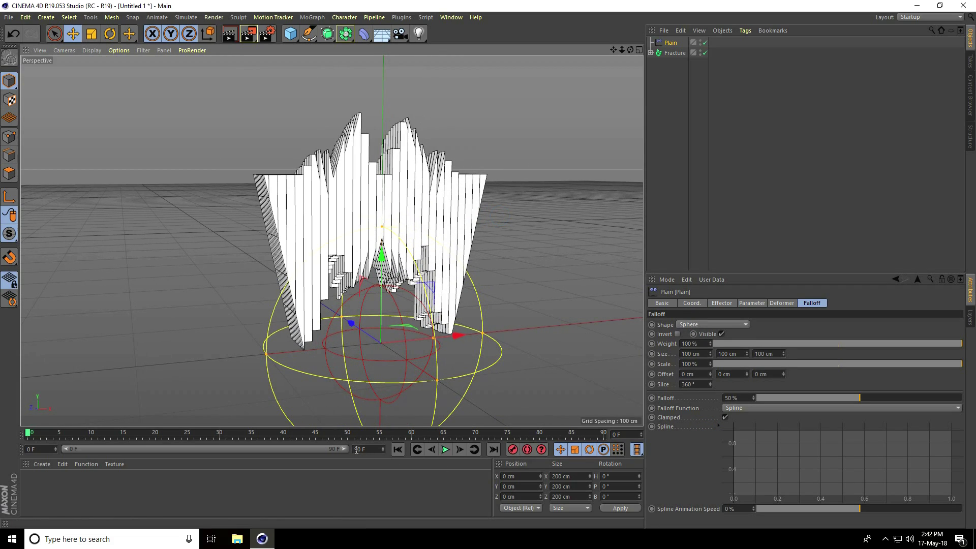
pyautogui.click(379, 450)
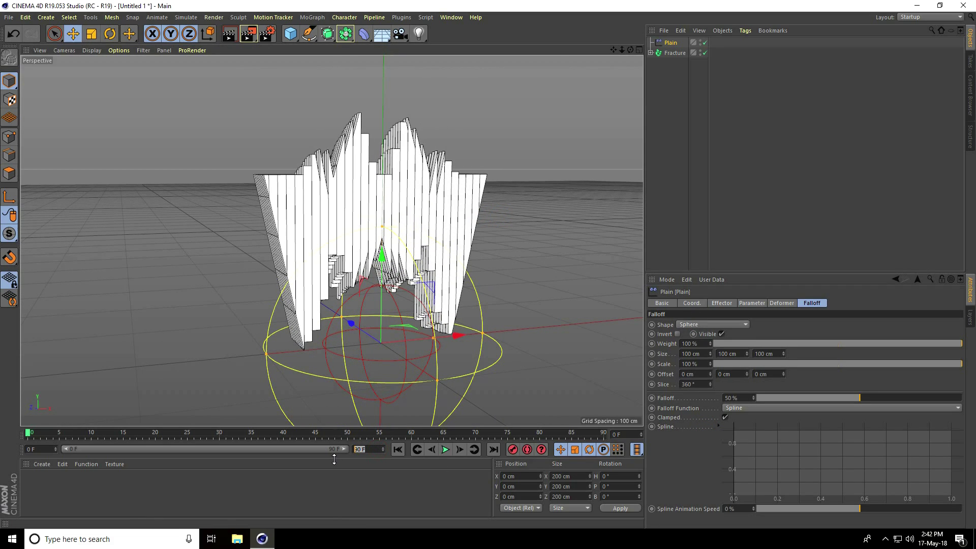
pyautogui.write('350')
pyautogui.press('Return')
pyautogui.moveTo(149, 451); pyautogui.dragTo(367, 455)
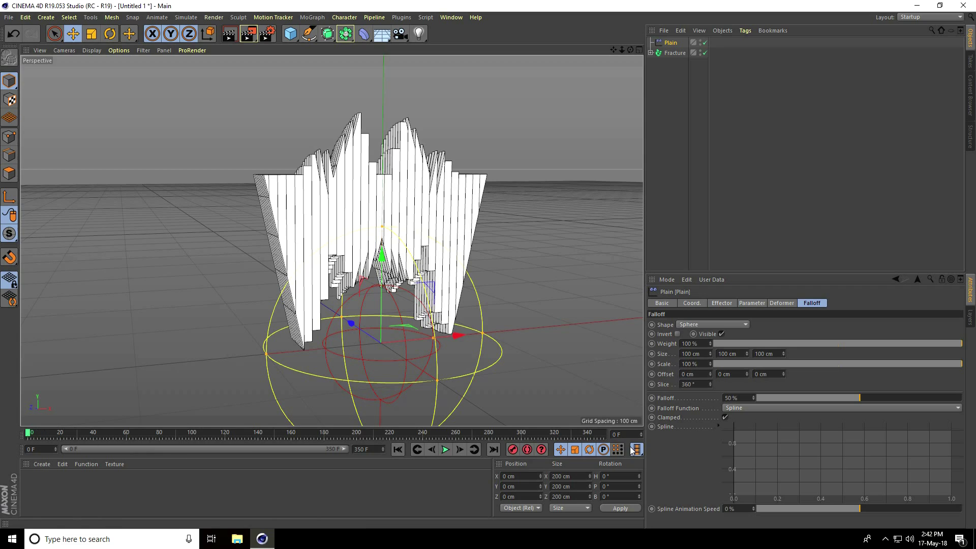
pyautogui.moveTo(709, 361); pyautogui.dragTo(709, 361)
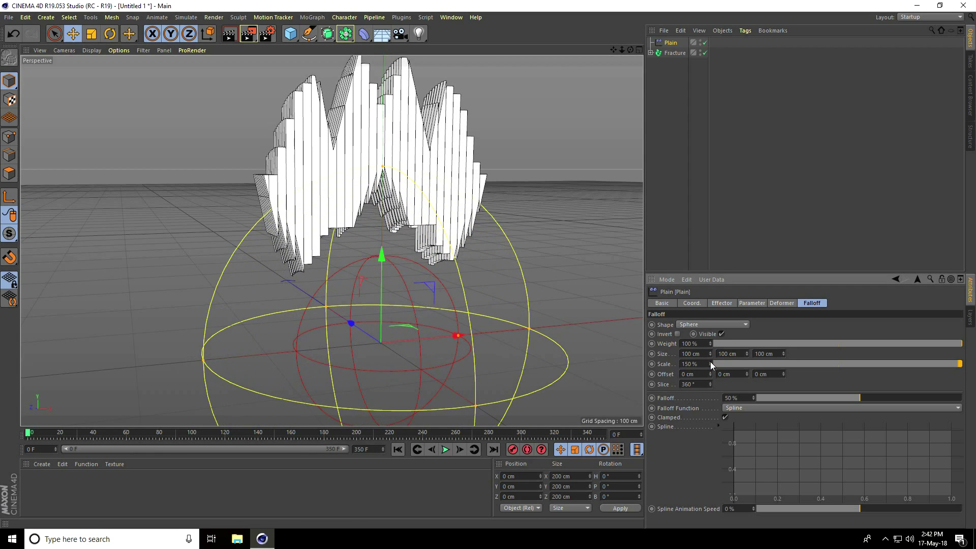
# Keyframe the falloff scale at 150% on frame 0 and 0% on frame 200
pyautogui.rightClick(651, 364)
pyautogui.moveTo(669, 348)
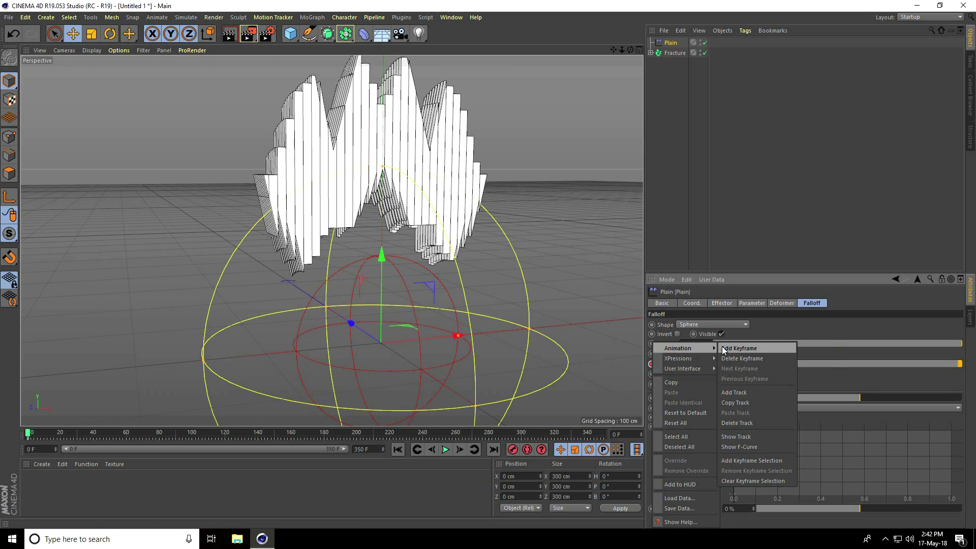
pyautogui.click(749, 348)
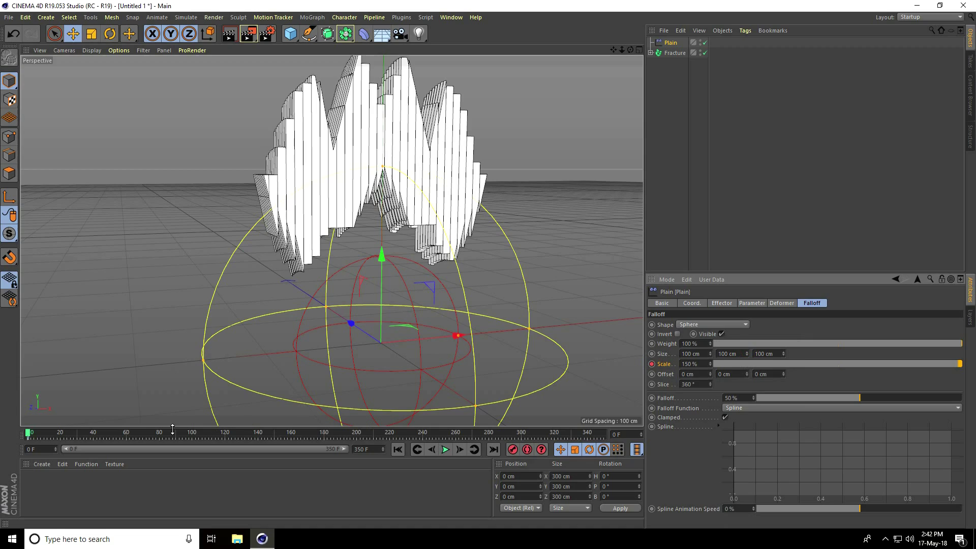
pyautogui.moveTo(31, 433); pyautogui.dragTo(357, 451)
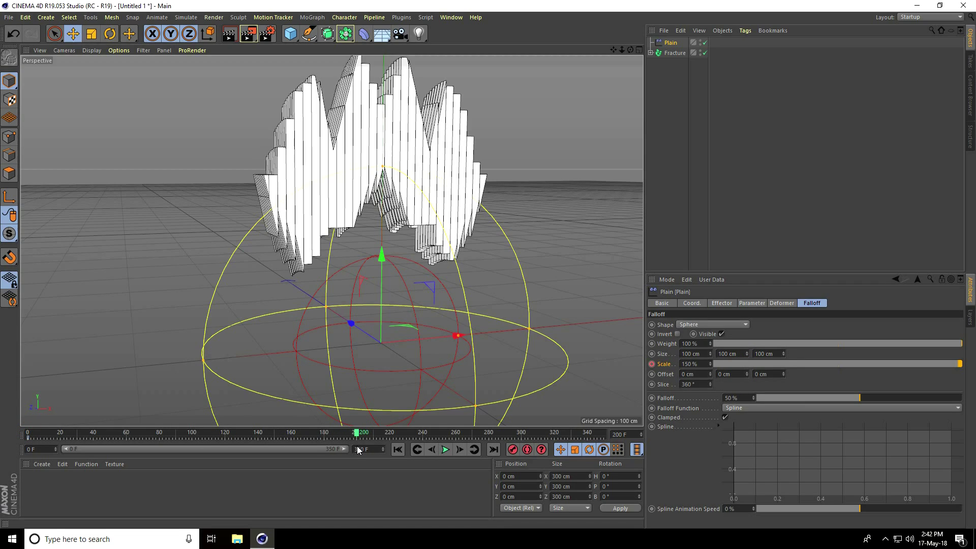
pyautogui.click(721, 364)
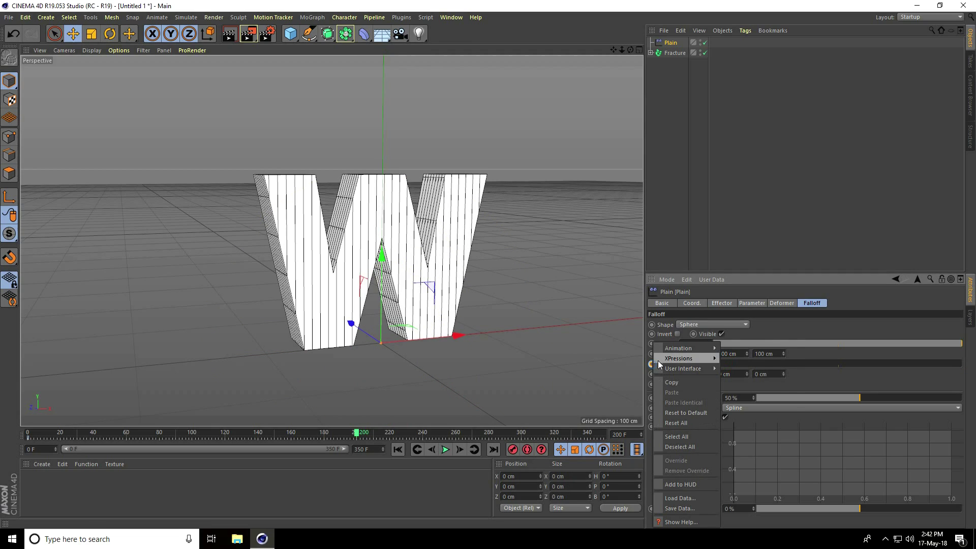
pyautogui.rightClick(662, 364)
pyautogui.click(744, 346)
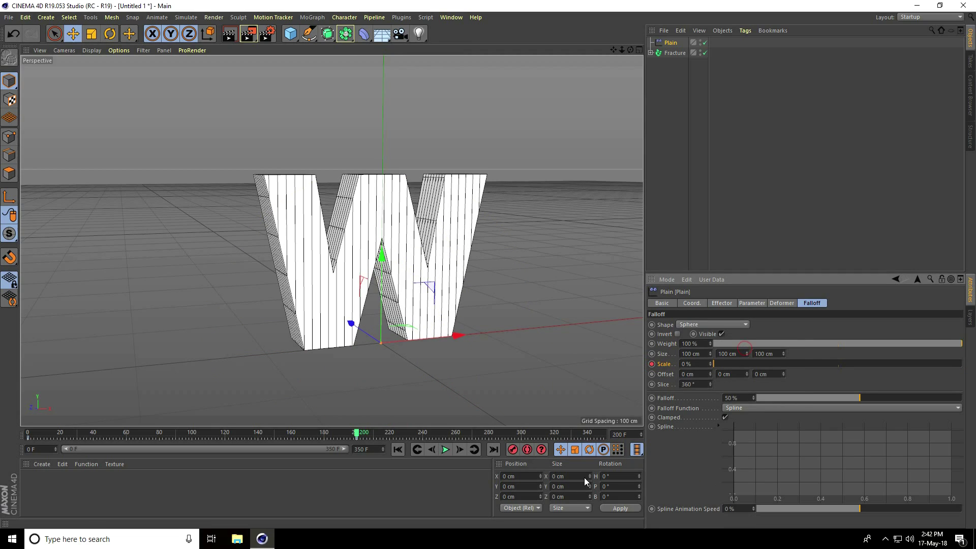
# Keyframe 0% at frame 250 and 150% at frame 350, then preview playback
pyautogui.moveTo(357, 433); pyautogui.dragTo(392, 439)
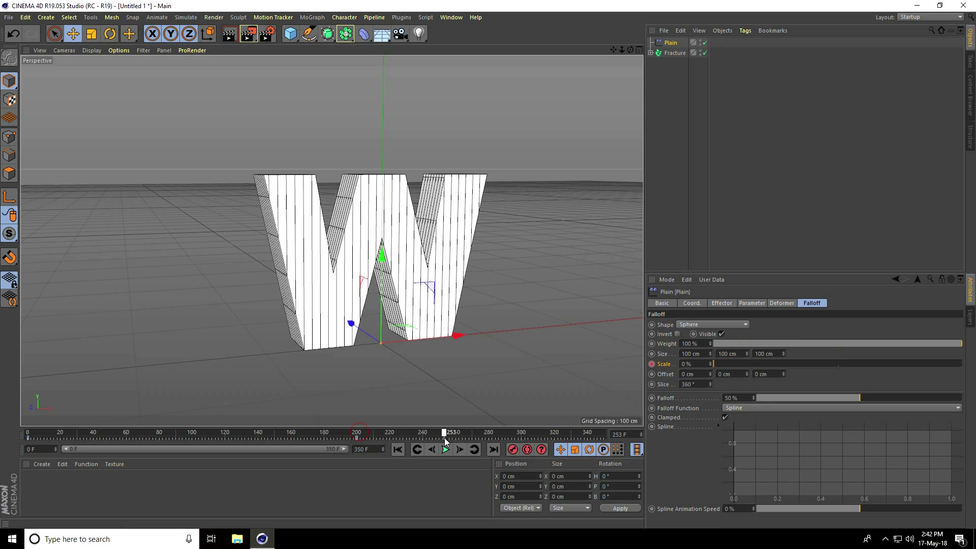
pyautogui.click(652, 364)
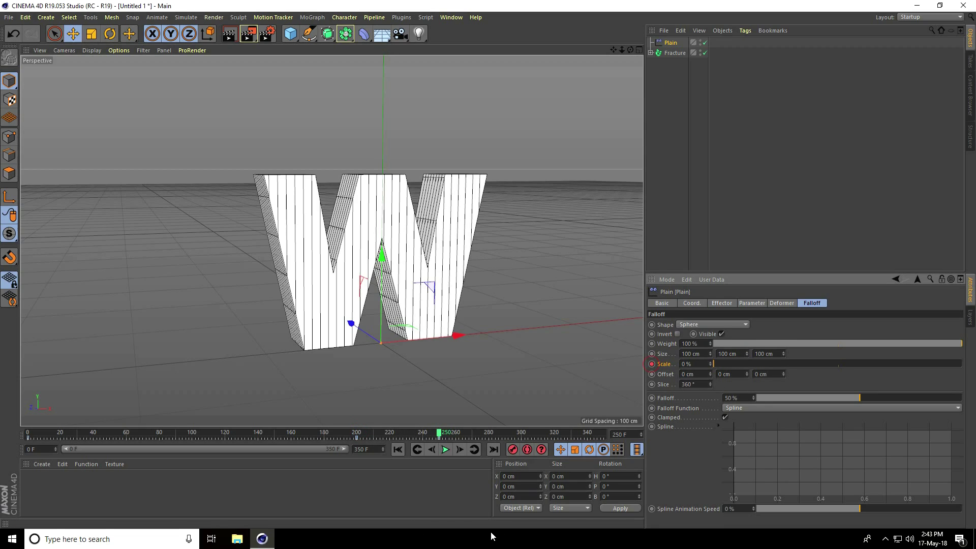
pyautogui.moveTo(440, 436); pyautogui.dragTo(630, 438)
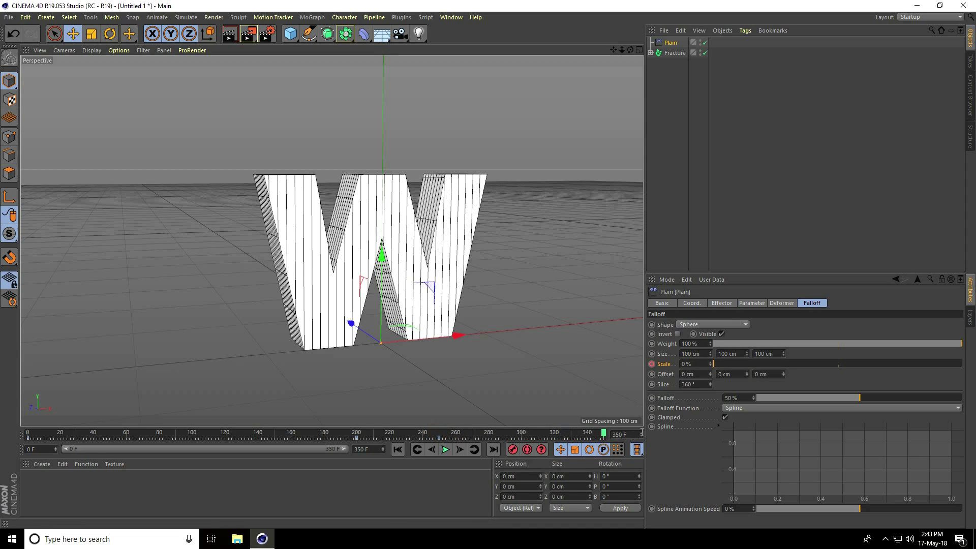
pyautogui.moveTo(721, 363); pyautogui.dragTo(971, 369)
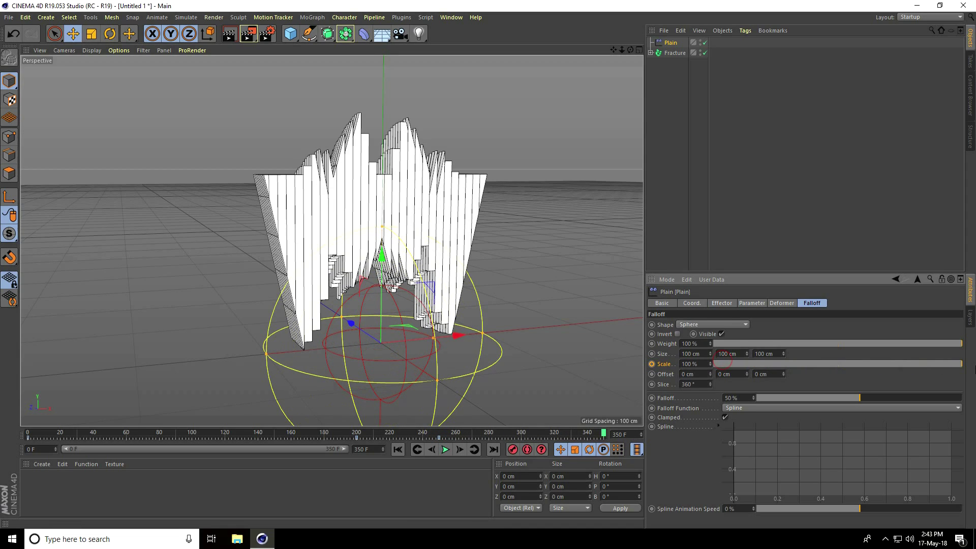
pyautogui.moveTo(711, 362); pyautogui.dragTo(711, 360)
pyautogui.click(710, 366)
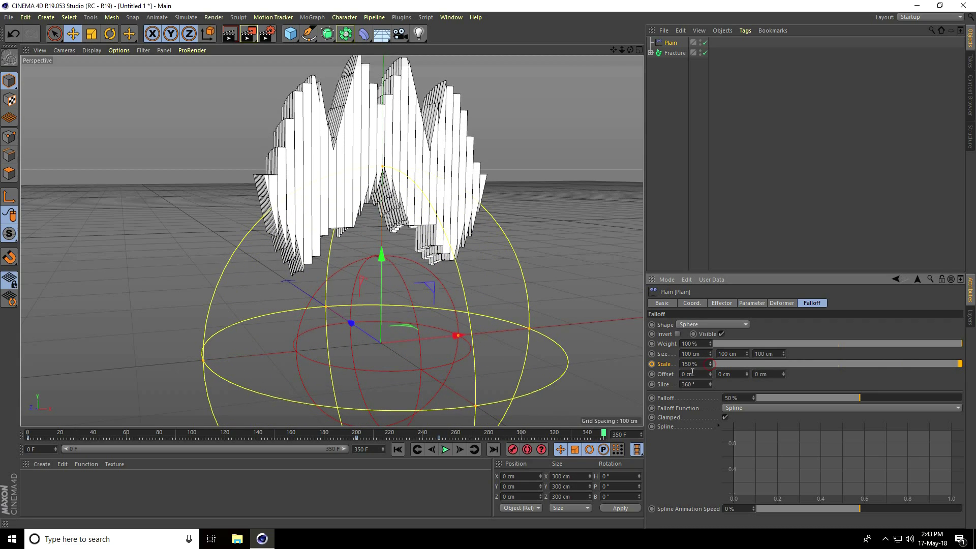
pyautogui.click(397, 450)
pyautogui.click(445, 449)
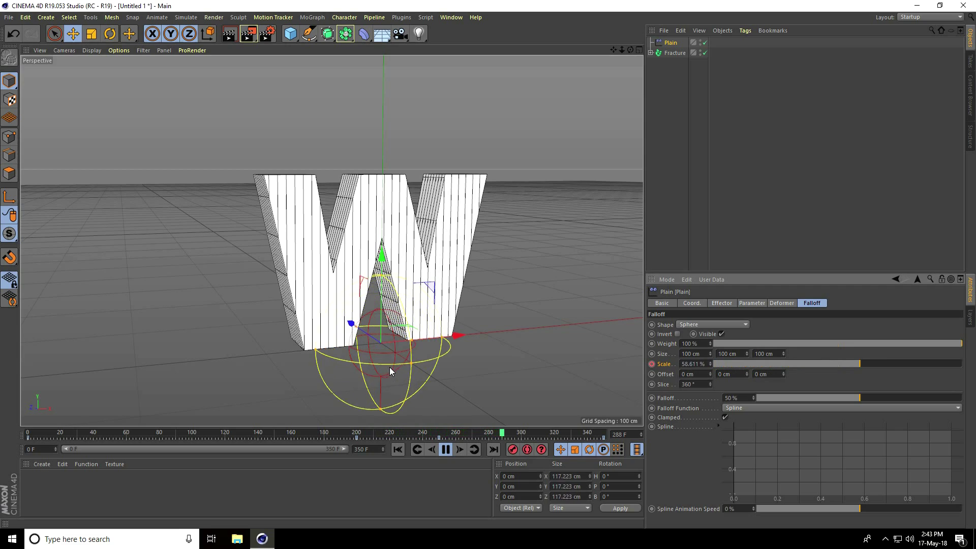
pyautogui.click(445, 449)
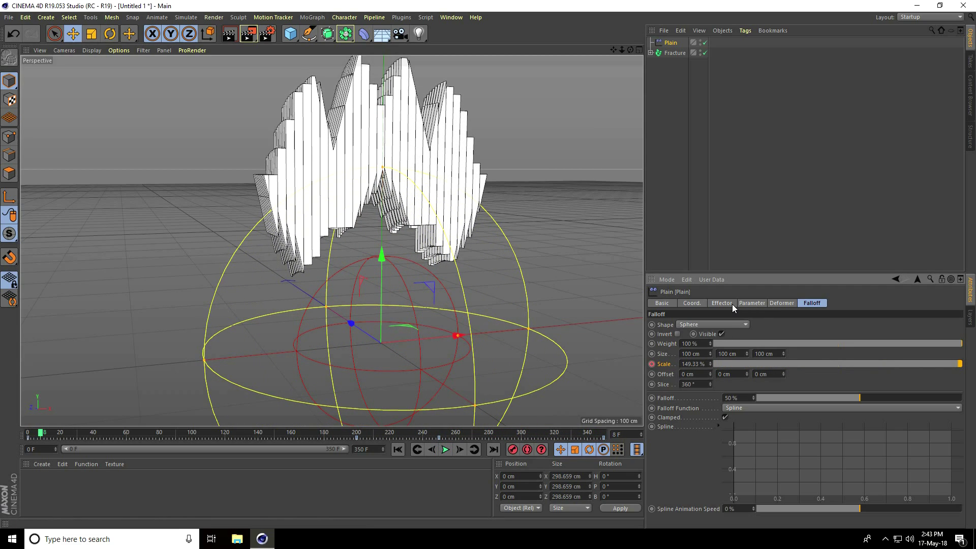
# Keyframe the Plain effector's P.Y at -500 cm on frame 0 and briefly preview playback
pyautogui.click(753, 303)
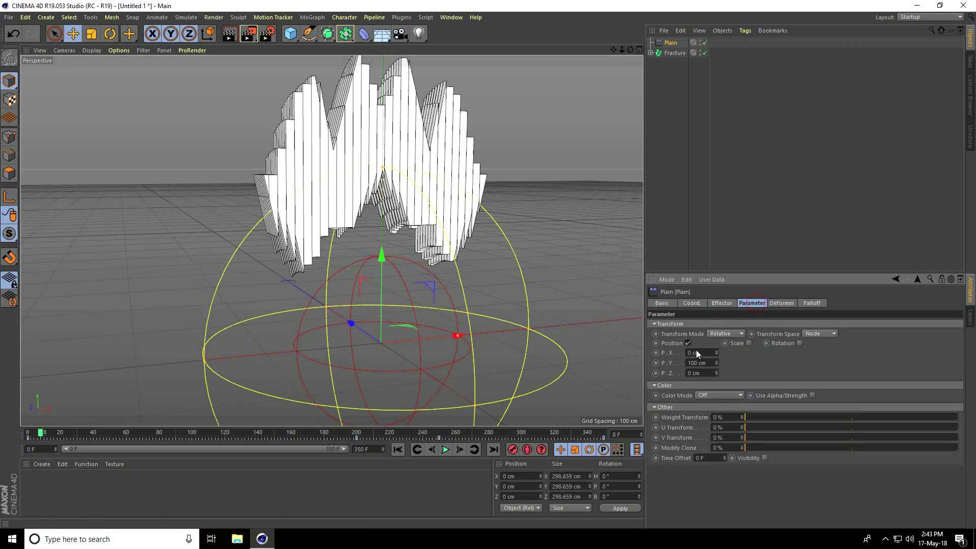
pyautogui.click(397, 449)
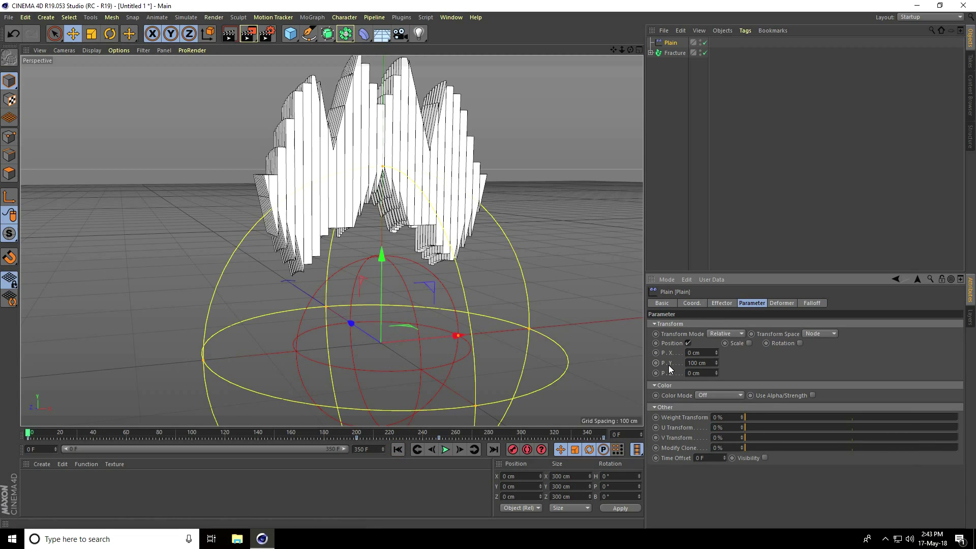
pyautogui.moveTo(707, 363); pyautogui.dragTo(682, 365)
pyautogui.press('Return')
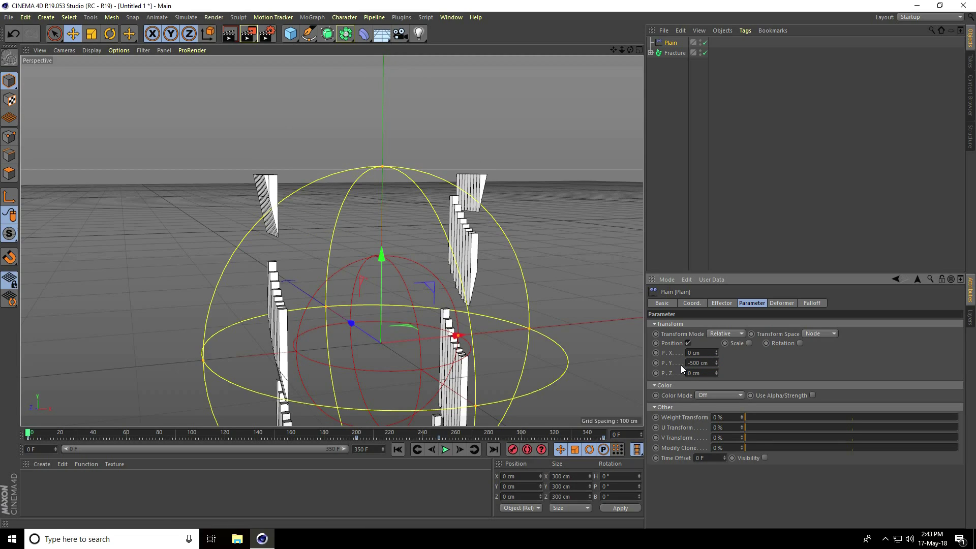
pyautogui.keyDown('ctrl'); pyautogui.click(656, 363); pyautogui.keyUp('ctrl')
pyautogui.click(446, 449)
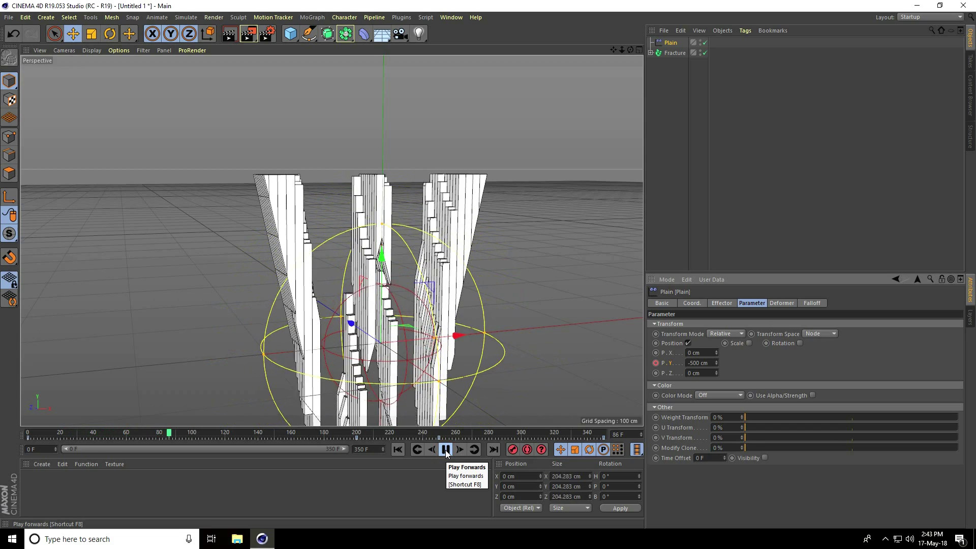
pyautogui.click(445, 450)
# Keyframe the Plain effector's P.Y at 0 cm on frames 200 and 250
pyautogui.click(357, 436)
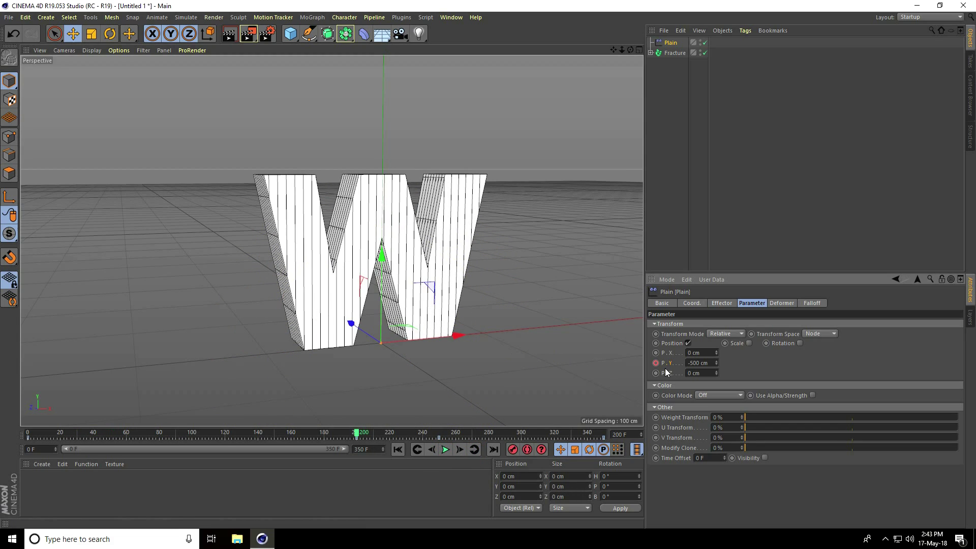
pyautogui.moveTo(716, 361); pyautogui.dragTo(718, 364)
pyautogui.doubleClick(708, 362)
pyautogui.write('0')
pyautogui.press('Return')
pyautogui.keyDown('ctrl'); pyautogui.click(655, 363); pyautogui.keyUp('ctrl')
pyautogui.click(471, 449)
pyautogui.moveTo(705, 363); pyautogui.dragTo(681, 365)
pyautogui.keyDown('ctrl'); pyautogui.click(655, 363); pyautogui.keyUp('ctrl')
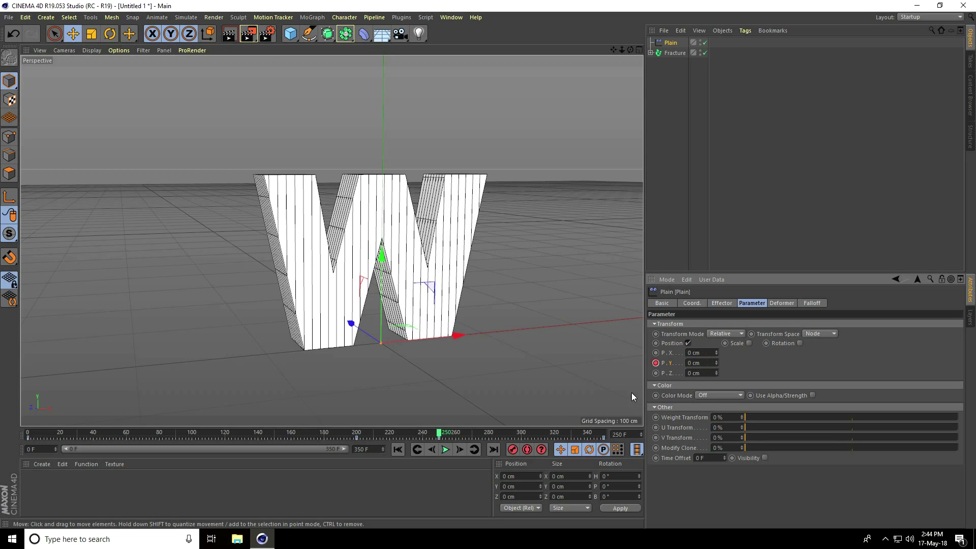
# Keyframe the Plain effector's P.Y at 500 cm on frame 350
pyautogui.click(473, 449)
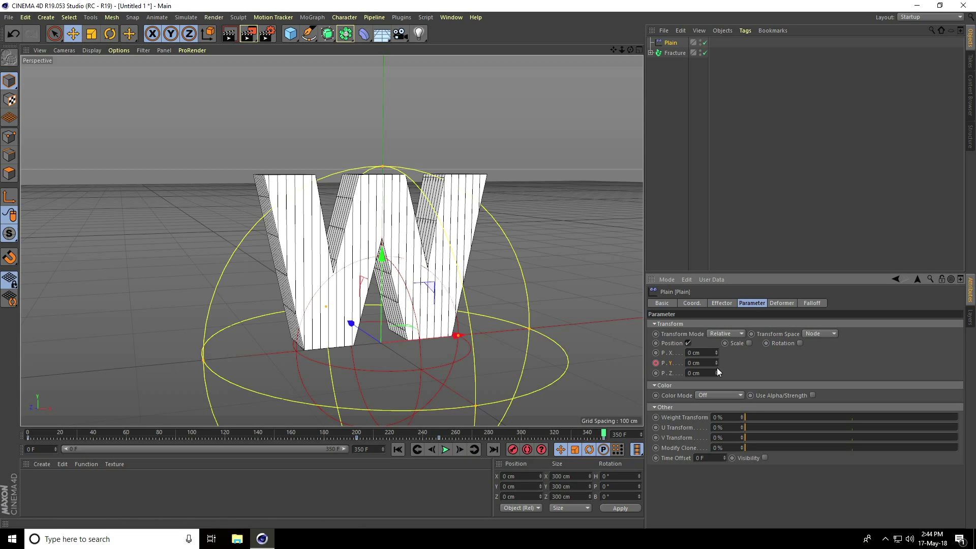
pyautogui.moveTo(694, 365); pyautogui.dragTo(664, 367)
pyautogui.write('500')
pyautogui.press('Return')
pyautogui.click(656, 363)
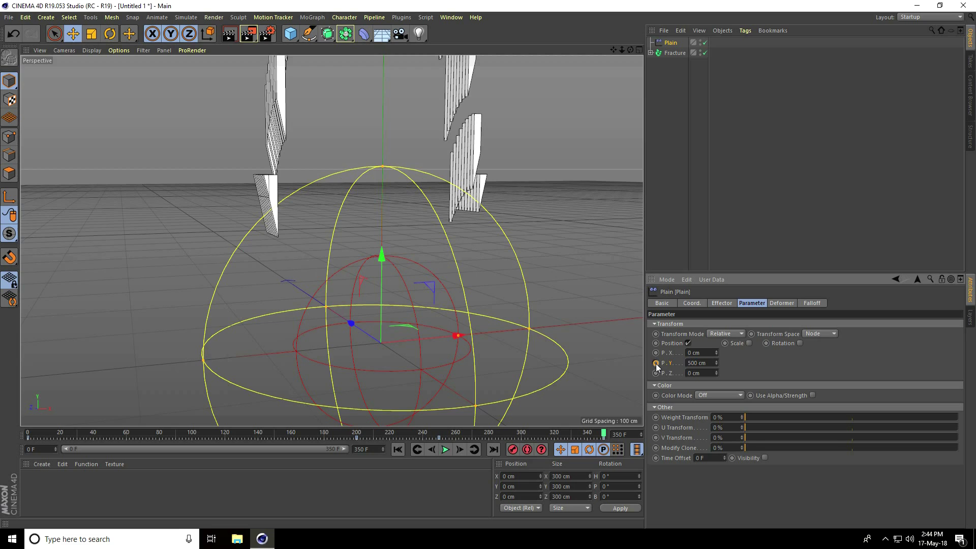
# Replay the animation from the start, rewind, and select the Fracture object
pyautogui.click(402, 449)
pyautogui.click(444, 449)
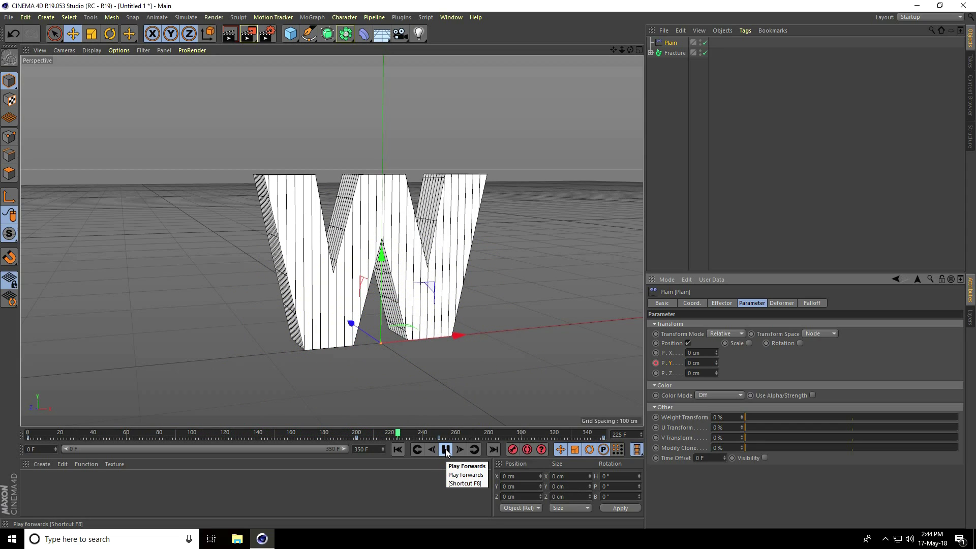
pyautogui.click(445, 450)
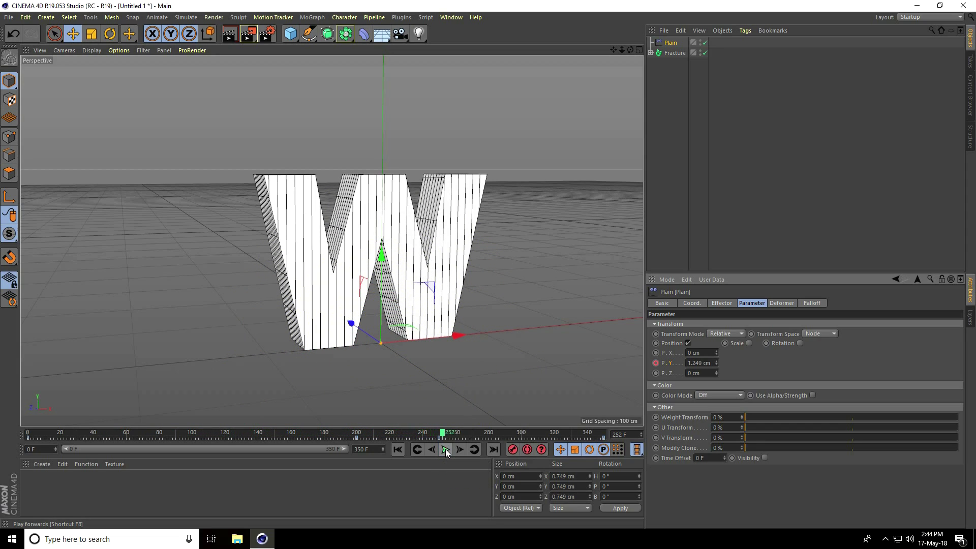
pyautogui.click(398, 450)
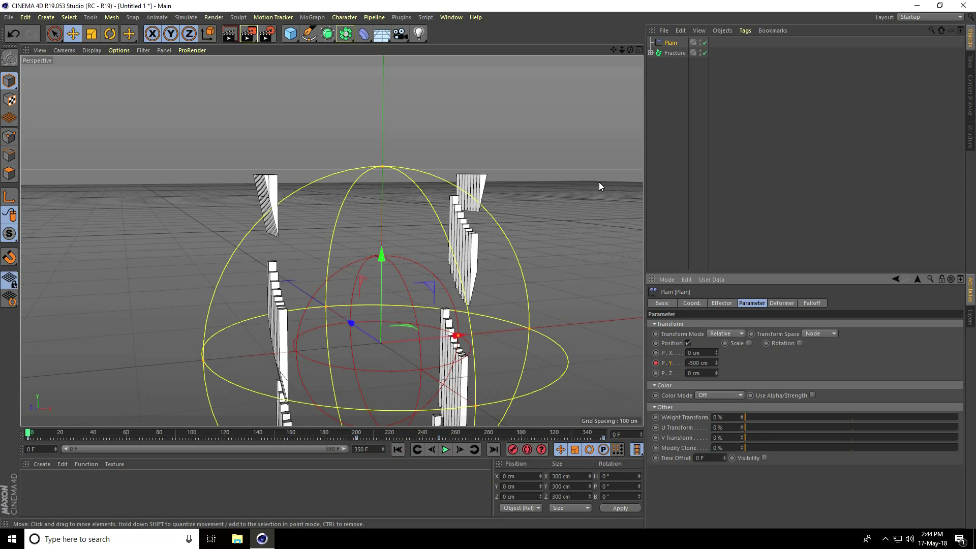
pyautogui.click(674, 53)
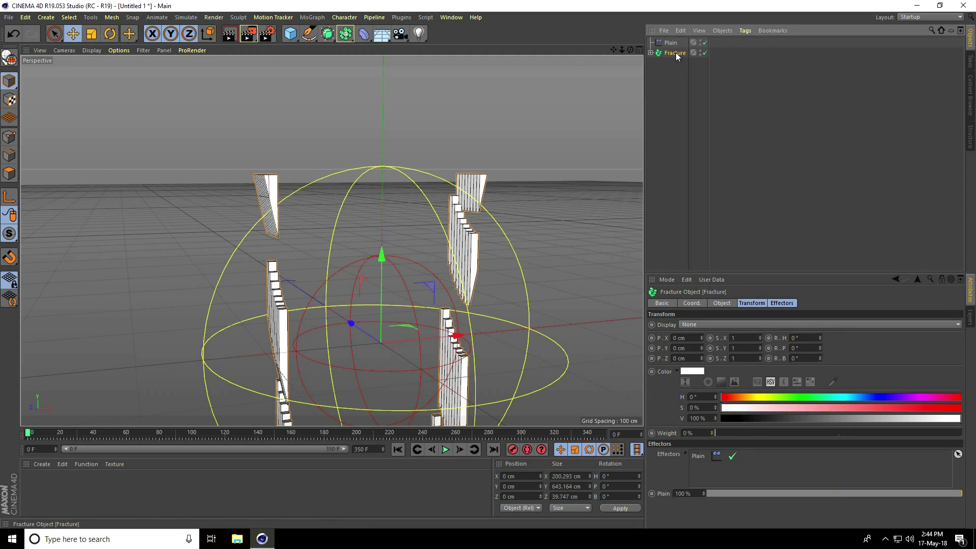
# Add a Random effector to the Fracture and set its P.X to 0 cm
pyautogui.click(312, 18)
pyautogui.moveTo(336, 33)
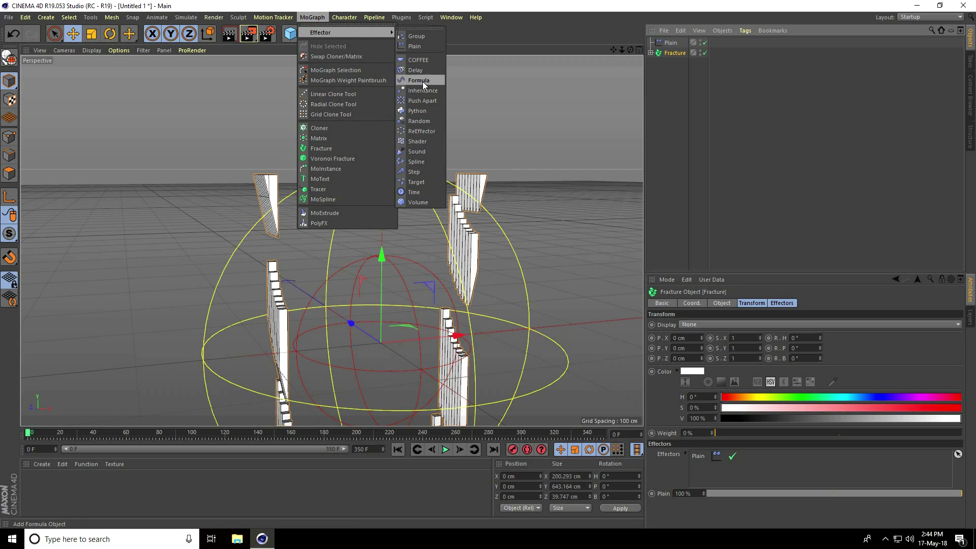
pyautogui.click(426, 121)
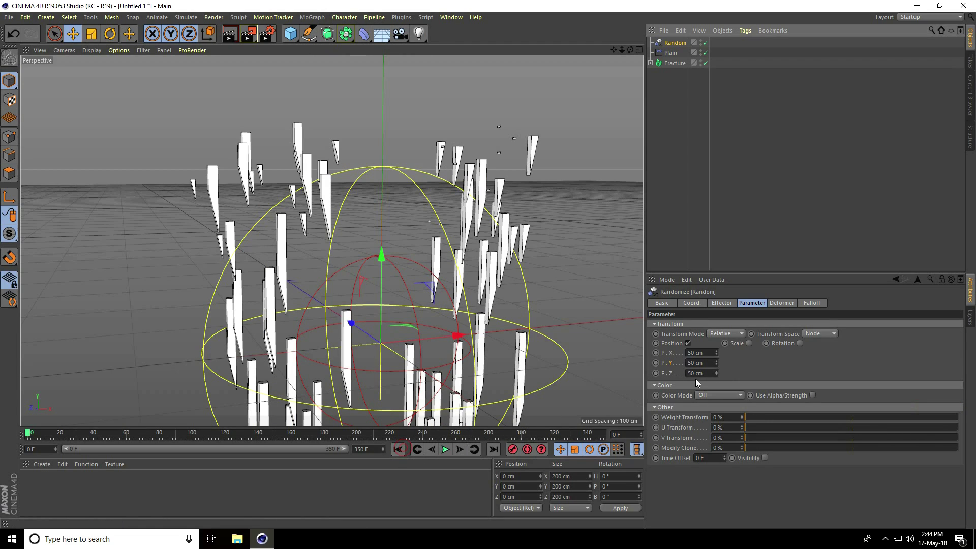
pyautogui.doubleClick(708, 353)
pyautogui.write('0')
pyautogui.press('Return')
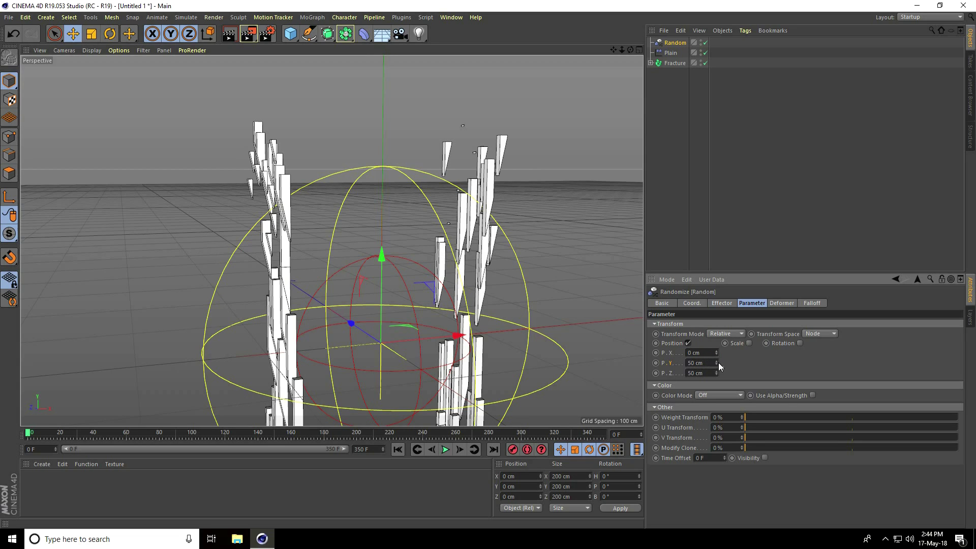
# Keyframe the Random effector's P.Y and P.Z at -500 cm on frame 0
pyautogui.moveTo(715, 362); pyautogui.dragTo(714, 365)
pyautogui.doubleClick(699, 362)
pyautogui.write('-500')
pyautogui.press('Return')
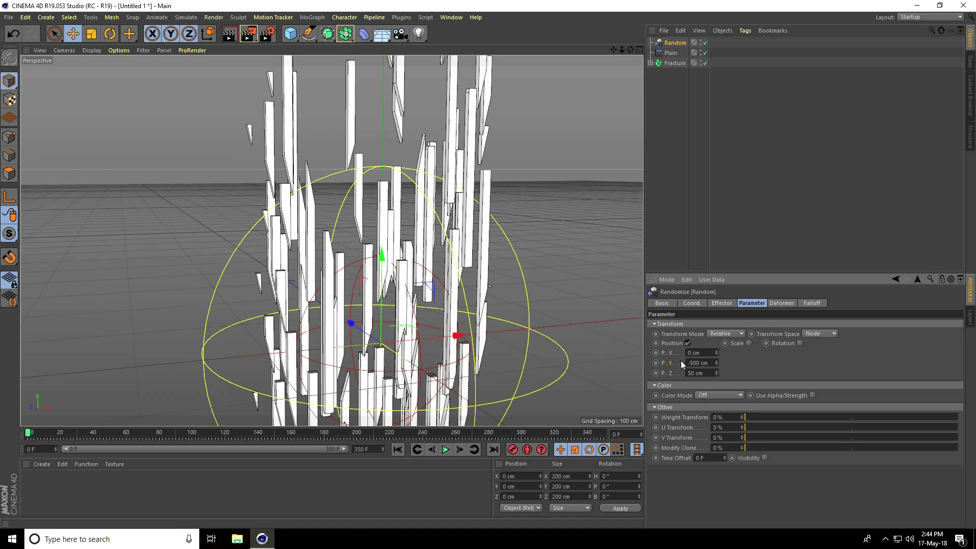
pyautogui.keyDown('ctrl'); pyautogui.click(655, 362); pyautogui.keyUp('ctrl')
pyautogui.click(708, 373)
pyautogui.press('BackSpace')
pyautogui.write('-500')
pyautogui.press('Return')
pyautogui.keyDown('ctrl'); pyautogui.click(656, 373); pyautogui.keyUp('ctrl')
# At about frame 200, set the Random effector's P.Y and P.Z to 0 cm
pyautogui.moveTo(29, 435); pyautogui.dragTo(368, 440)
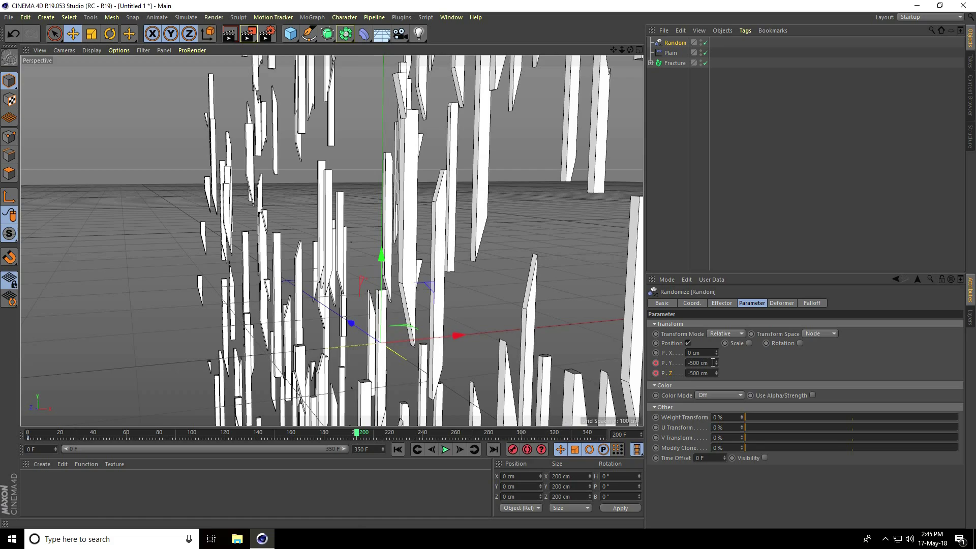
pyautogui.moveTo(712, 362); pyautogui.dragTo(687, 362)
pyautogui.write('0')
pyautogui.press('Tab')
pyautogui.write('0')
pyautogui.press('Return')
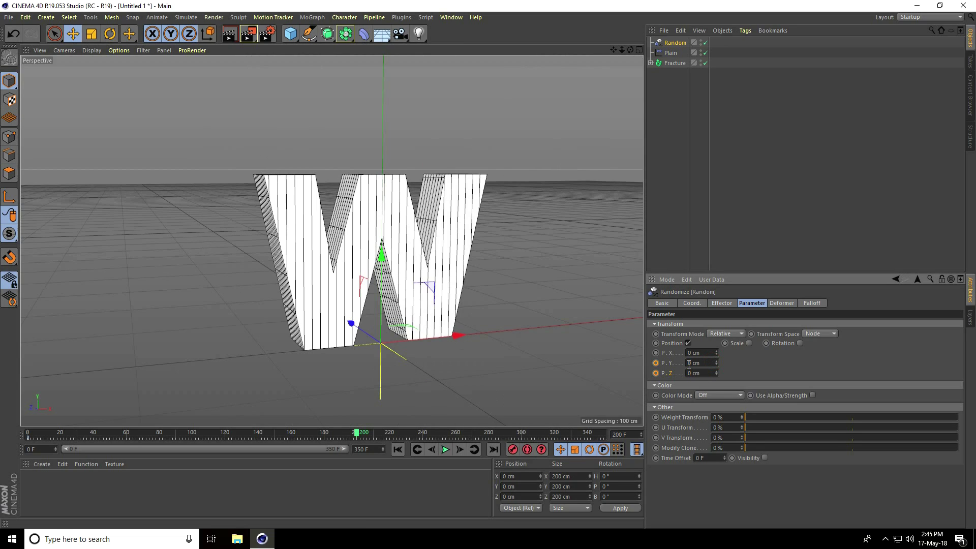
# Keyframe P.Z at 0 cm on frame 200, then rewind and play the animation twice to review
pyautogui.keyDown('ctrl'); pyautogui.click(655, 373); pyautogui.keyUp('ctrl')
pyautogui.click(399, 450)
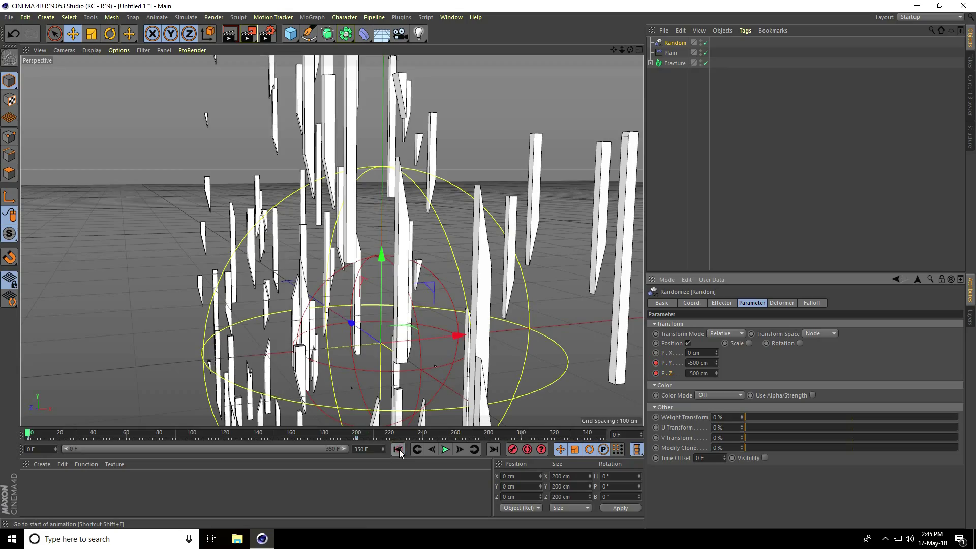
pyautogui.click(446, 449)
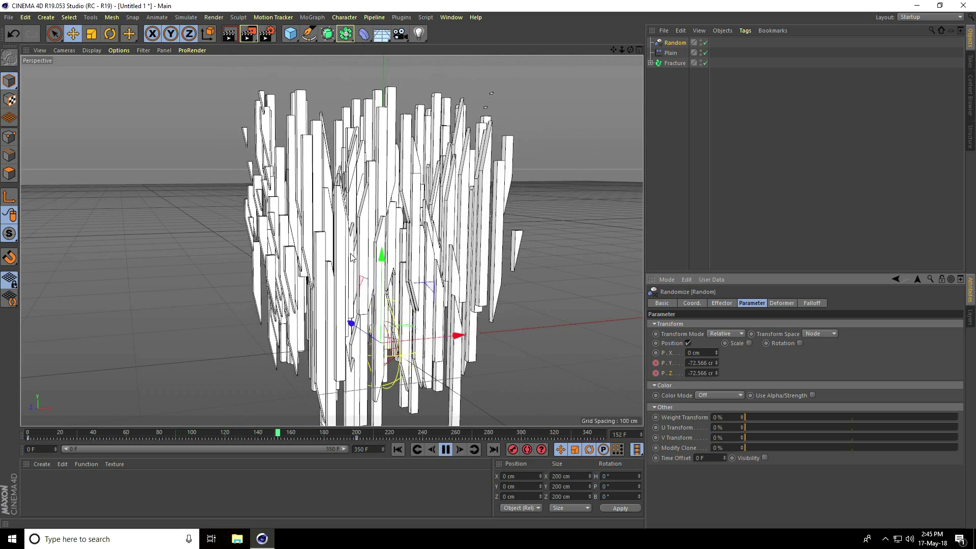
pyautogui.click(430, 448)
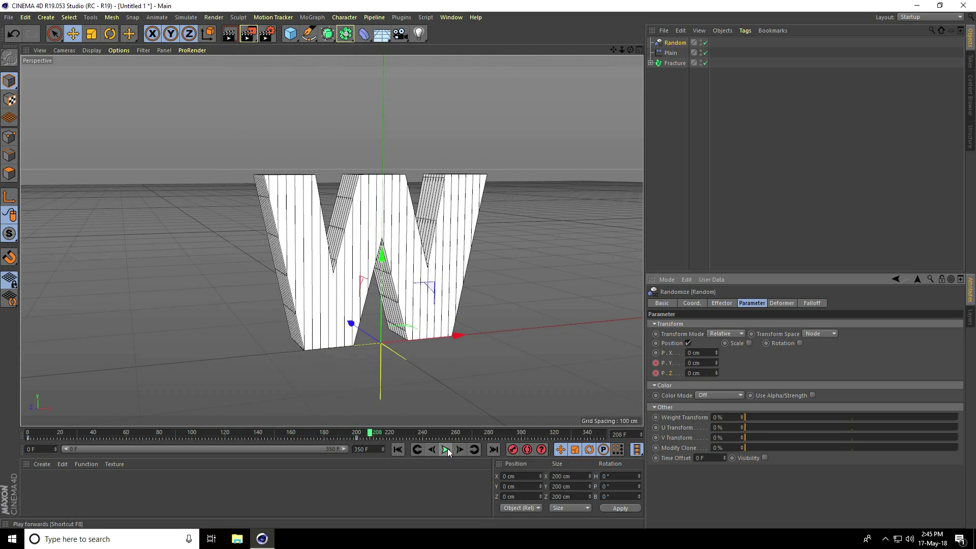
pyautogui.hotkey('shift', 'f')
pyautogui.click(447, 450)
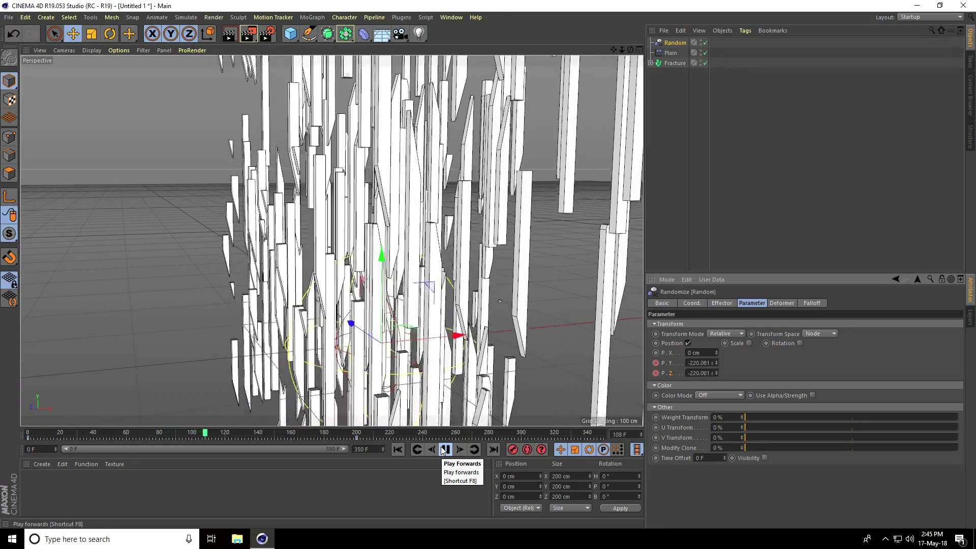
pyautogui.click(444, 449)
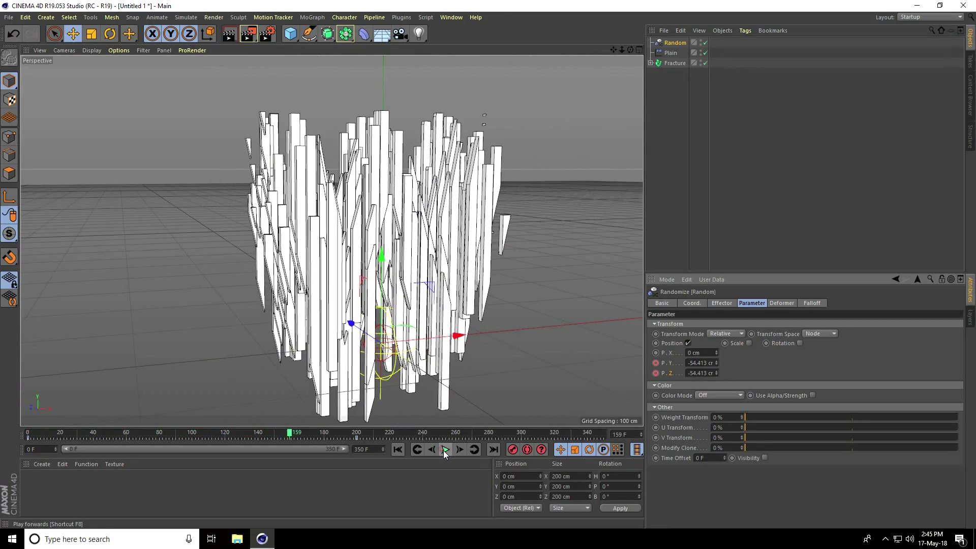
# Turn on Scale with Uniform Scale for the Plain effector and preview the animation
pyautogui.click(682, 53)
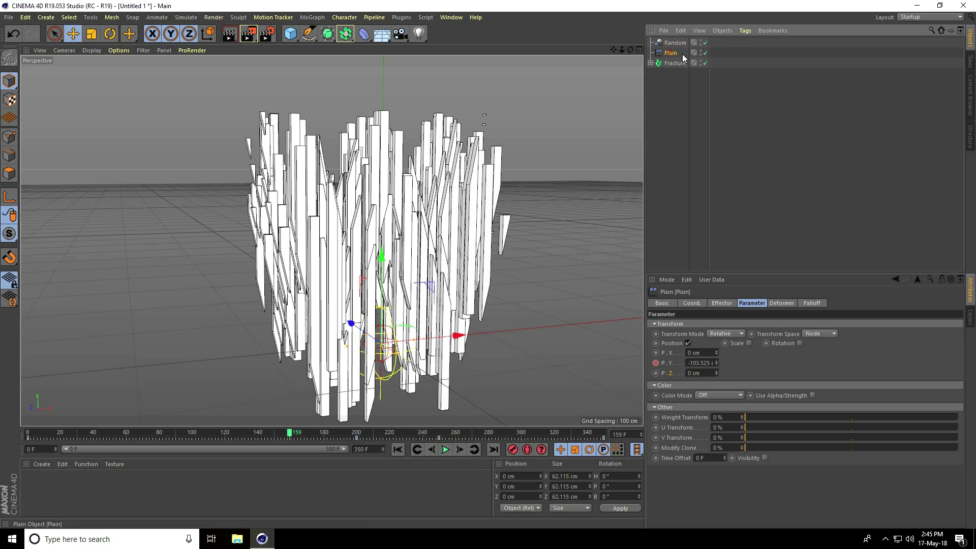
pyautogui.click(749, 343)
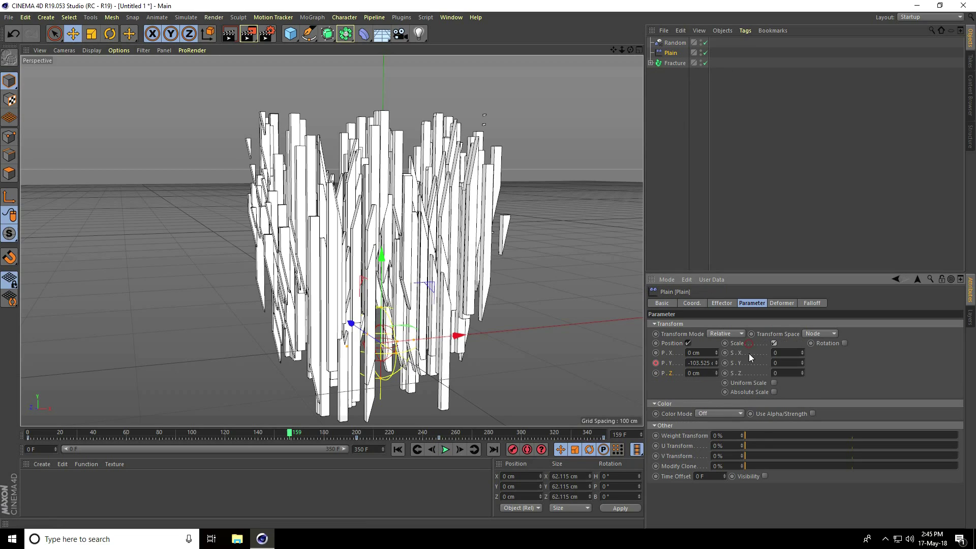
pyautogui.click(773, 381)
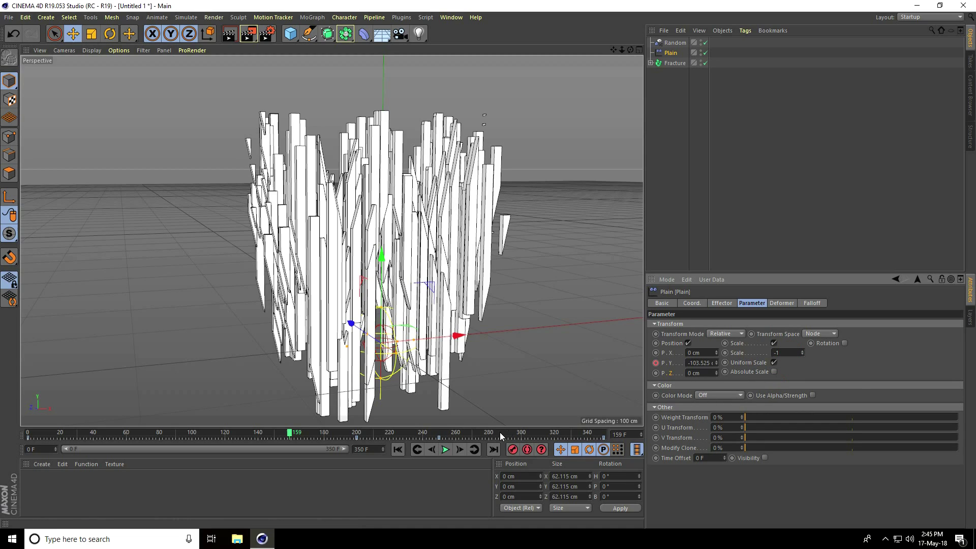
pyautogui.click(398, 450)
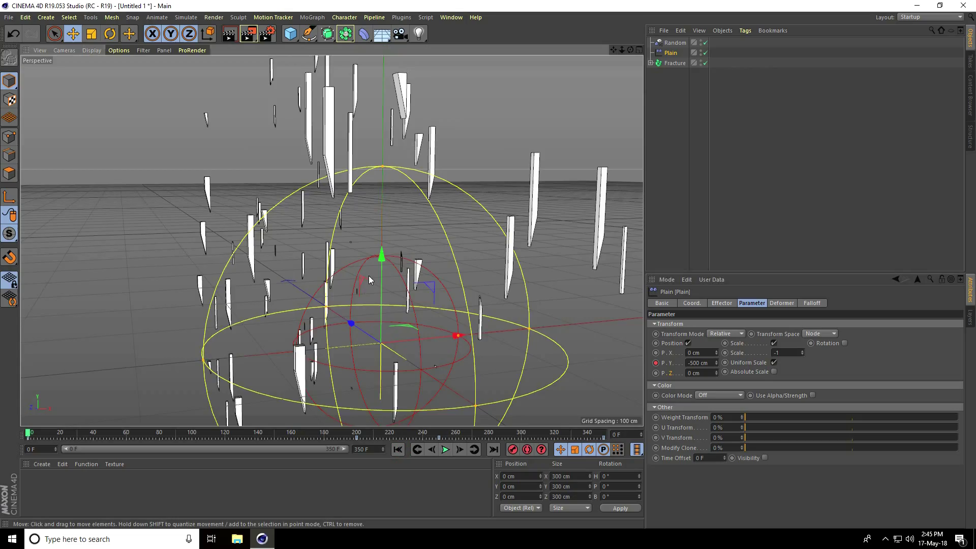
pyautogui.click(446, 449)
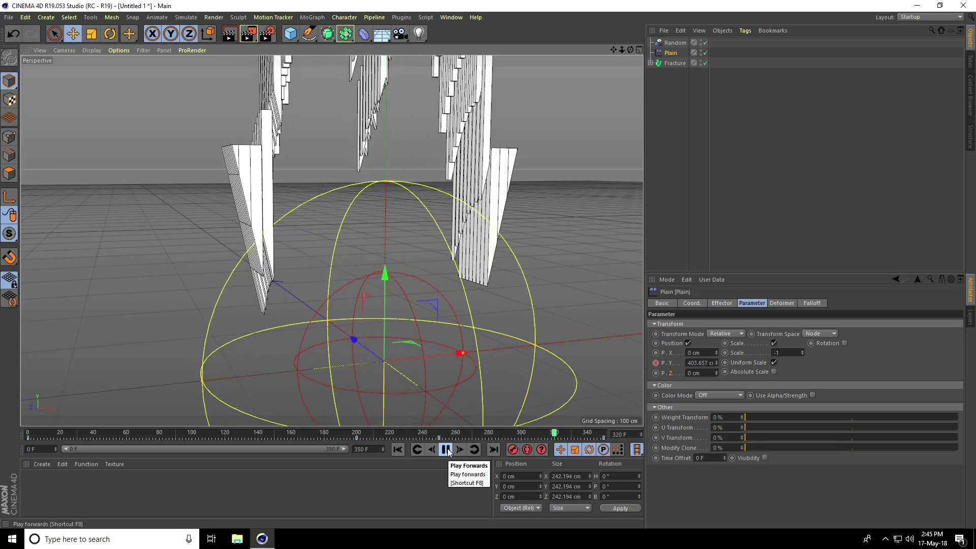
pyautogui.click(446, 449)
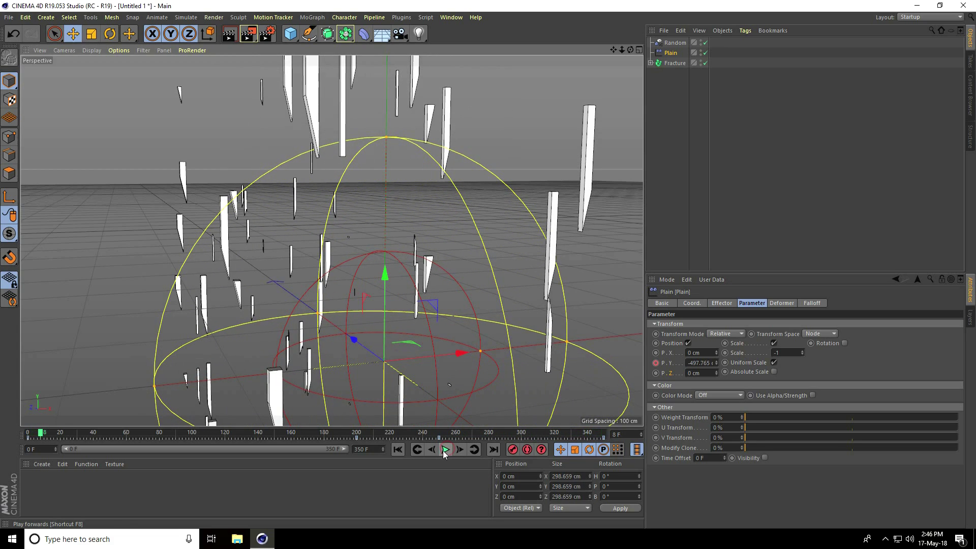
pyautogui.click(401, 450)
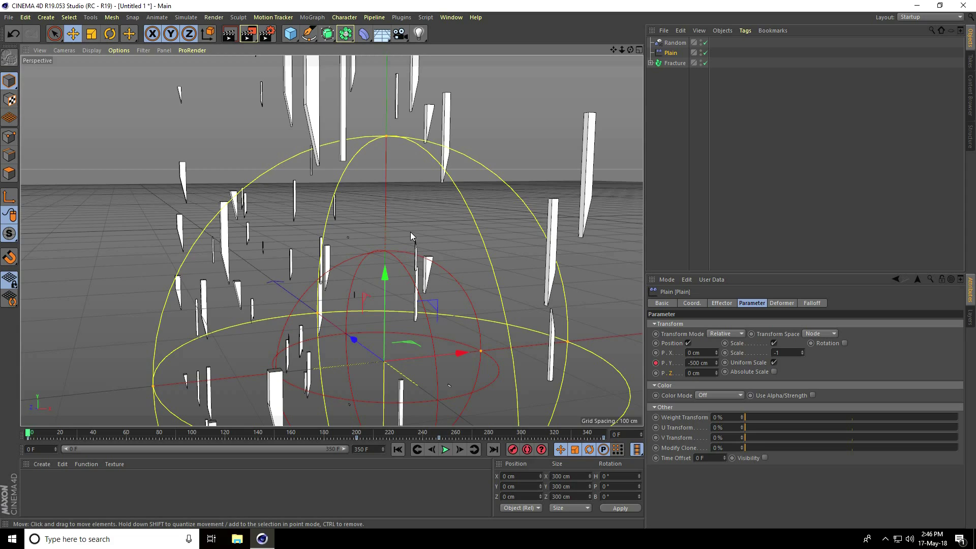
# In the Front view, raise the Plain effector to 73.238 cm on Y
pyautogui.middleClick(362, 285)
pyautogui.middleClick(347, 257)
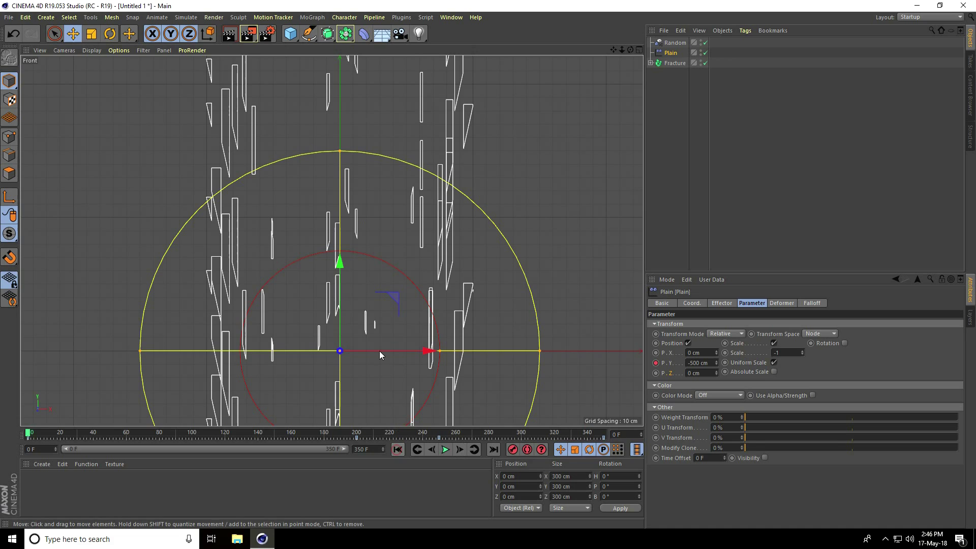
pyautogui.moveTo(339, 264); pyautogui.dragTo(324, 167)
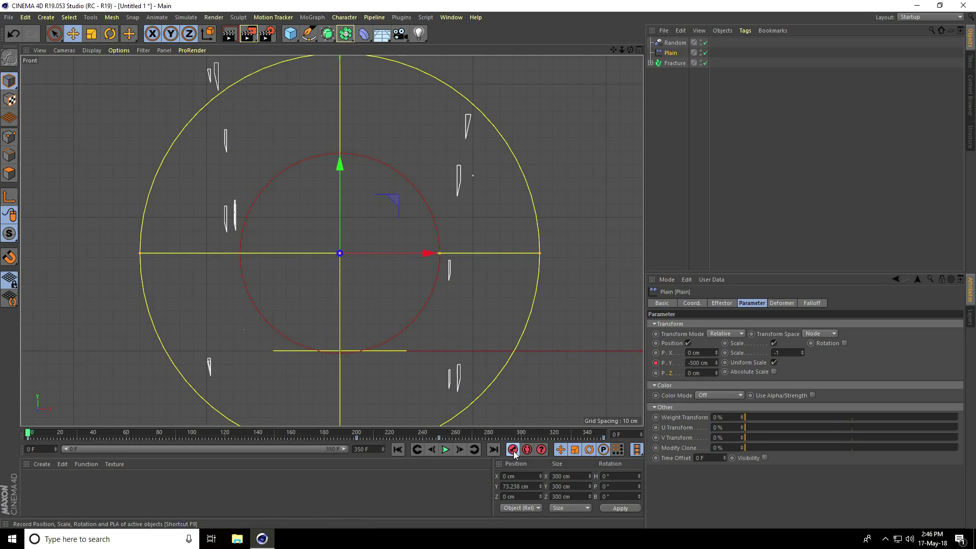
pyautogui.click(474, 449)
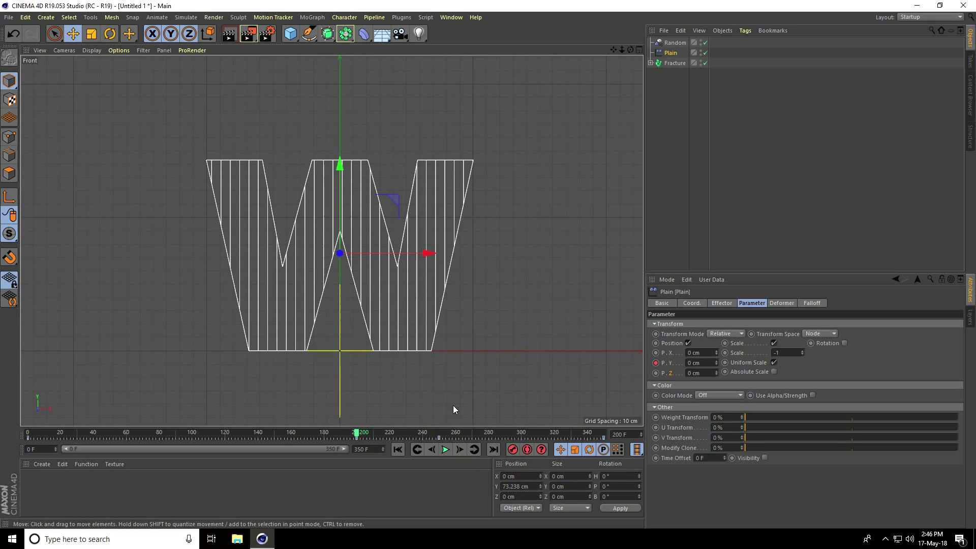
# Record the Plain effector's position keyframe, then play the full animation in the Perspective view
pyautogui.click(511, 450)
pyautogui.click(467, 451)
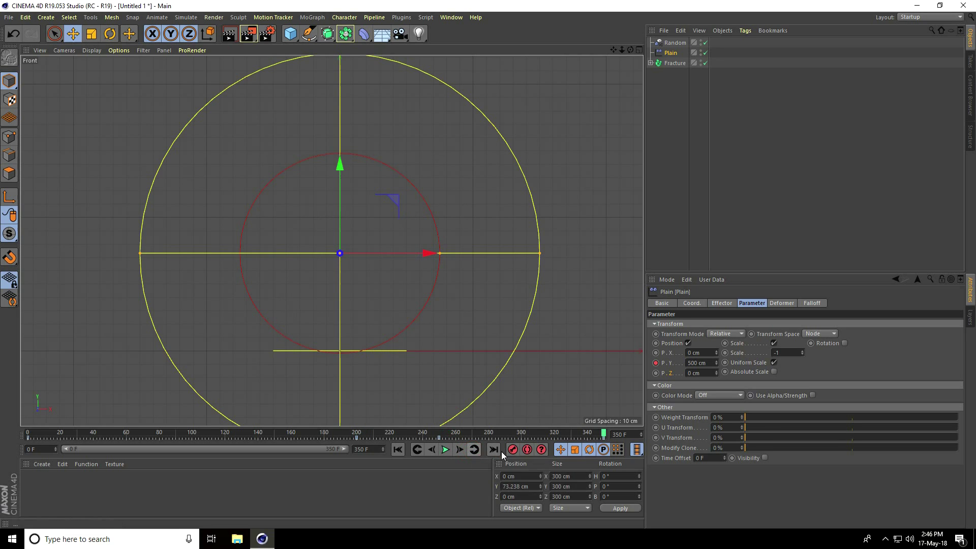
pyautogui.click(398, 449)
pyautogui.middleClick(312, 281)
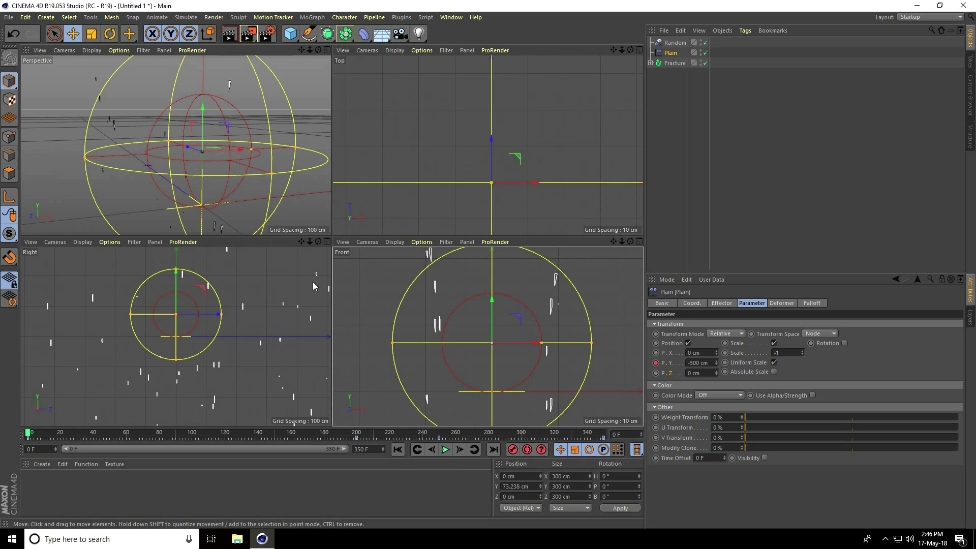
pyautogui.middleClick(209, 141)
pyautogui.scroll(2, 414, 301)
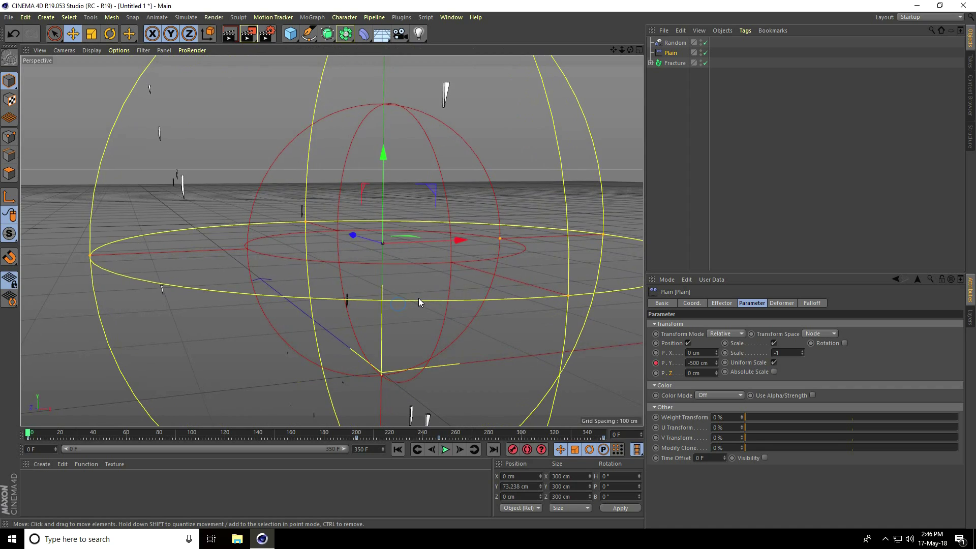
pyautogui.scroll(1, 373, 298)
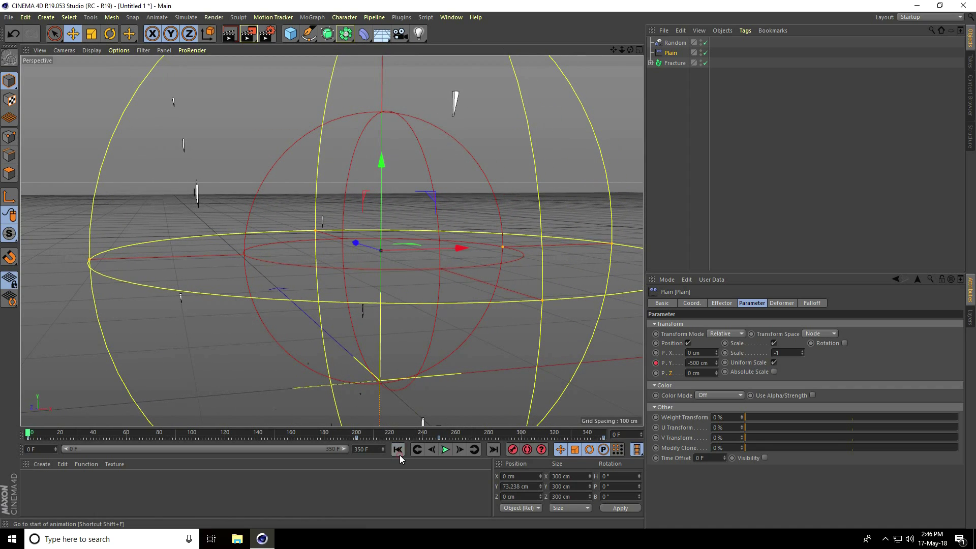
pyautogui.click(446, 450)
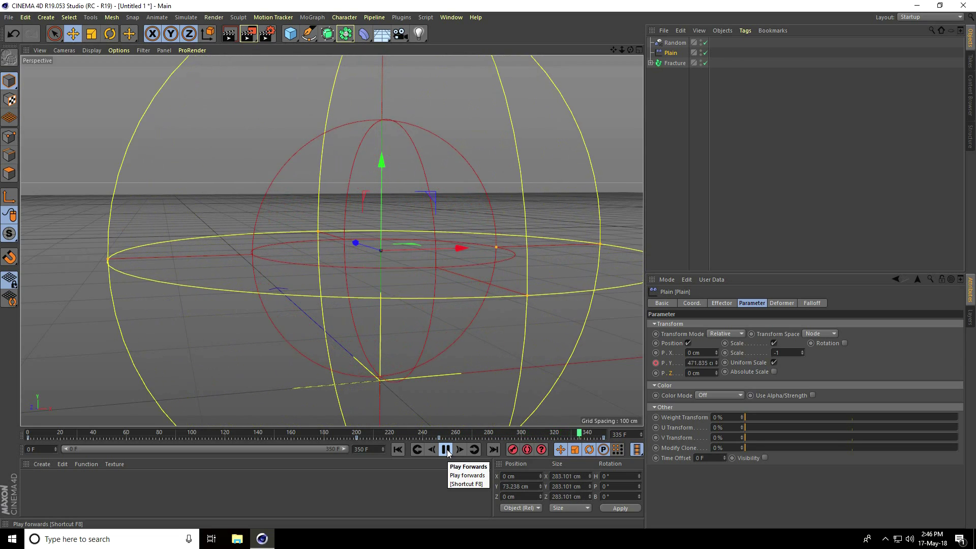
pyautogui.click(446, 449)
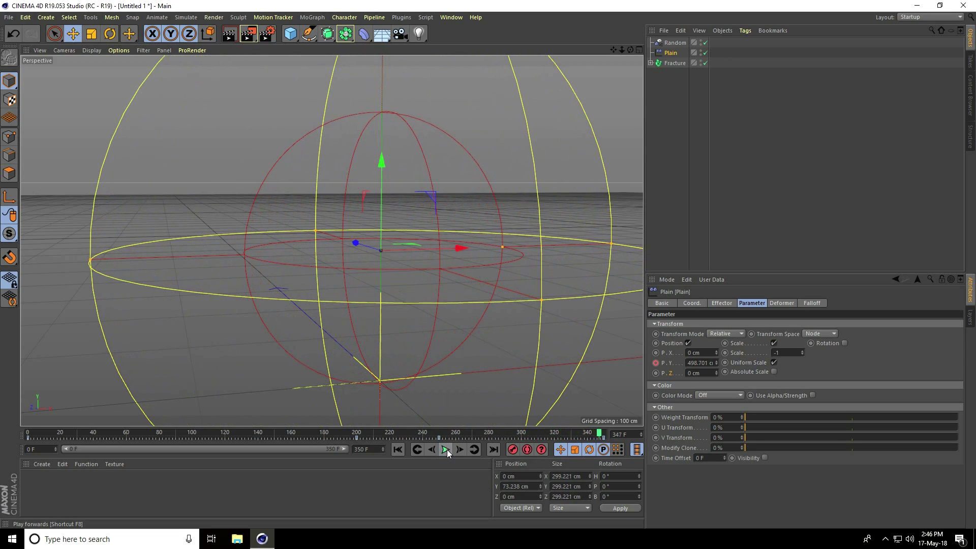
# Add a Camera object and lock it with a Protection tag
pyautogui.click(400, 34)
pyautogui.click(428, 49)
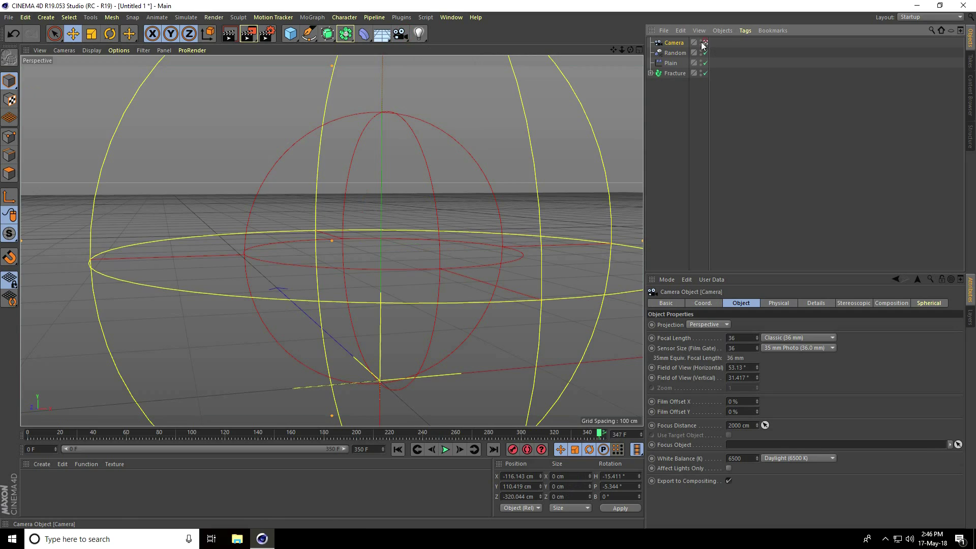
pyautogui.rightClick(662, 41)
pyautogui.moveTo(741, 44)
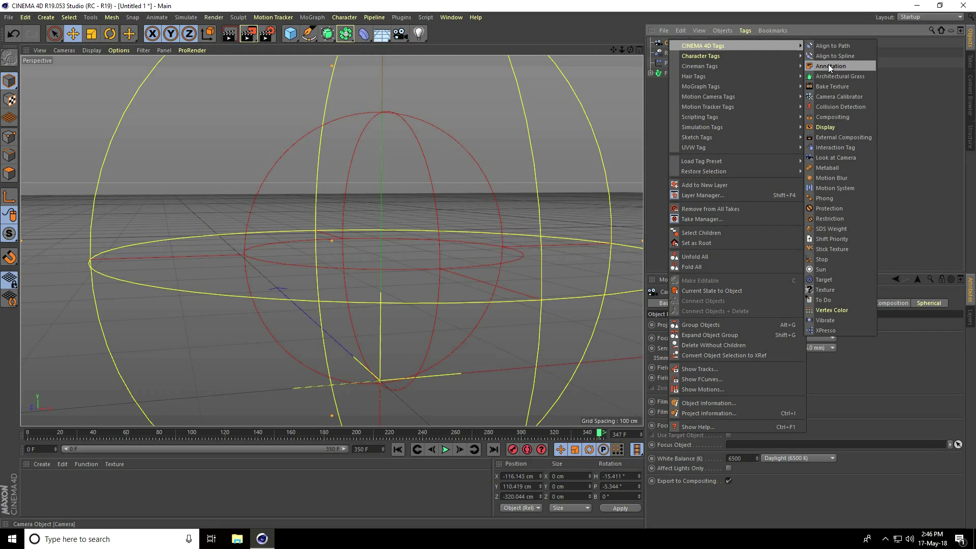
pyautogui.click(842, 209)
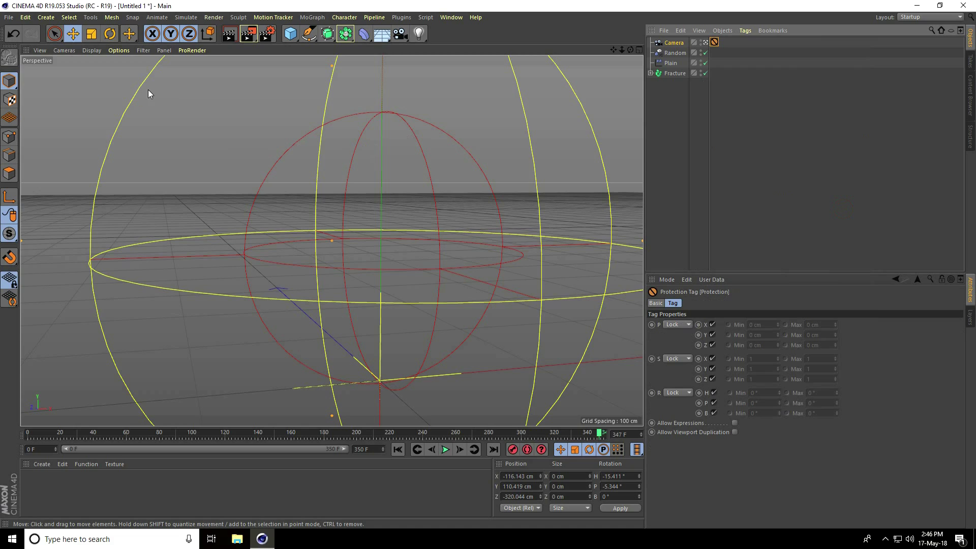
pyautogui.click(8, 17)
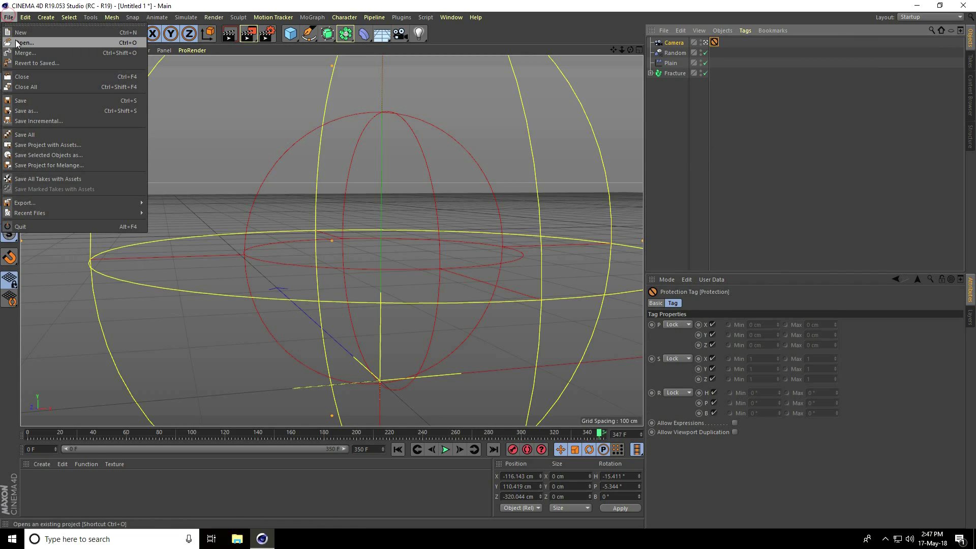
# Load the studio lights file from the Desktop's studio lights folder into the scene
pyautogui.click(21, 52)
pyautogui.click(42, 95)
pyautogui.doubleClick(230, 91)
pyautogui.doubleClick(227, 82)
pyautogui.click(124, 91)
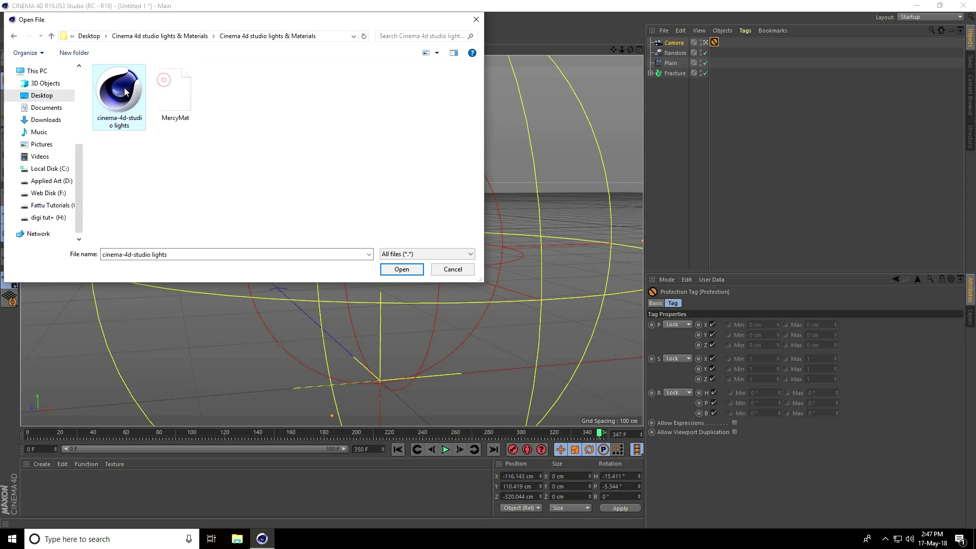
pyautogui.click(402, 269)
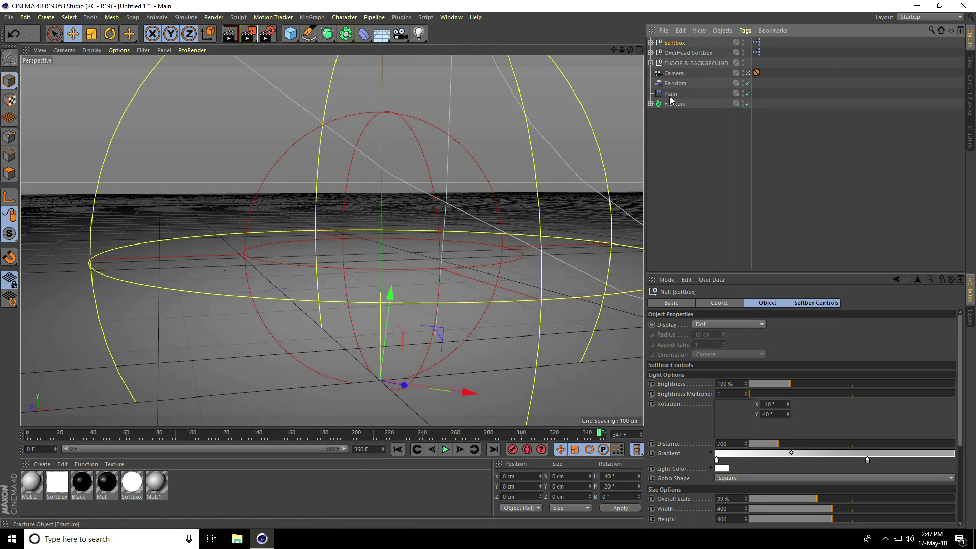
# Lower the FLOOR & BACKGROUND group beneath the W and center the OverHead Softbox
pyautogui.click(687, 64)
pyautogui.moveTo(231, 183); pyautogui.dragTo(487, 264)
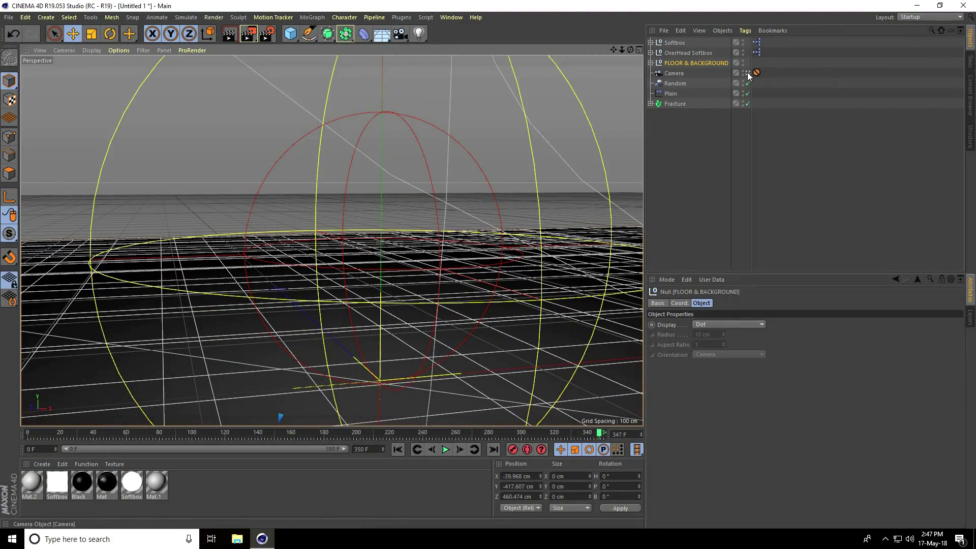
pyautogui.moveTo(286, 236)
pyautogui.keyDown('alt'); pyautogui.mouseDown()
pyautogui.moveTo(209, 281)
pyautogui.moveTo(221, 288)
pyautogui.moveTo(293, 274)
pyautogui.moveTo(193, 279)
pyautogui.moveTo(285, 249)
pyautogui.mouseUp(); pyautogui.keyUp('alt')
pyautogui.click(401, 218)
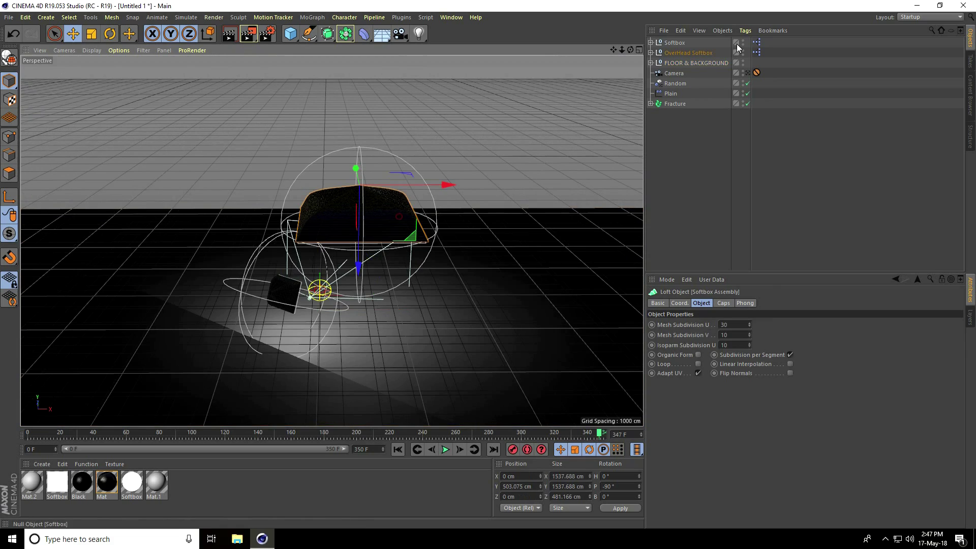
pyautogui.click(688, 53)
pyautogui.moveTo(442, 222); pyautogui.dragTo(401, 223)
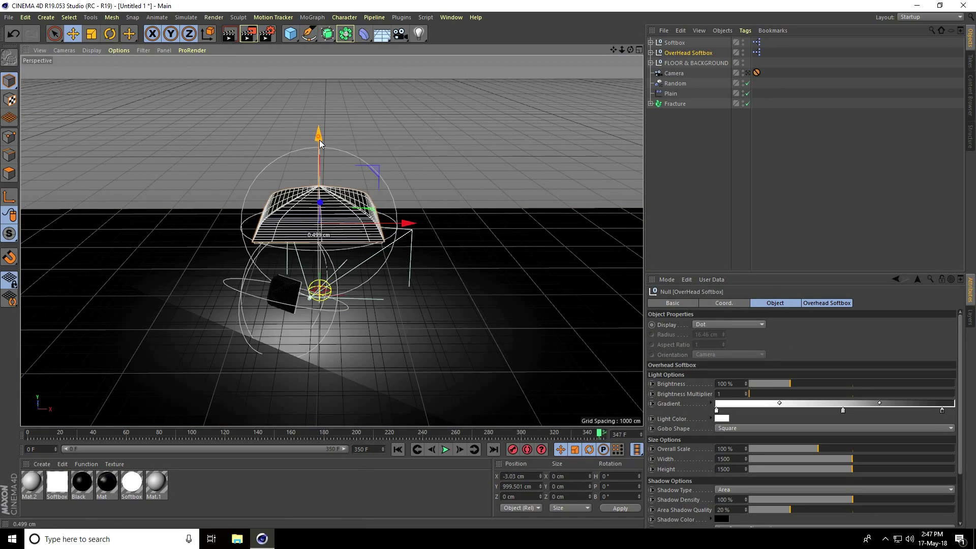
pyautogui.moveTo(319, 139); pyautogui.dragTo(319, 145)
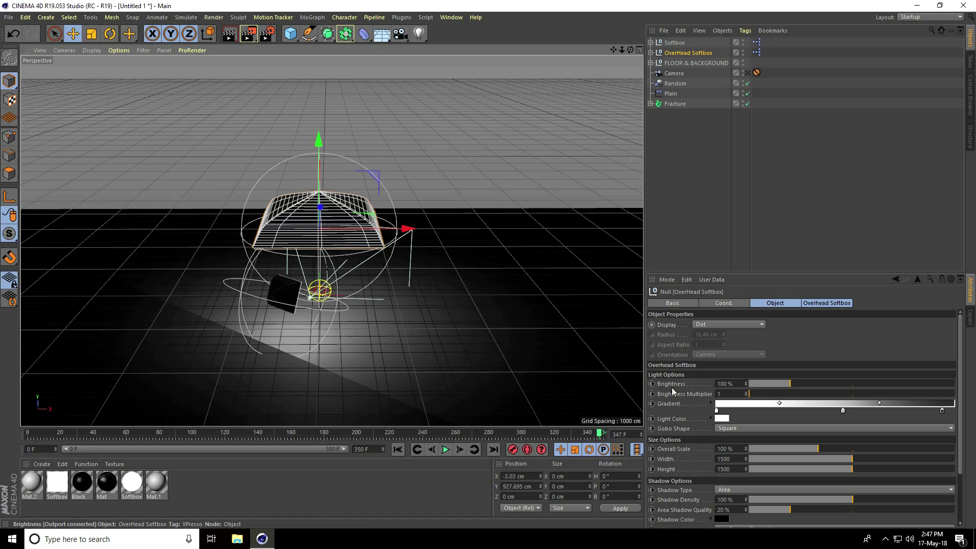
# Set the OverHead Softbox brightness to 130% and view the scene through the camera
pyautogui.click(737, 382)
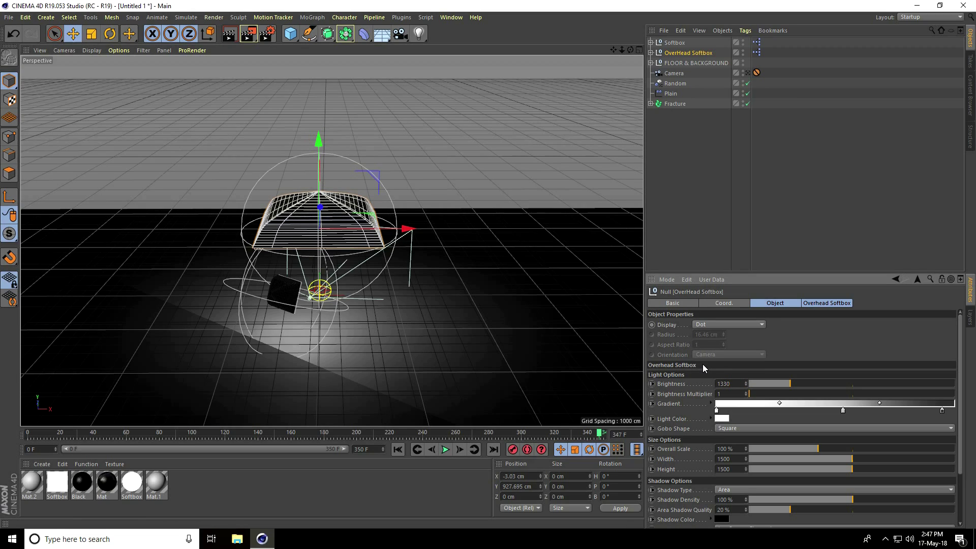
pyautogui.write('130')
pyautogui.press('Return')
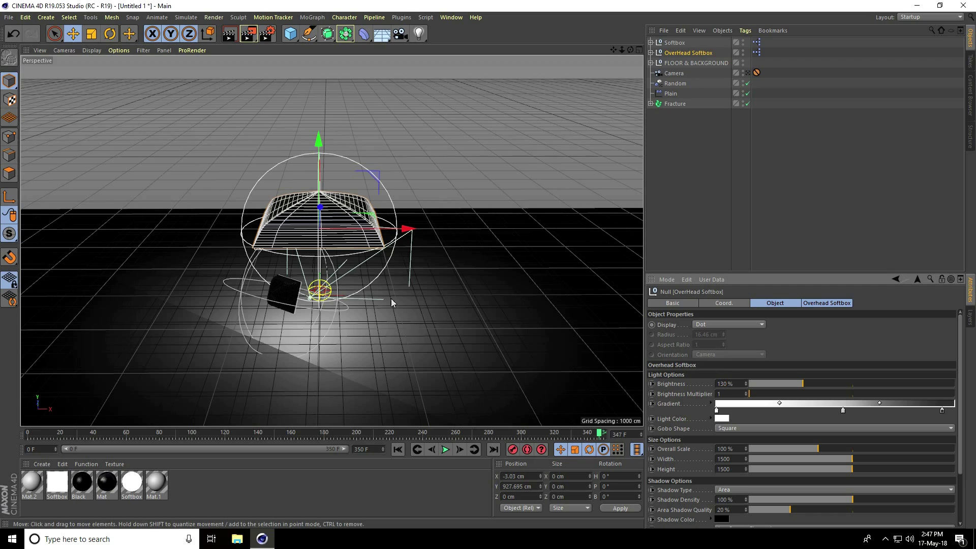
pyautogui.click(748, 73)
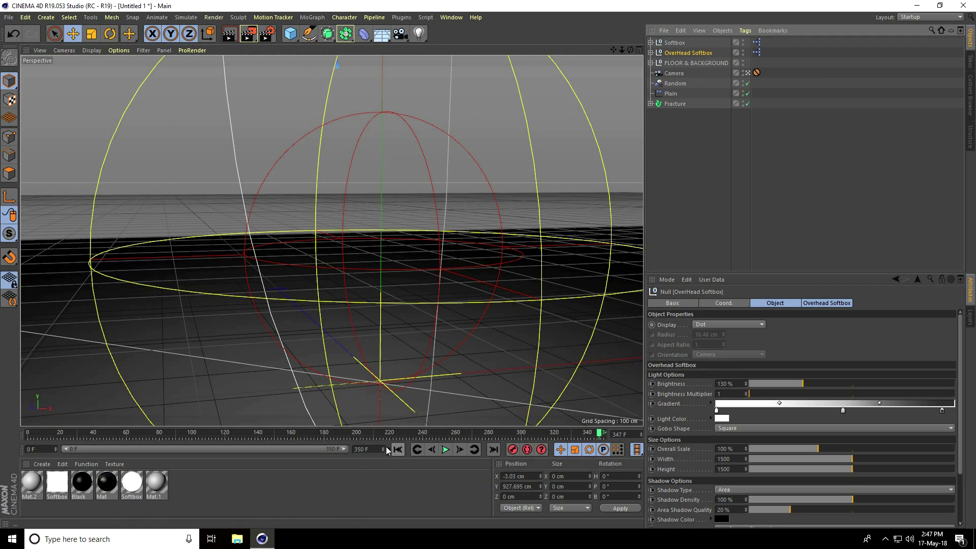
# Load the MercyMat material library and apply the blue material to the Fracture object
pyautogui.click(42, 464)
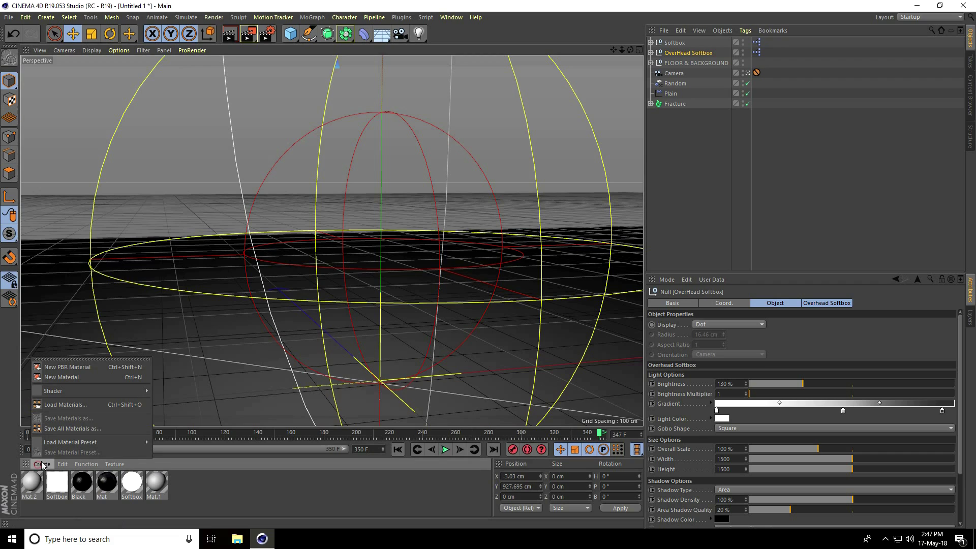
pyautogui.click(80, 405)
pyautogui.click(175, 94)
pyautogui.click(406, 270)
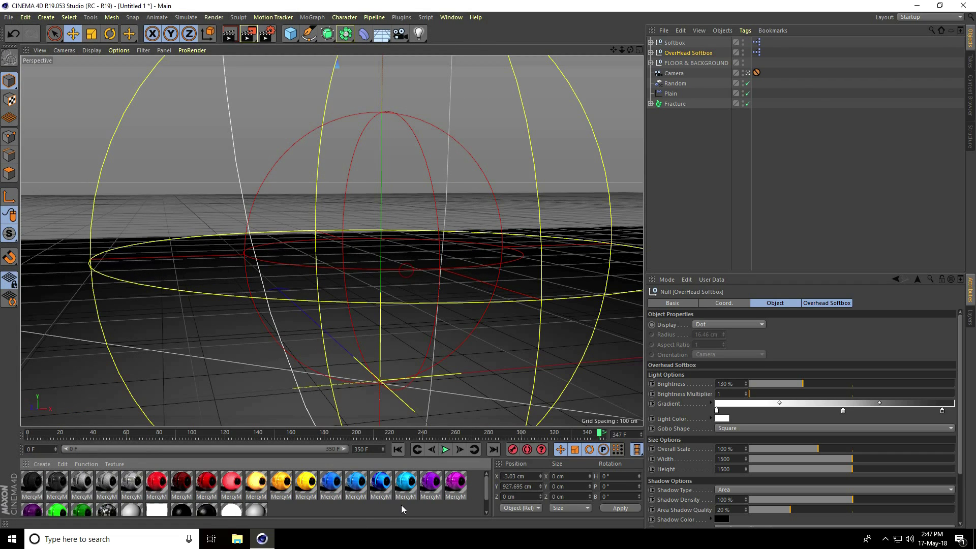
pyautogui.moveTo(713, 108); pyautogui.dragTo(684, 103)
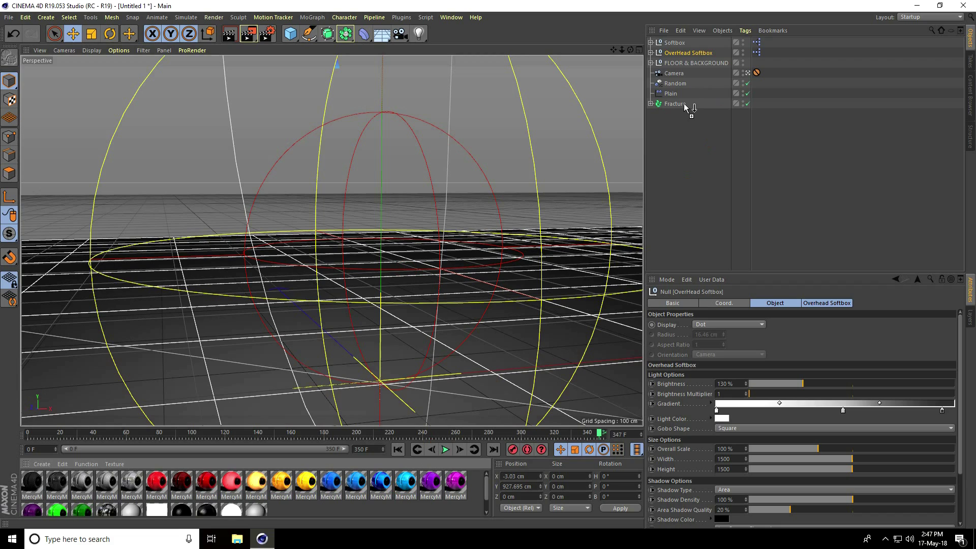
# Play the textured animation from the start to preview the blue W
pyautogui.click(398, 450)
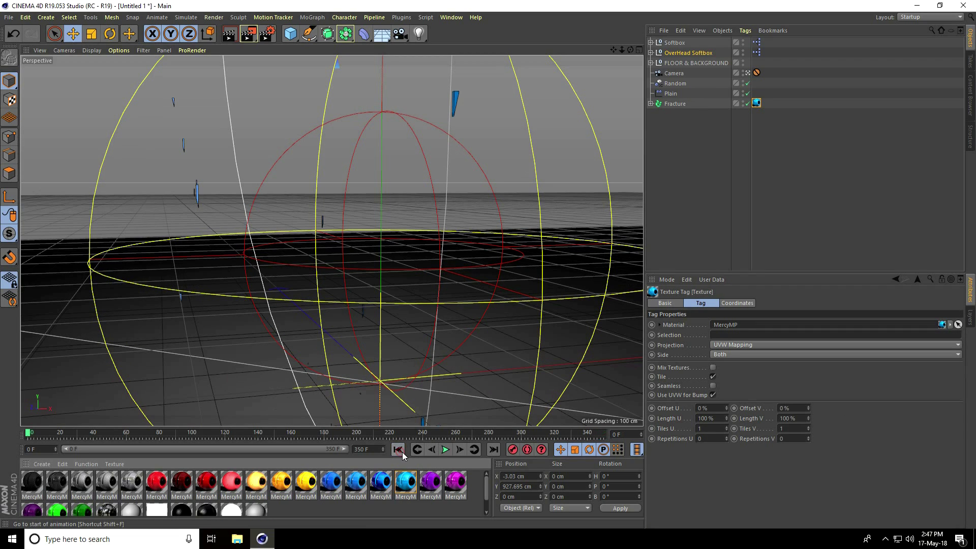
pyautogui.click(444, 450)
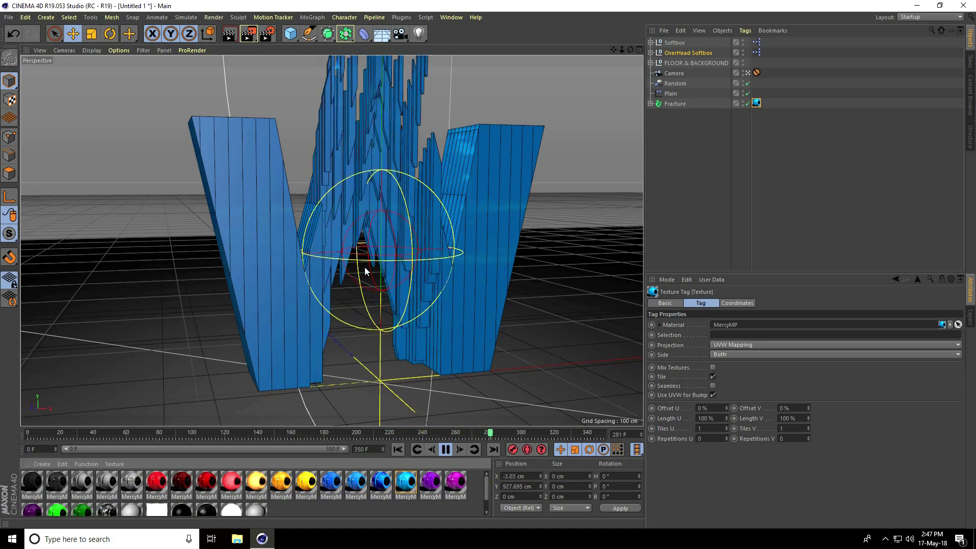
pyautogui.click(445, 449)
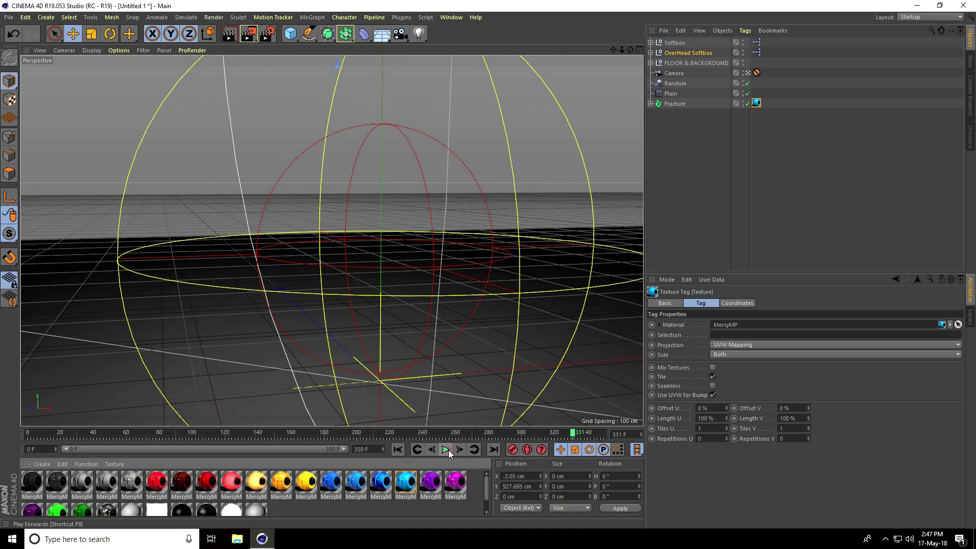
# Set the render output to HDTV 1080 29.97 with All Frames as the range
pyautogui.click(268, 34)
pyautogui.click(174, 44)
pyautogui.moveTo(193, 74)
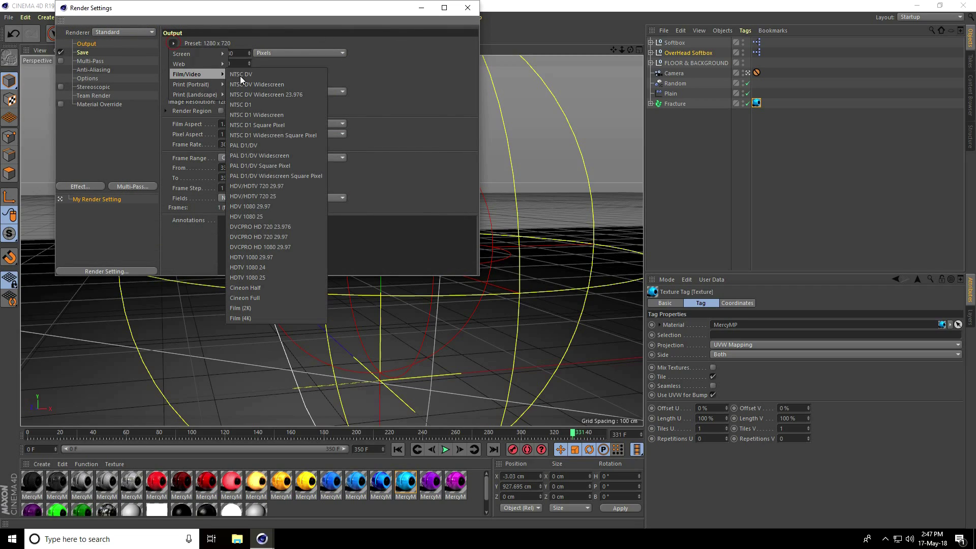
pyautogui.click(266, 257)
pyautogui.click(255, 158)
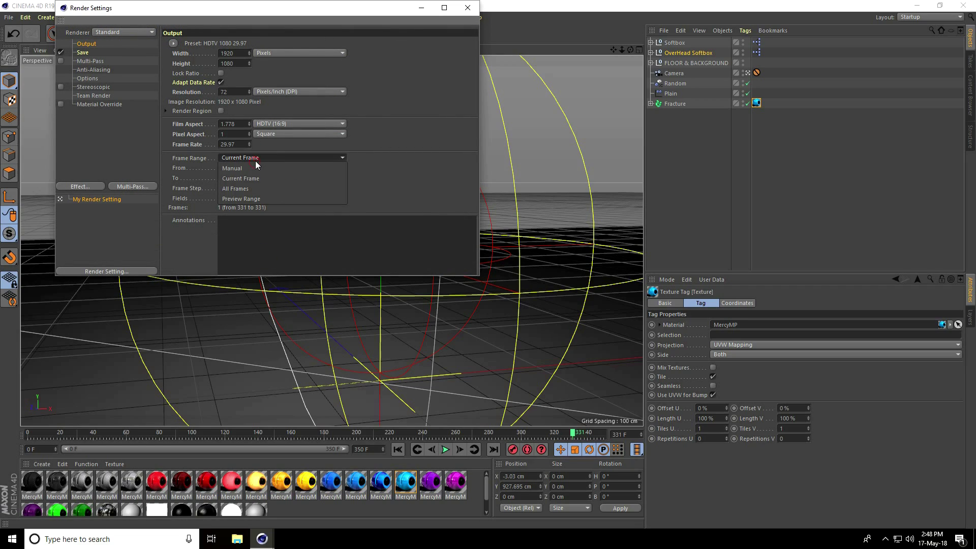
pyautogui.click(249, 186)
# Set anti-aliasing to Best and add Ambient Occlusion and Global Illumination, entering 100 for AO
pyautogui.click(84, 69)
pyautogui.click(254, 44)
pyautogui.click(260, 75)
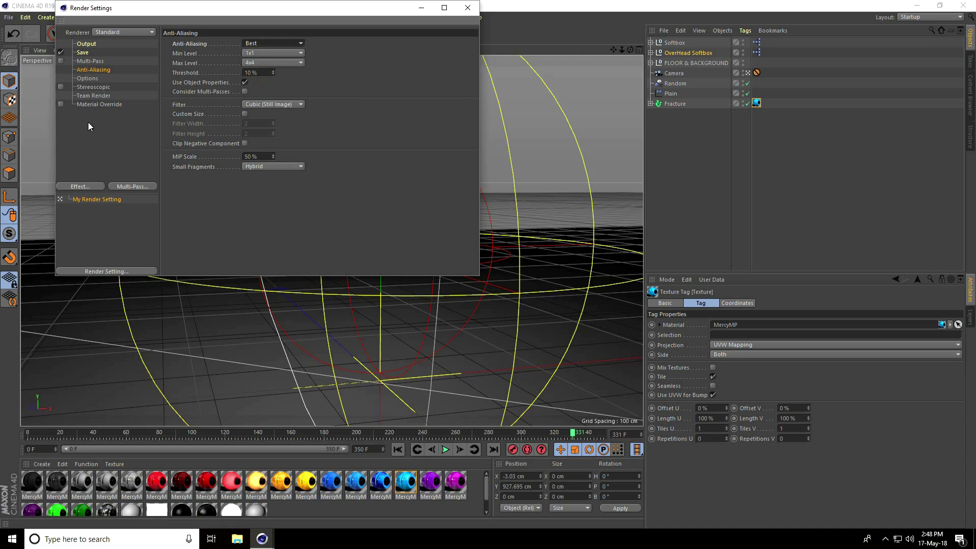
pyautogui.click(85, 185)
pyautogui.click(135, 249)
pyautogui.click(88, 187)
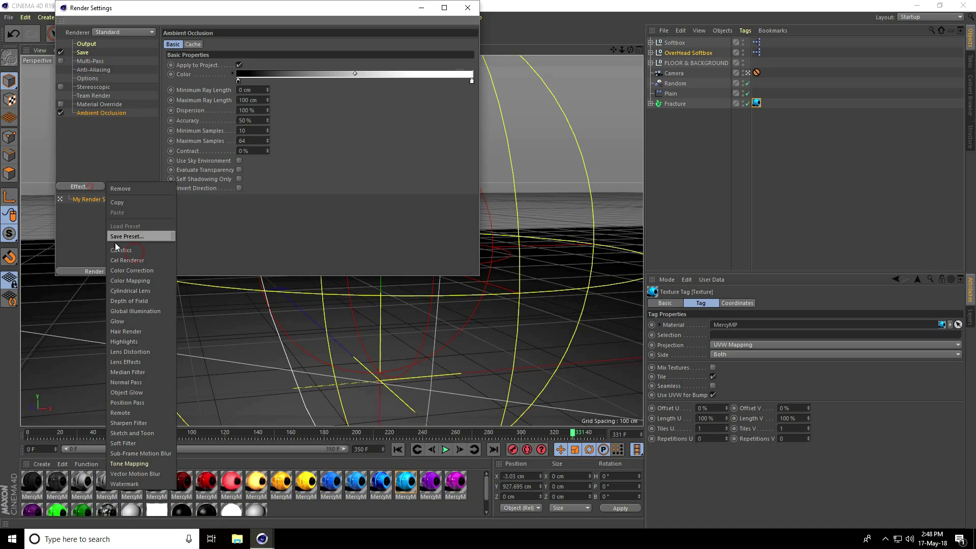
pyautogui.click(135, 311)
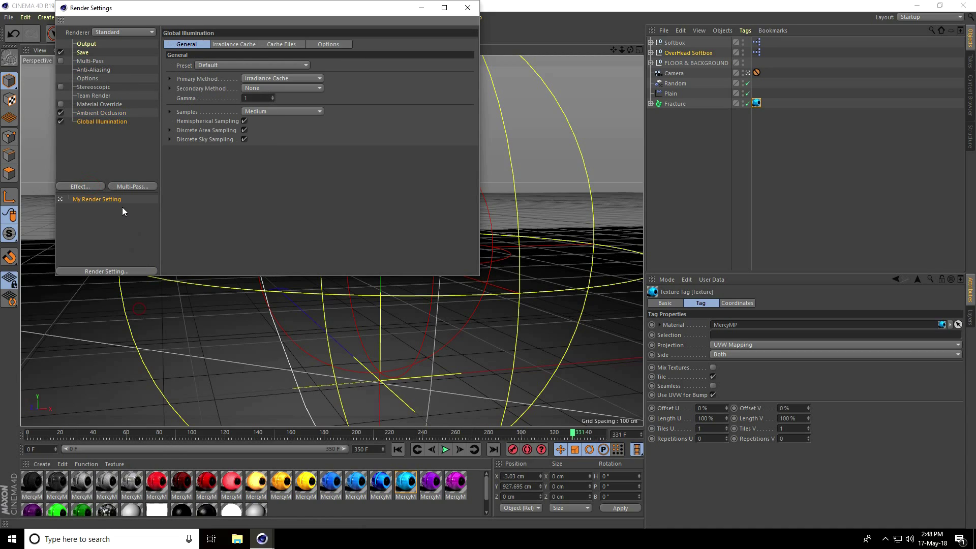
pyautogui.click(105, 113)
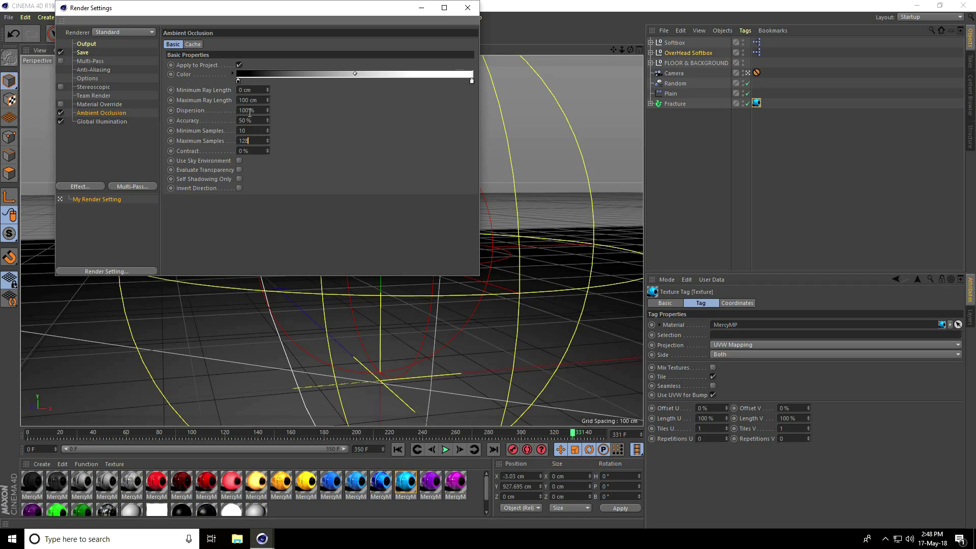
pyautogui.write('100')
# Save the render as an AVI named 'w text new' on the Desktop
pyautogui.click(93, 53)
pyautogui.click(251, 71)
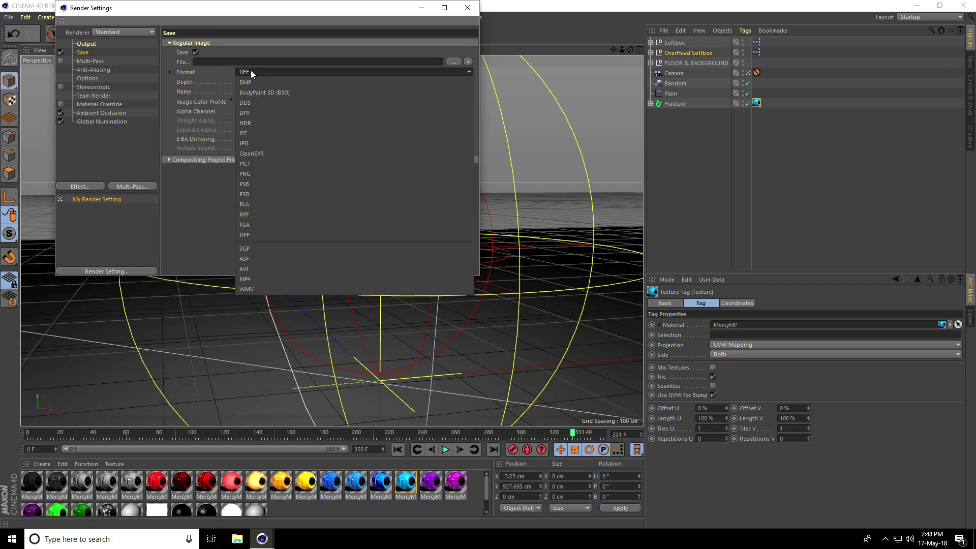
pyautogui.click(251, 268)
pyautogui.click(455, 62)
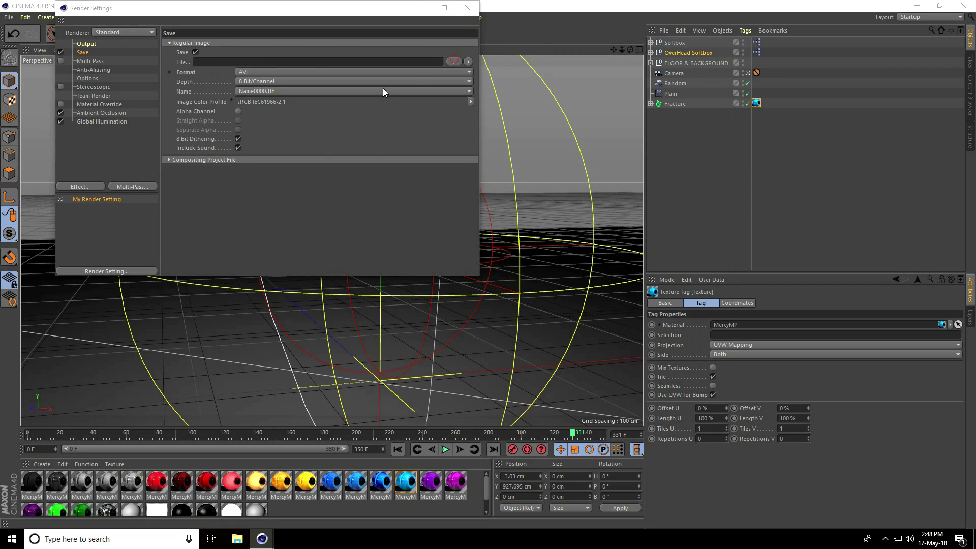
pyautogui.click(93, 100)
pyautogui.click(377, 235)
pyautogui.write('w text new')
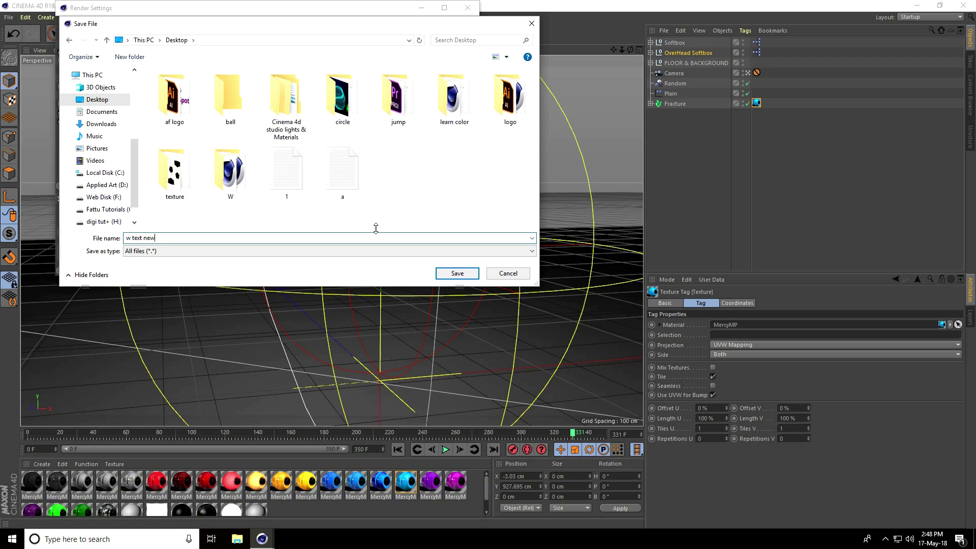
pyautogui.click(459, 274)
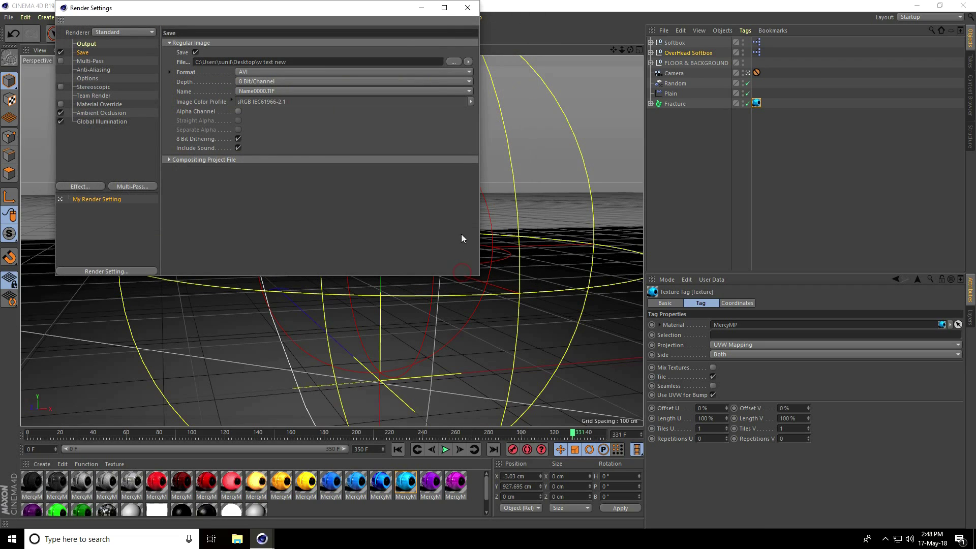
# Start rendering to the Picture Viewer with Shift+R and dismiss the missing-texture warning
pyautogui.click(466, 8)
pyautogui.hotkey('shift', 'r')
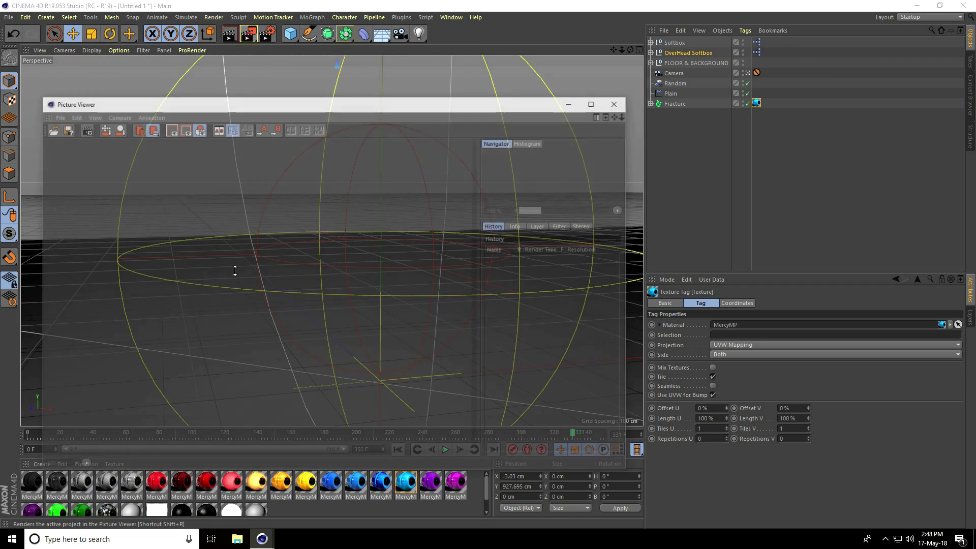
pyautogui.click(223, 423)
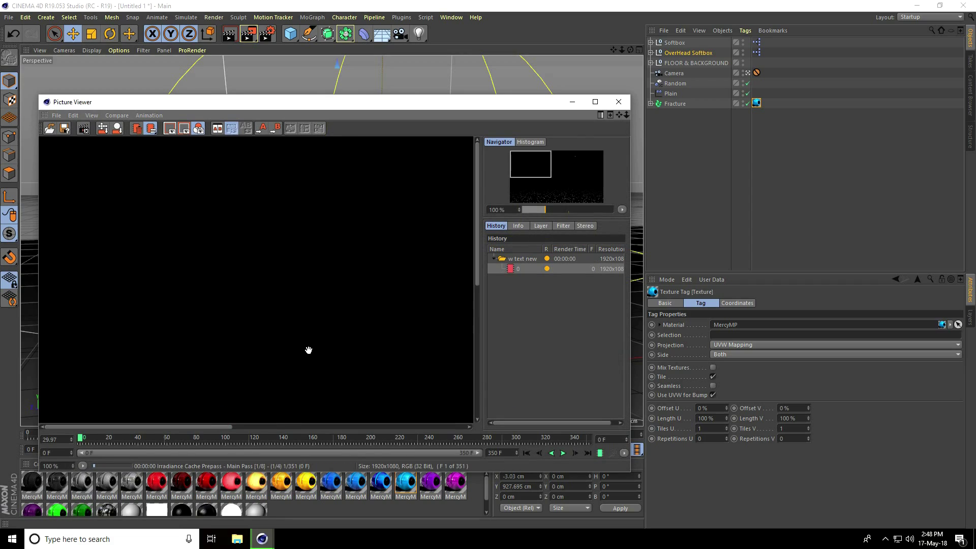